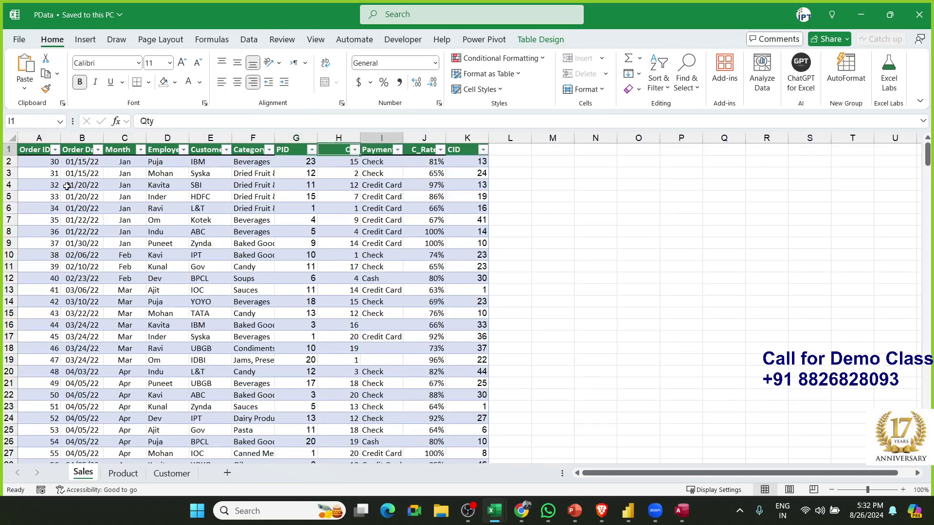
- Examine the header row of the Sales table and the values in its PID column
{"action": "key", "text": "ctrl+shift+Down"}
{"action": "key", "text": "ctrl+shift+Up"}
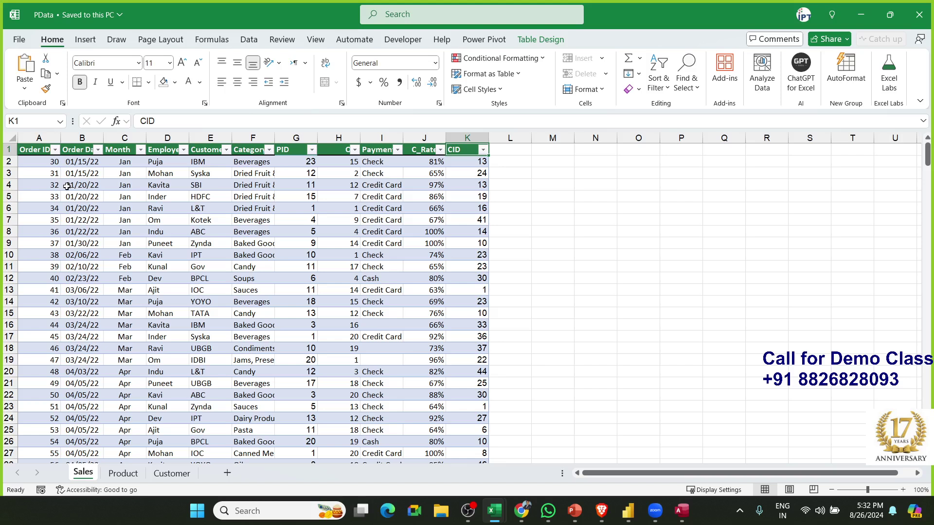
{"action": "key", "text": "Left"}
{"action": "key", "text": "Left"}
{"action": "key", "text": "Left"}
{"action": "key", "text": "Left"}
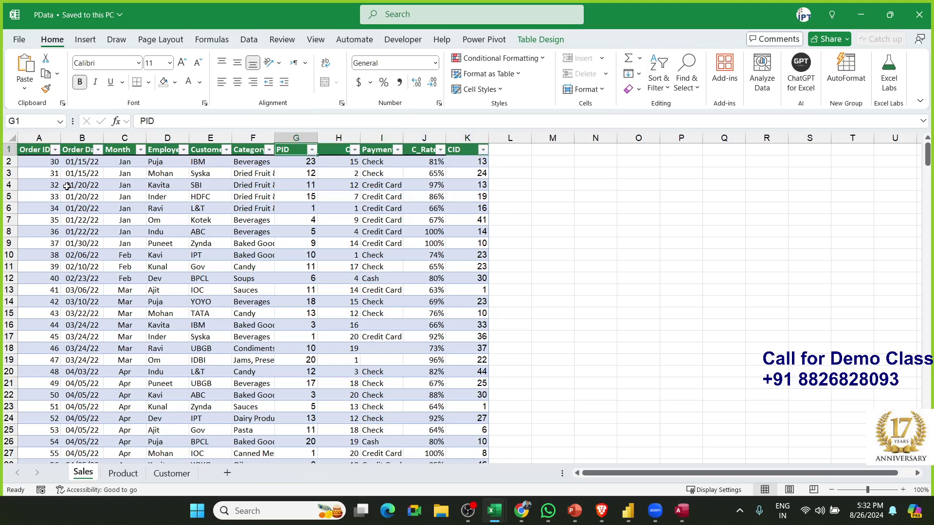
{"action": "key", "text": "Down"}
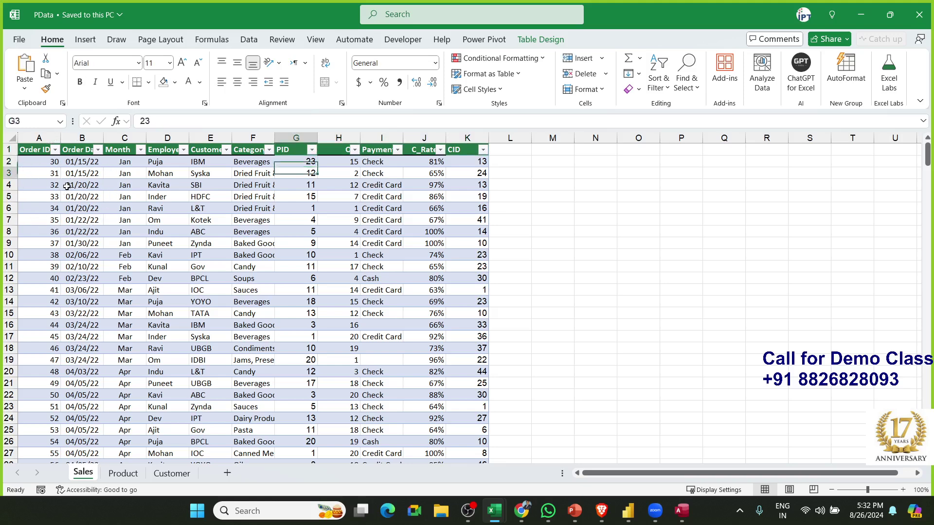
{"action": "key", "text": "Down"}
{"action": "key", "text": "Up"}
{"action": "key", "text": "Up"}
- Examine the CID column of the Sales table from its header down to row 5
{"action": "key", "text": "Right"}
{"action": "key", "text": "Right"}
{"action": "key", "text": "Right"}
{"action": "key", "text": "Right"}
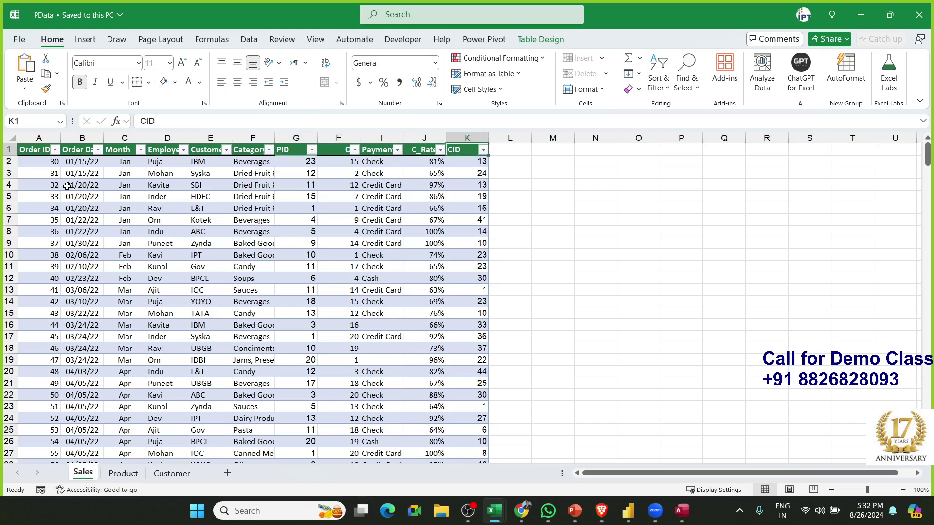
{"action": "key", "text": "Down"}
{"action": "key", "text": "Down"}
{"action": "key", "text": "Down"}
{"action": "key", "text": "Down"}
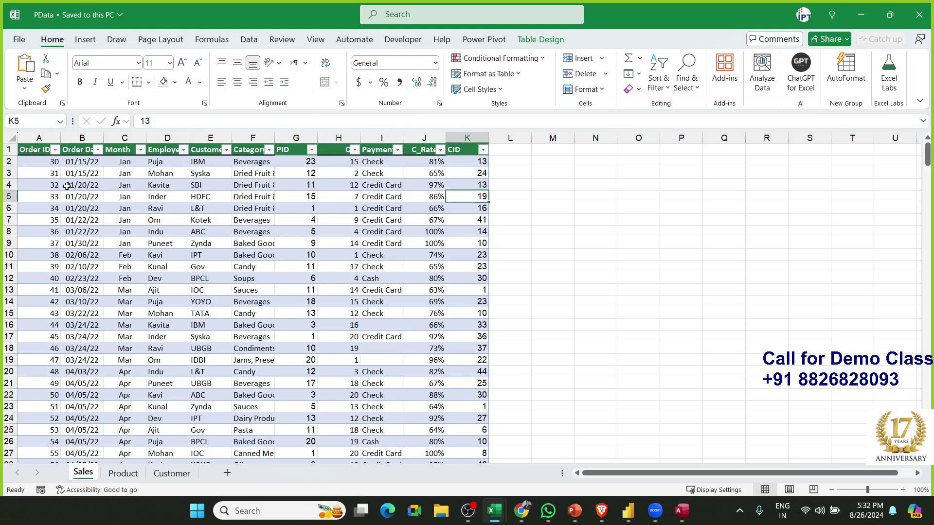
{"action": "key", "text": "Up"}
{"action": "key", "text": "Up"}
{"action": "key", "text": "Up"}
{"action": "key", "text": "Up"}
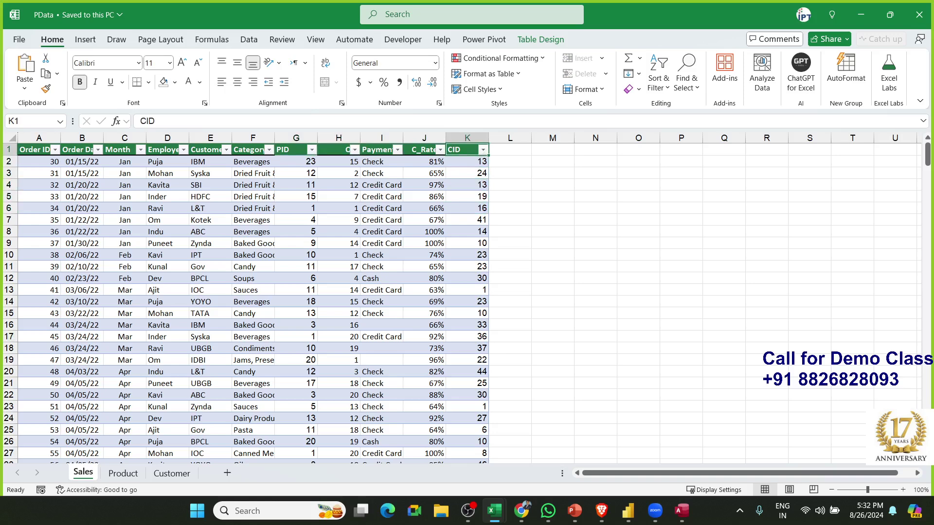
- Review the Product and Customer sheets and compare their ID fields with the PID and CID columns on the Sales sheet
{"action": "left_click", "coordinate": [134, 474]}
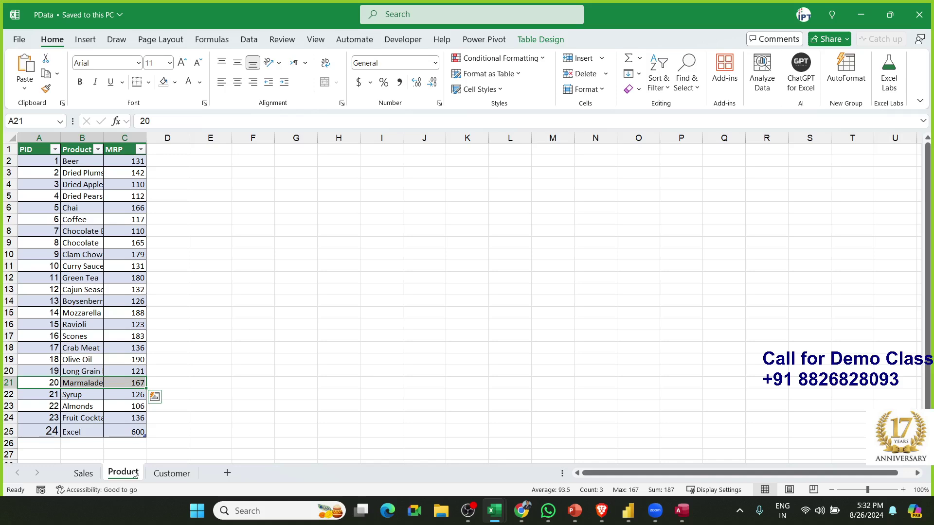
{"action": "left_click", "coordinate": [160, 474]}
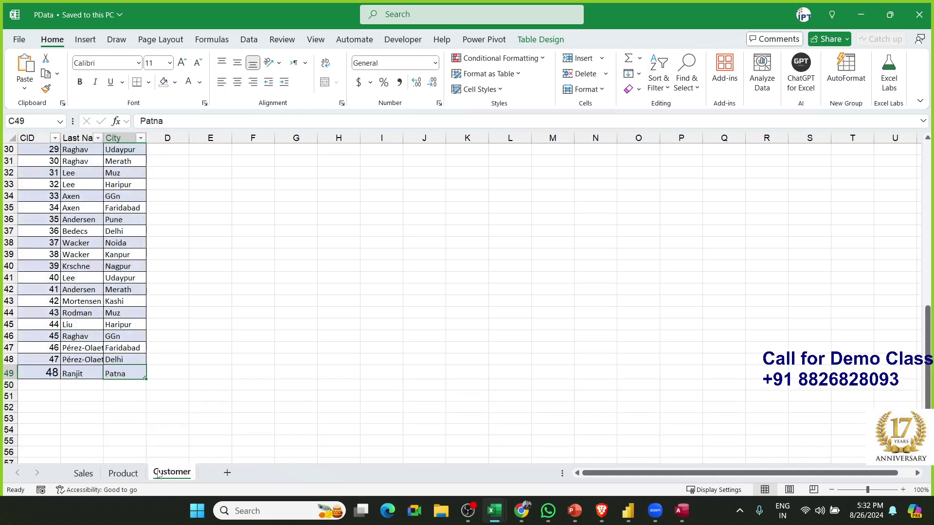
{"action": "left_click", "coordinate": [83, 474]}
{"action": "left_click", "coordinate": [123, 473]}
{"action": "left_click", "coordinate": [93, 474]}
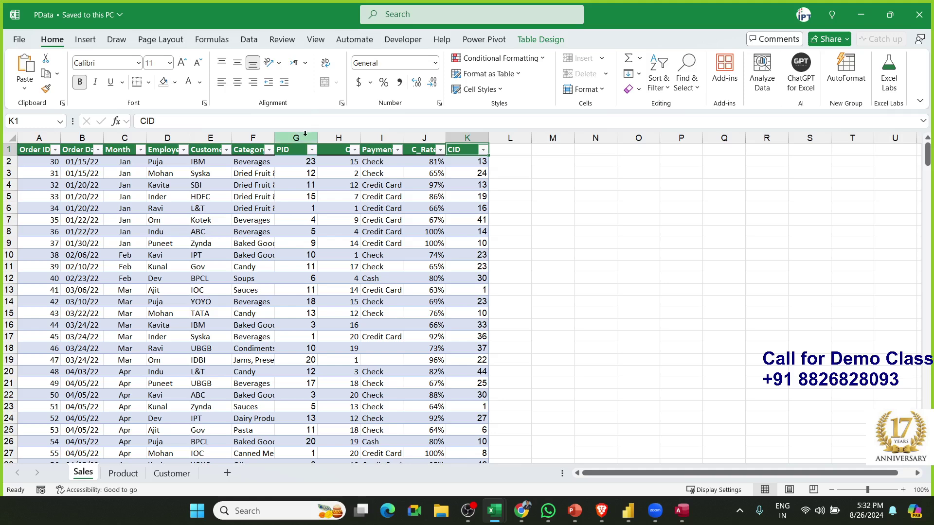
{"action": "left_click_drag", "start_coordinate": [296, 138], "coordinate": [324, 140]}
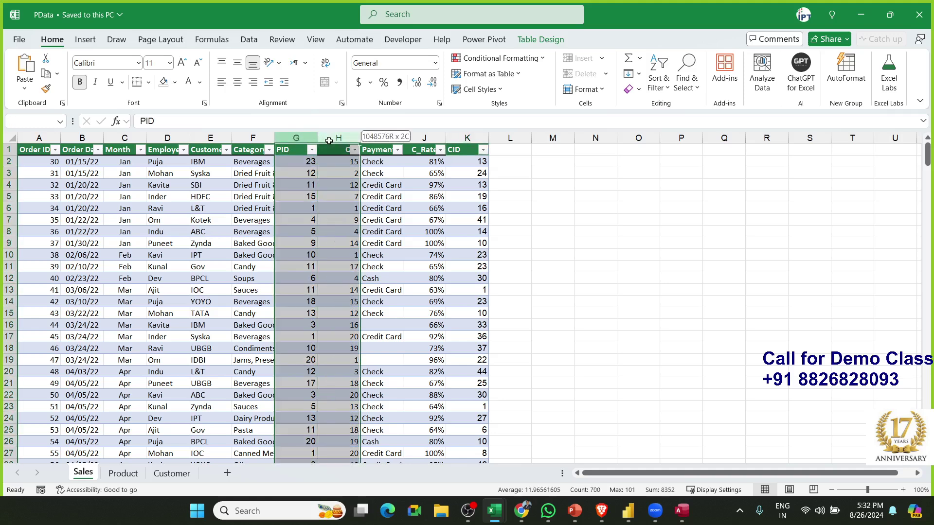
{"action": "left_click", "coordinate": [484, 139]}
{"action": "left_click_drag", "start_coordinate": [487, 143], "coordinate": [511, 149]}
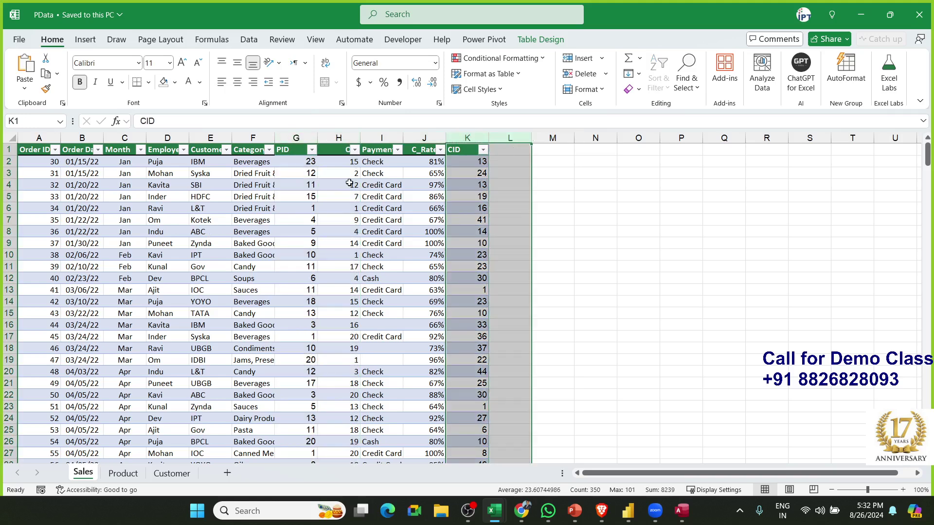
- Close the PData workbook, minimise the Book4 workbook and switch to the Database40 database in Access
{"action": "left_click", "coordinate": [919, 15]}
{"action": "left_click", "coordinate": [681, 511]}
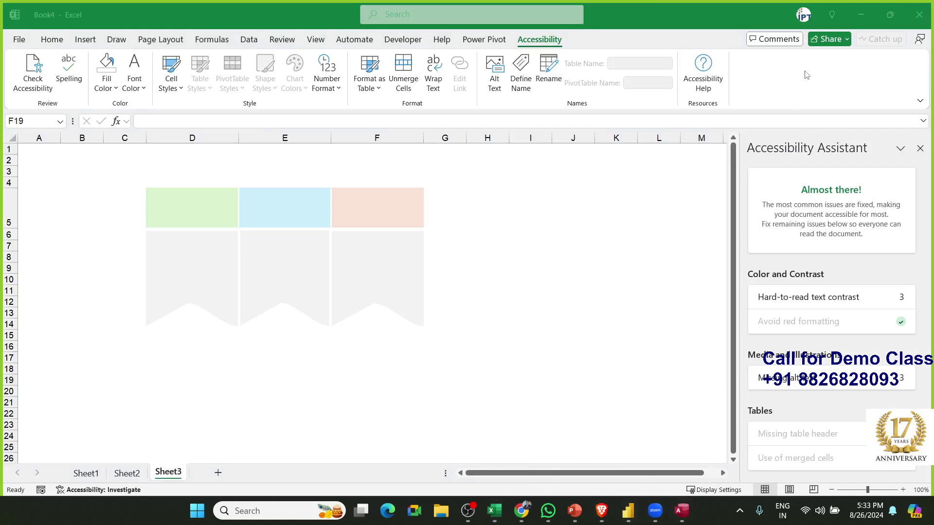
{"action": "left_click", "coordinate": [860, 16]}
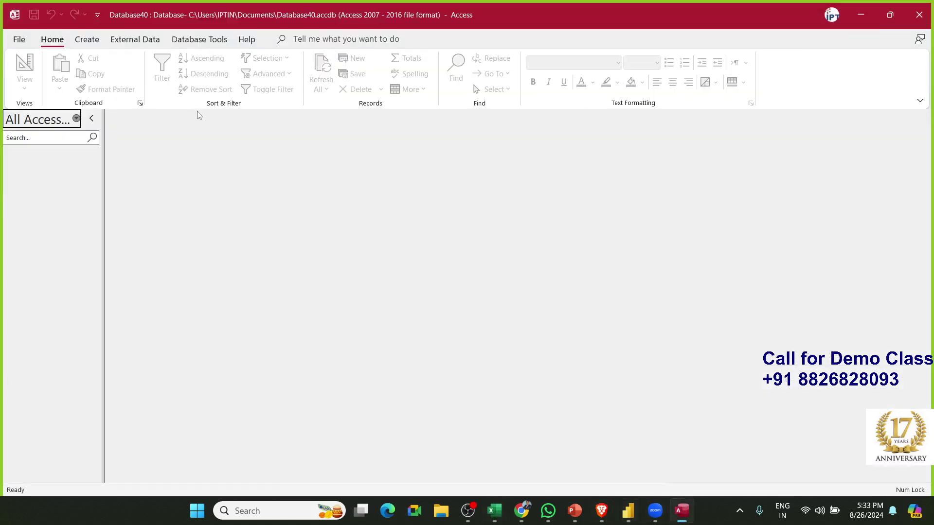
- Start getting external data from an Excel spreadsheet file
{"action": "left_click", "coordinate": [87, 39]}
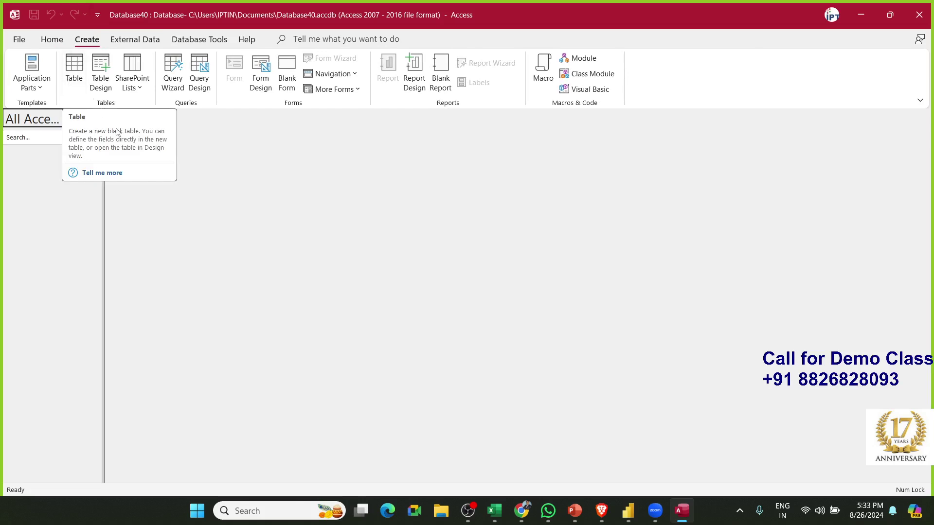
{"action": "left_click", "coordinate": [188, 41]}
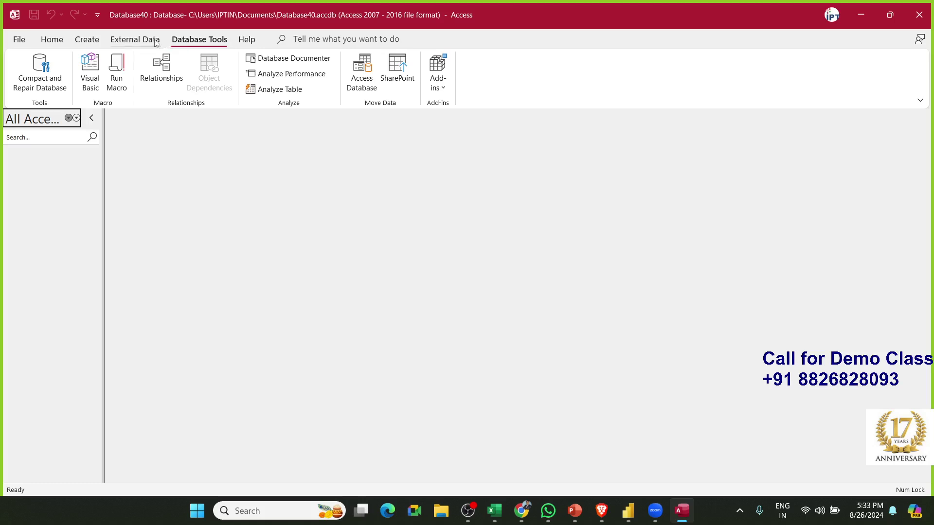
{"action": "left_click", "coordinate": [135, 41]}
{"action": "left_click", "coordinate": [39, 87]}
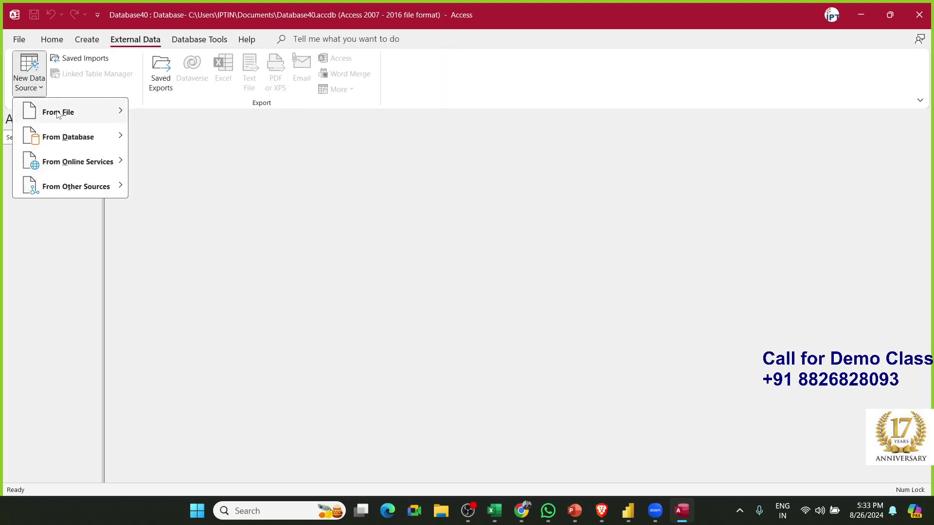
{"action": "mouse_move", "coordinate": [57, 112]}
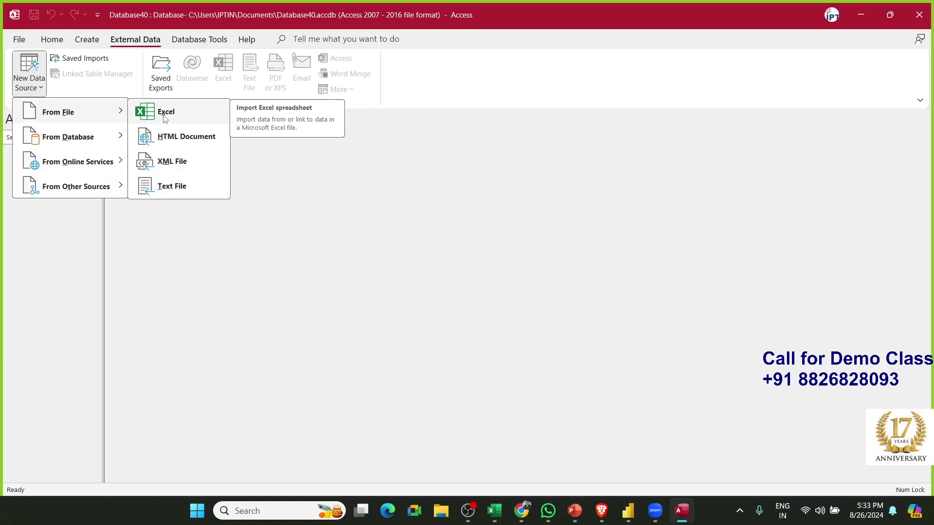
{"action": "left_click", "coordinate": [165, 116]}
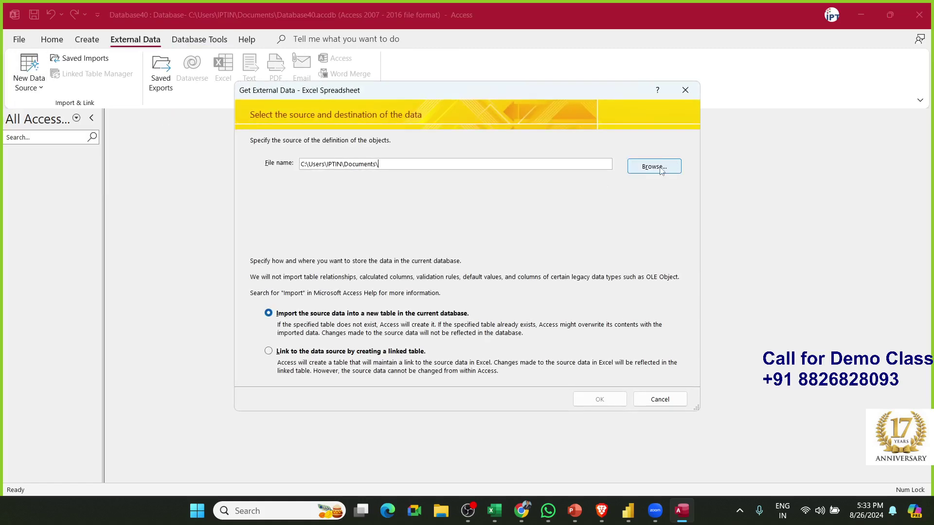
- Find PData on the D: drive, use D:\PData.xlsx as the source and choose to link to it by creating a linked table
{"action": "left_click", "coordinate": [661, 169]}
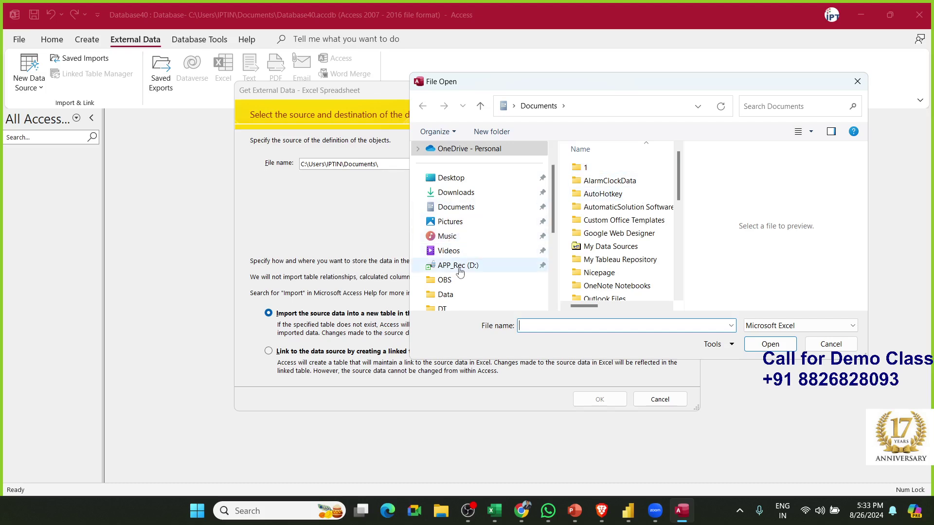
{"action": "left_click", "coordinate": [445, 294]}
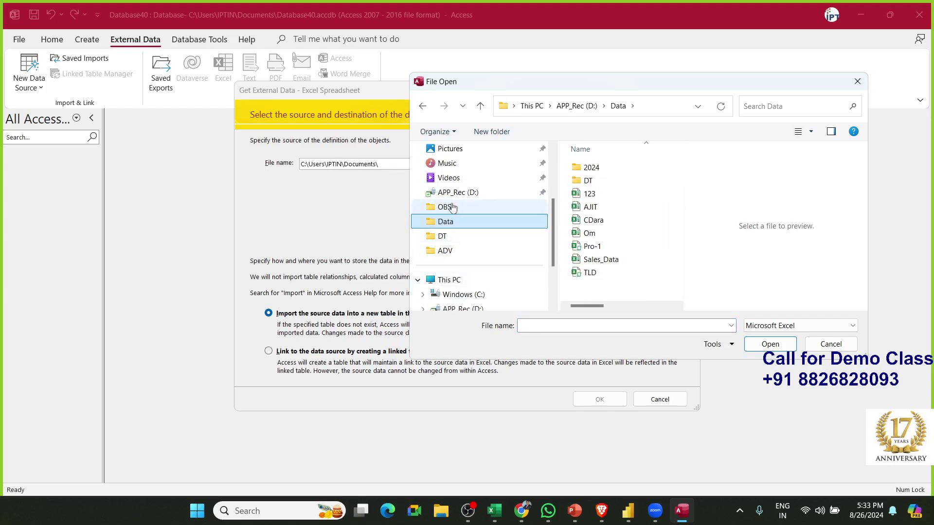
{"action": "left_click", "coordinate": [466, 193]}
{"action": "left_click", "coordinate": [815, 108]}
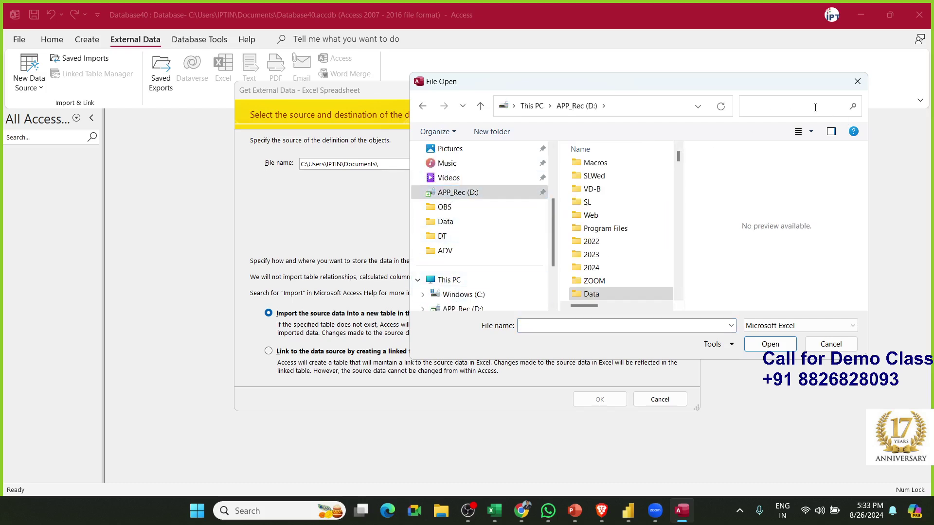
{"action": "type", "text": "PData"}
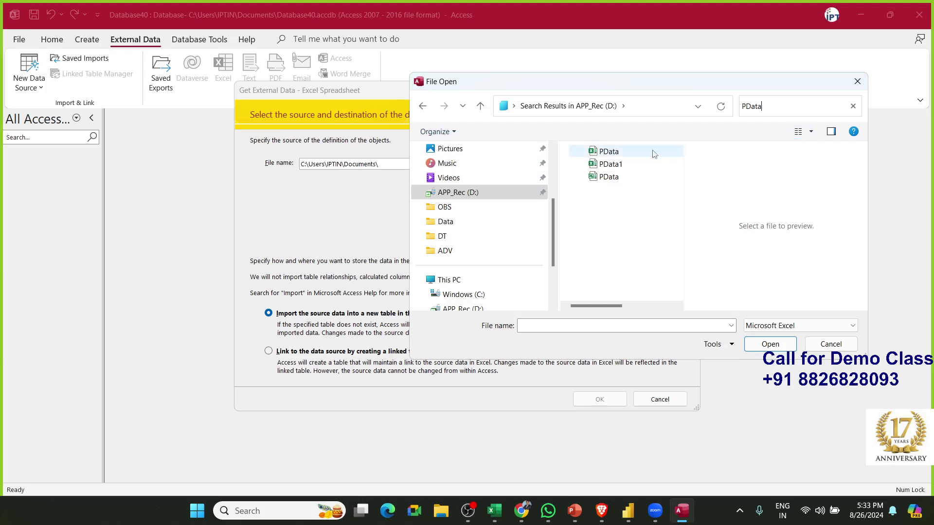
{"action": "left_click", "coordinate": [671, 152]}
{"action": "left_click", "coordinate": [783, 348]}
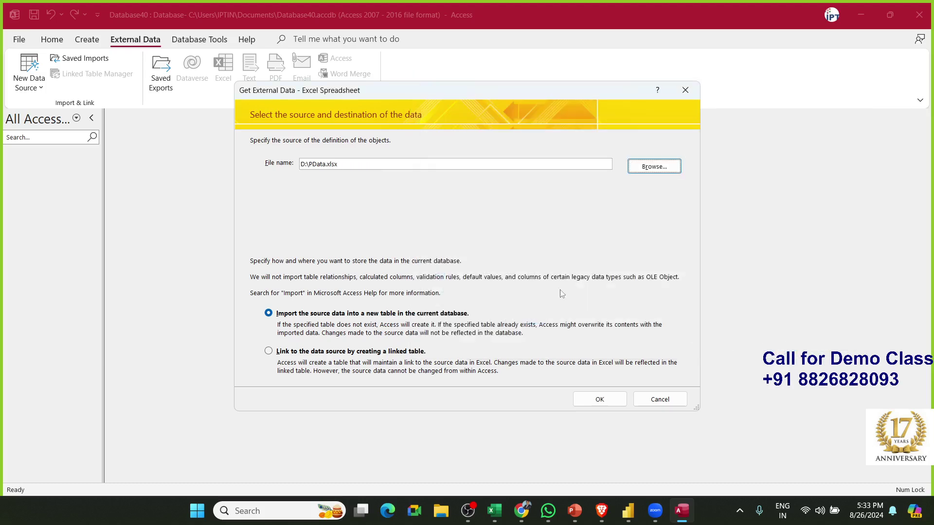
{"action": "left_click", "coordinate": [291, 352]}
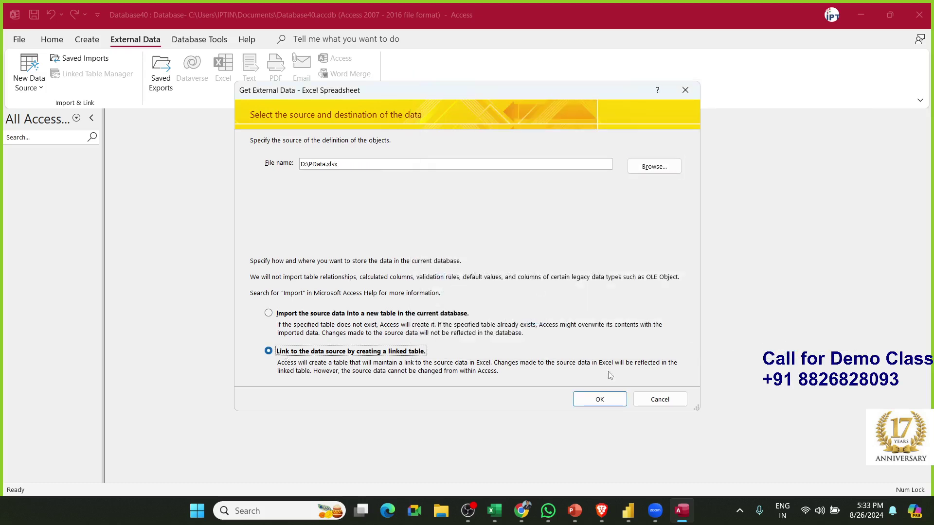
{"action": "left_click", "coordinate": [603, 401]}
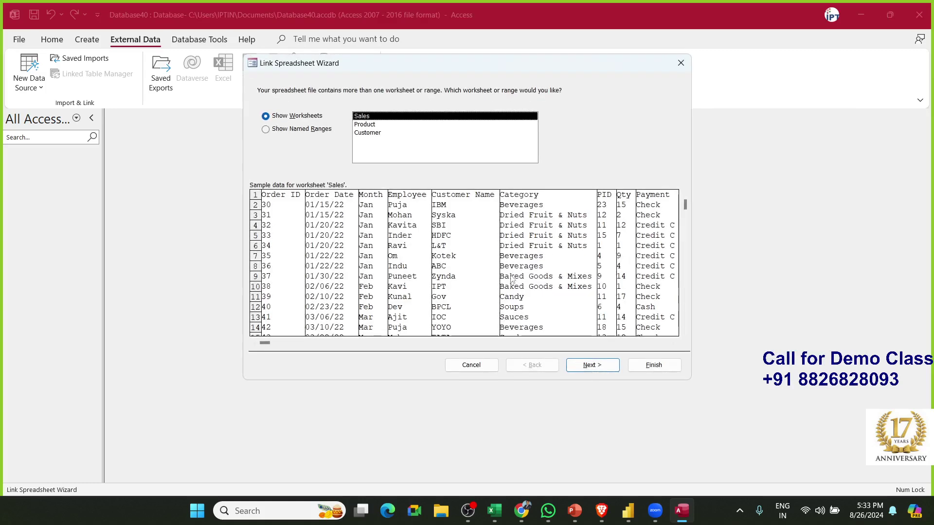
- Preview the sample data of the Sales, Product and Customer worksheets in the Link Spreadsheet Wizard
{"action": "left_click", "coordinate": [367, 125]}
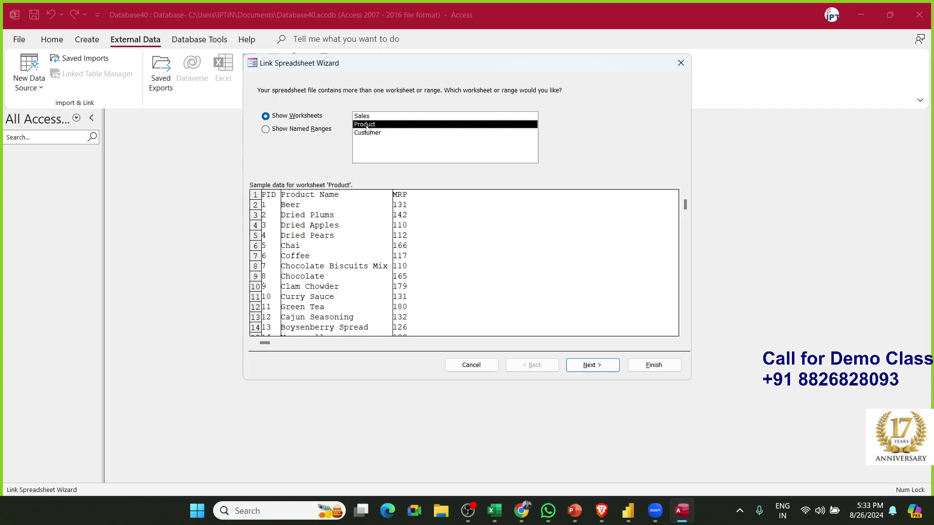
{"action": "left_click", "coordinate": [370, 116]}
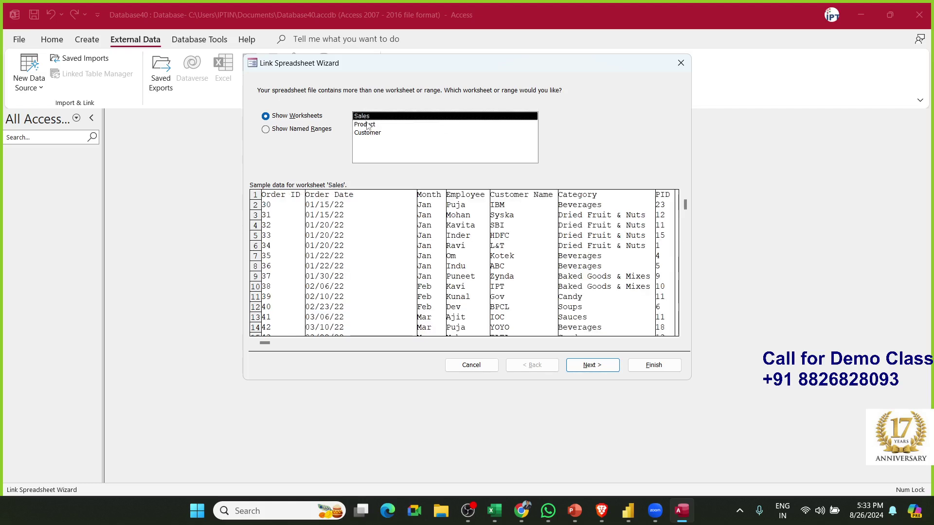
{"action": "left_click", "coordinate": [367, 125]}
{"action": "left_click", "coordinate": [366, 132]}
{"action": "left_click", "coordinate": [364, 125]}
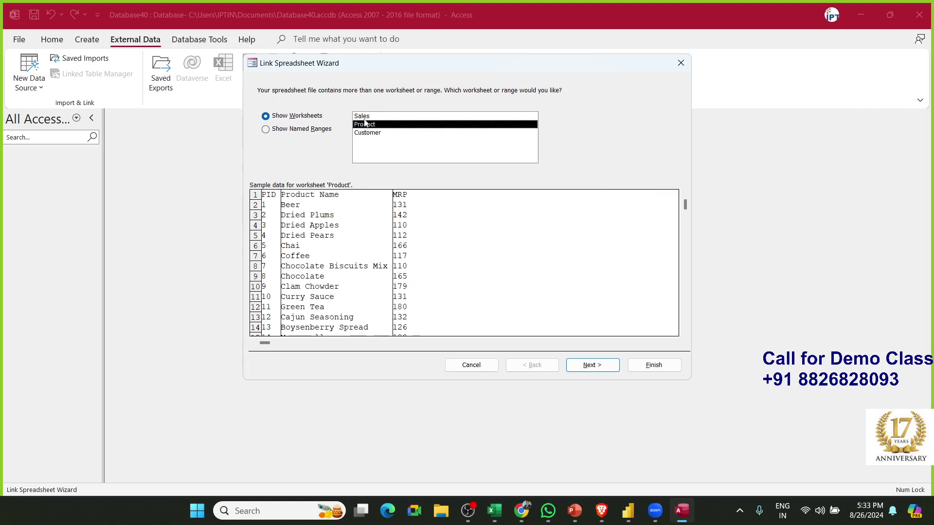
{"action": "left_click", "coordinate": [363, 117]}
{"action": "left_click", "coordinate": [366, 125]}
{"action": "left_click", "coordinate": [365, 133]}
{"action": "left_click", "coordinate": [365, 125]}
{"action": "left_click", "coordinate": [363, 117]}
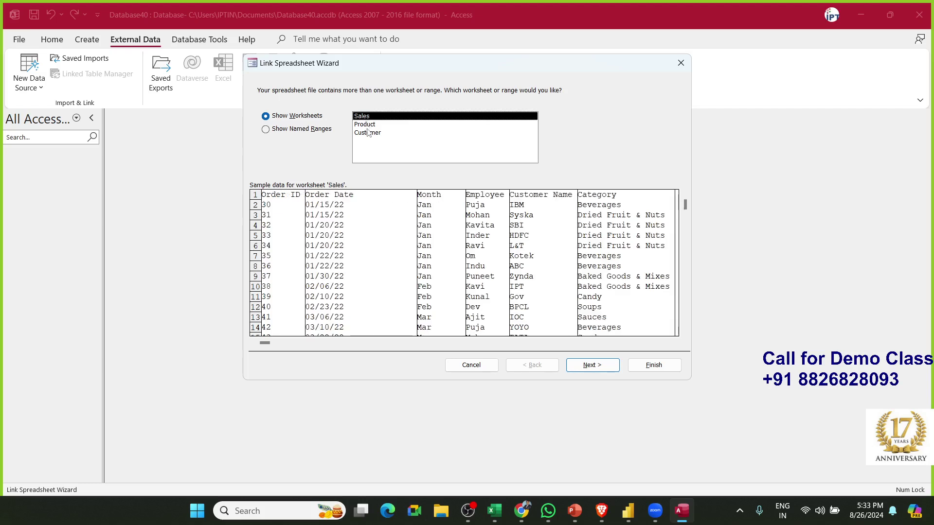
{"action": "left_click", "coordinate": [368, 126]}
{"action": "left_click", "coordinate": [368, 132]}
- Link the Sales worksheet as a table named Sales and finish the wizard
{"action": "key", "text": "Up"}
{"action": "key", "text": "Up"}
{"action": "left_click", "coordinate": [590, 366]}
{"action": "left_click", "coordinate": [590, 365]}
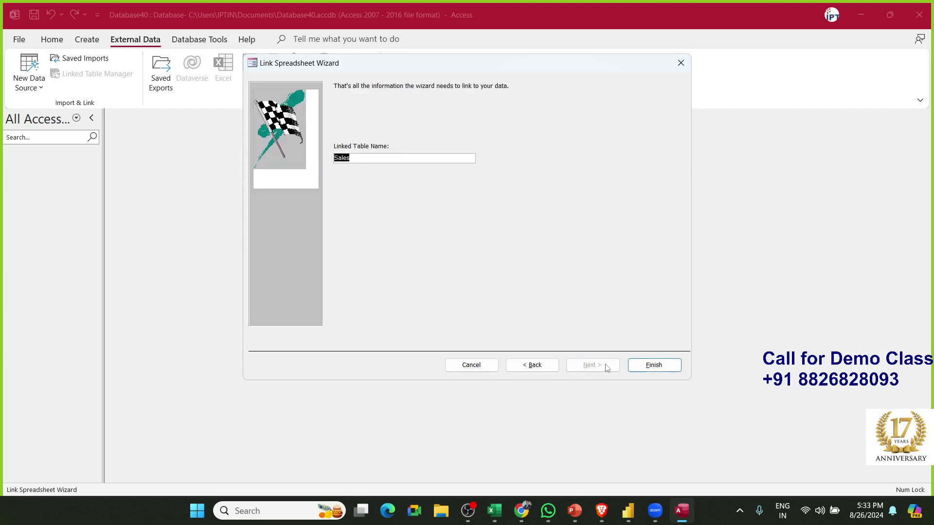
{"action": "left_click", "coordinate": [648, 365]}
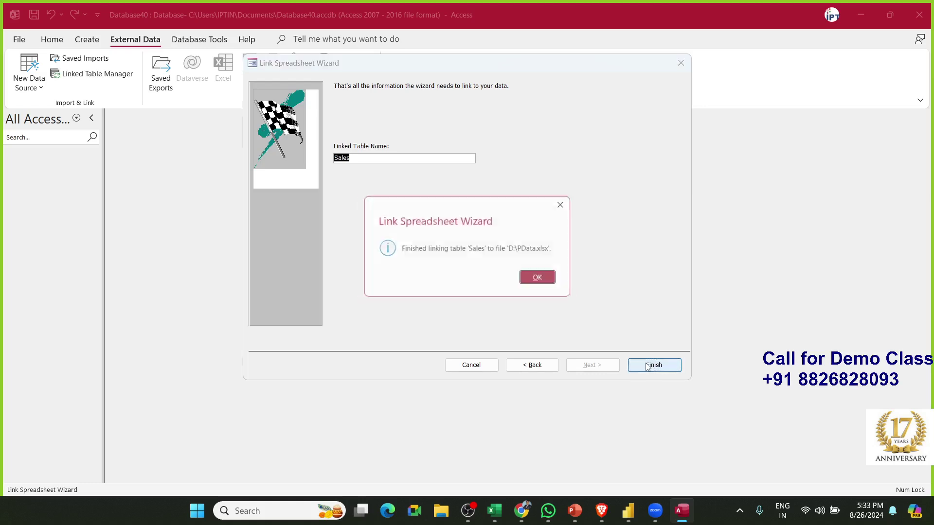
{"action": "left_click", "coordinate": [557, 284]}
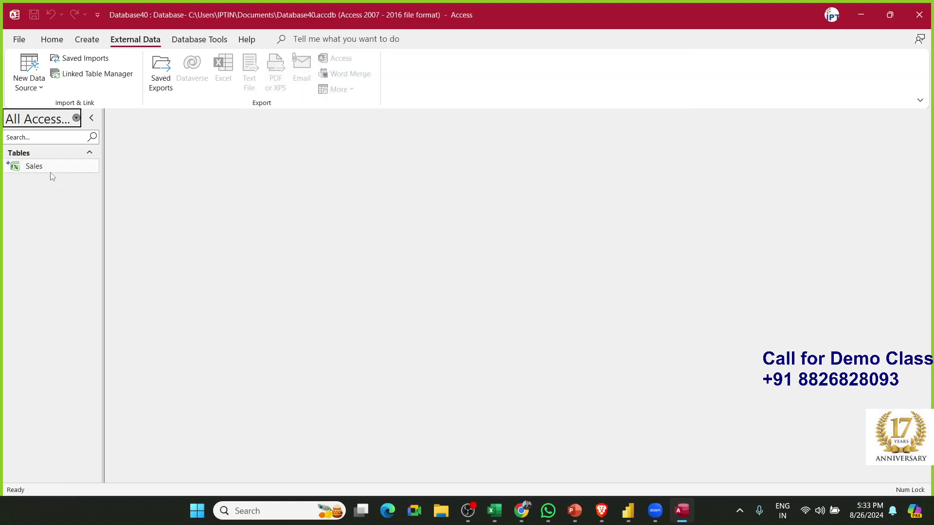
- Start another Excel external data link, using D:\PData.xlsx as the source and the option to create a linked table
{"action": "left_click", "coordinate": [87, 42]}
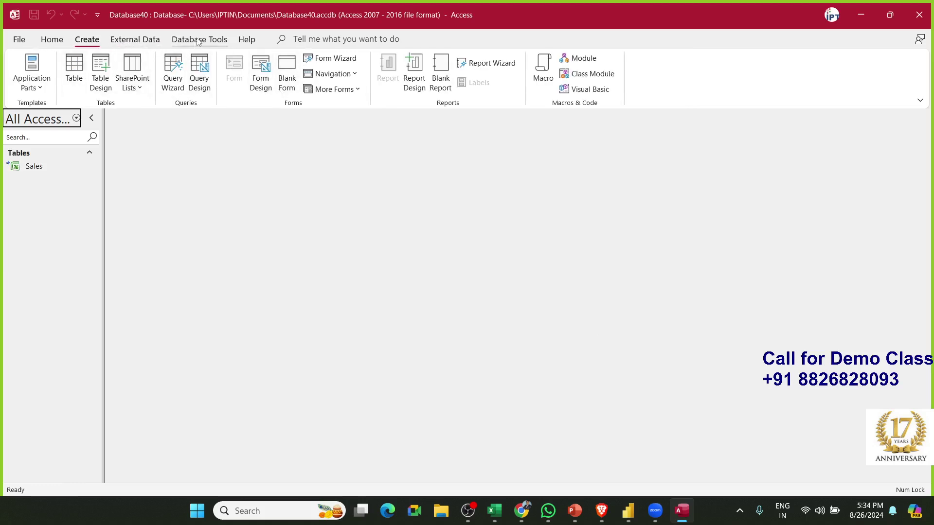
{"action": "left_click", "coordinate": [197, 41]}
{"action": "left_click", "coordinate": [154, 43]}
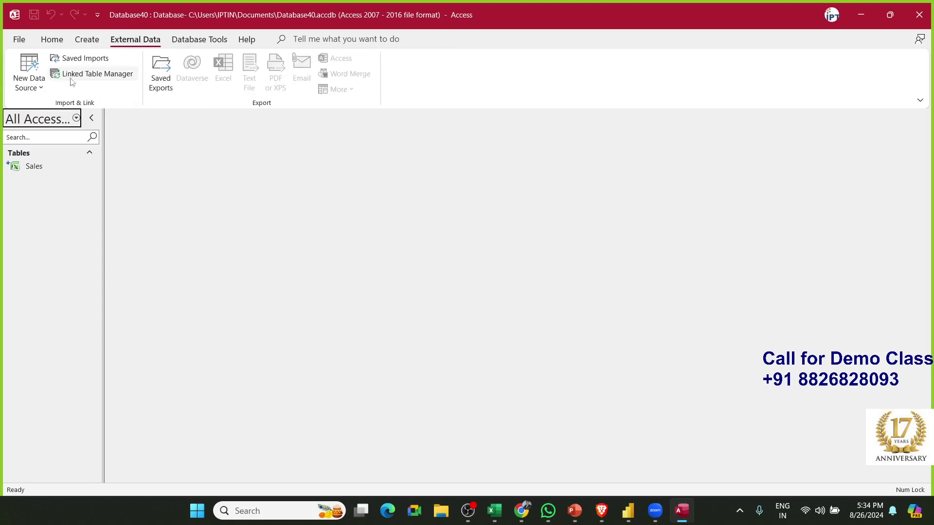
{"action": "left_click", "coordinate": [22, 86]}
{"action": "mouse_move", "coordinate": [48, 112]}
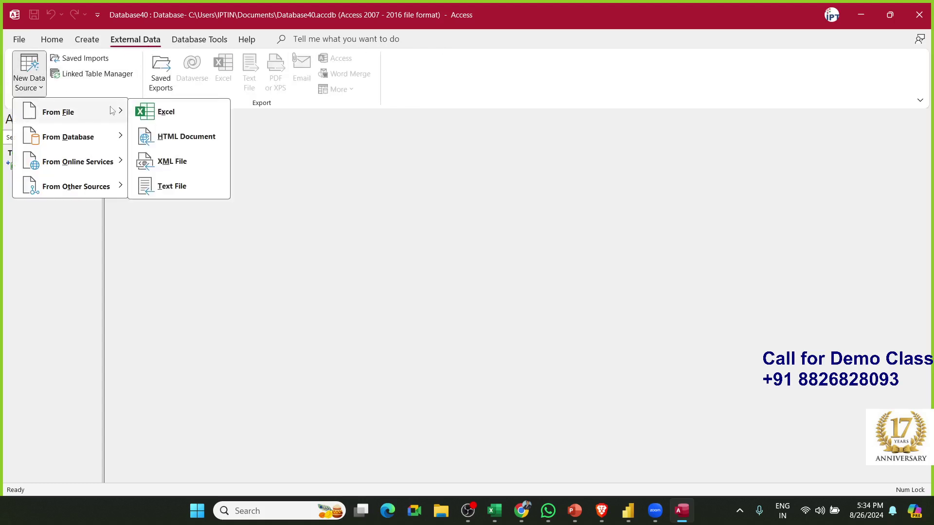
{"action": "left_click", "coordinate": [165, 112]}
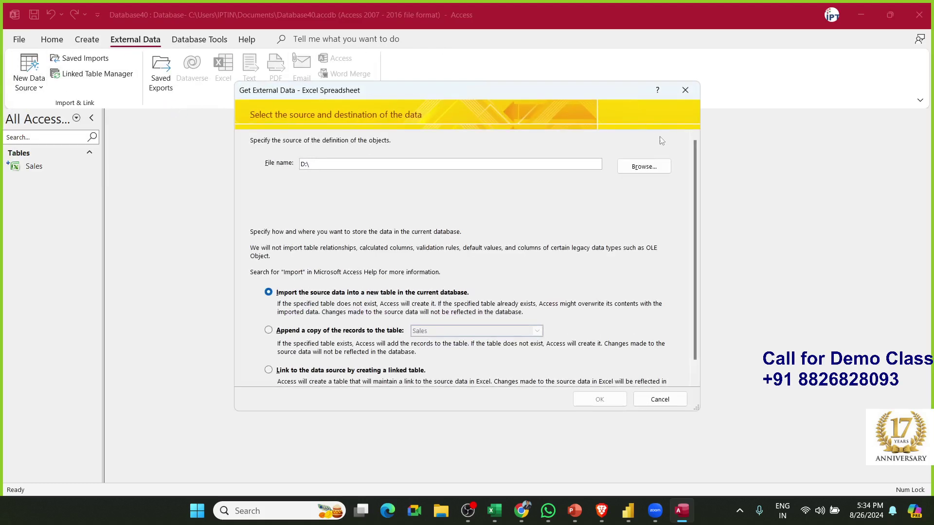
{"action": "left_click", "coordinate": [644, 166]}
{"action": "left_click", "coordinate": [768, 106]}
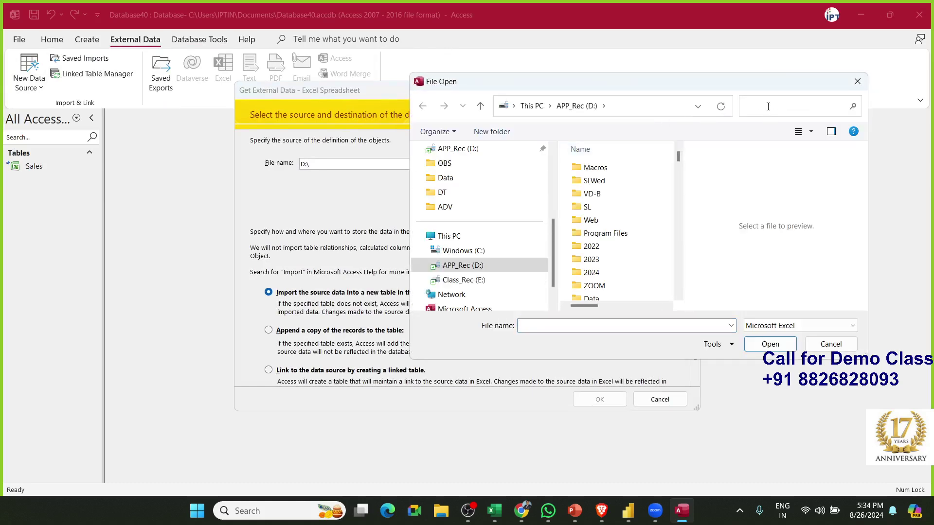
{"action": "key", "text": "Return"}
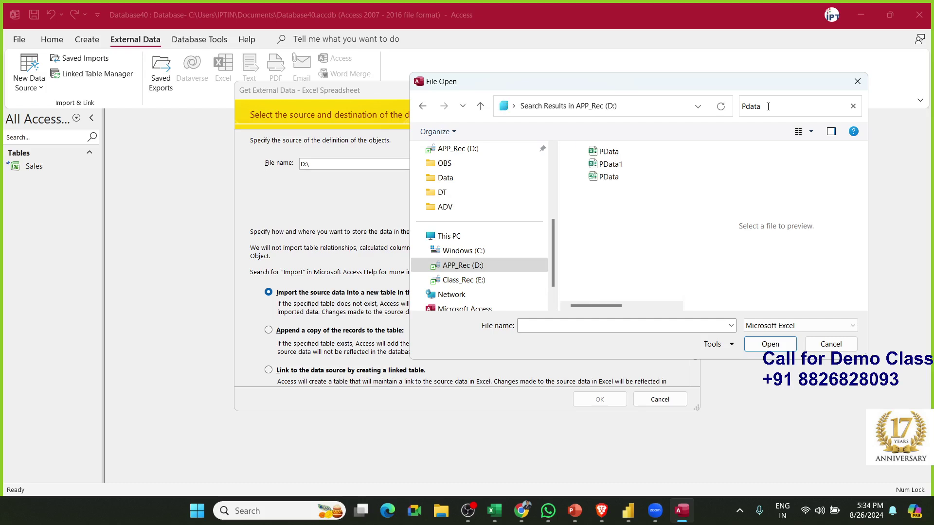
{"action": "left_click", "coordinate": [630, 156]}
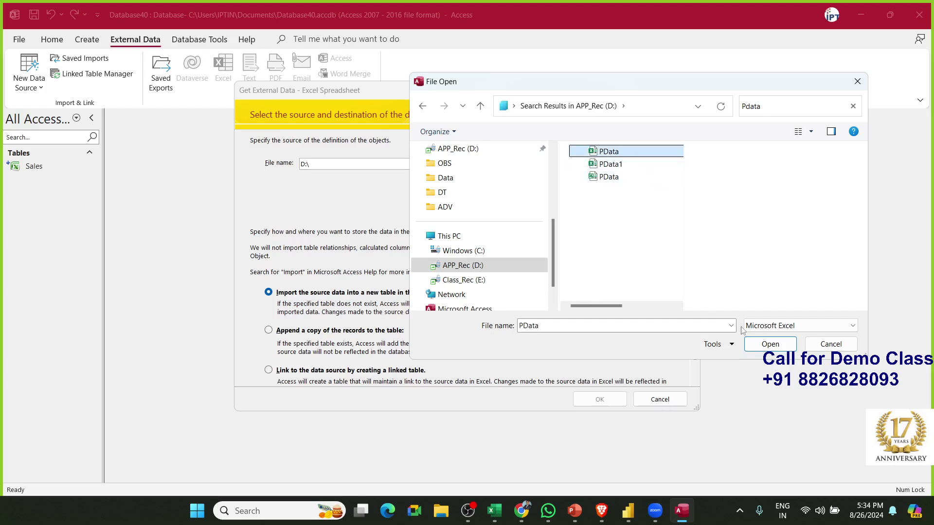
{"action": "left_click", "coordinate": [768, 344]}
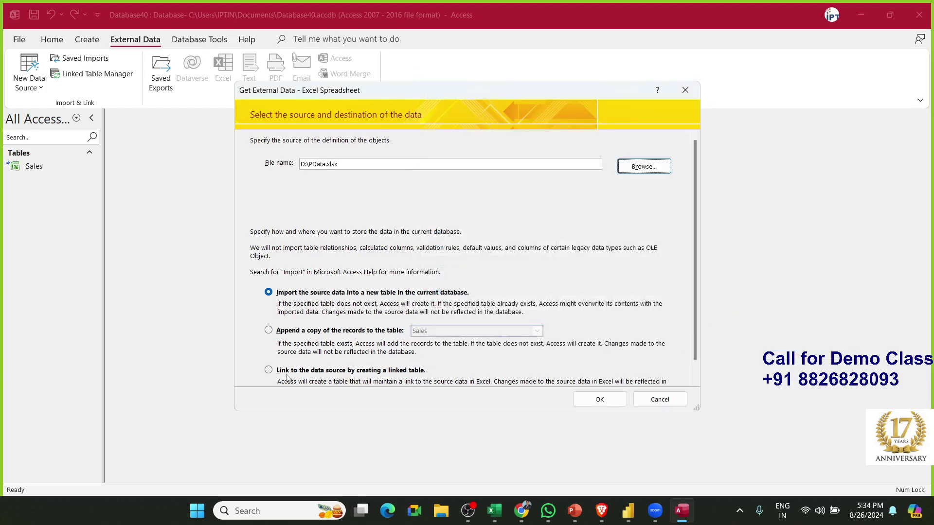
{"action": "left_click", "coordinate": [287, 370]}
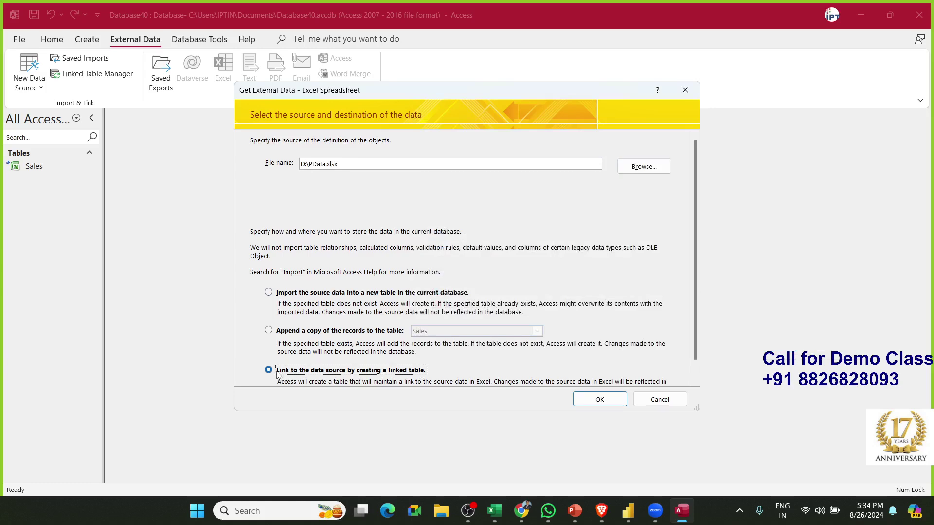
{"action": "left_click", "coordinate": [601, 399]}
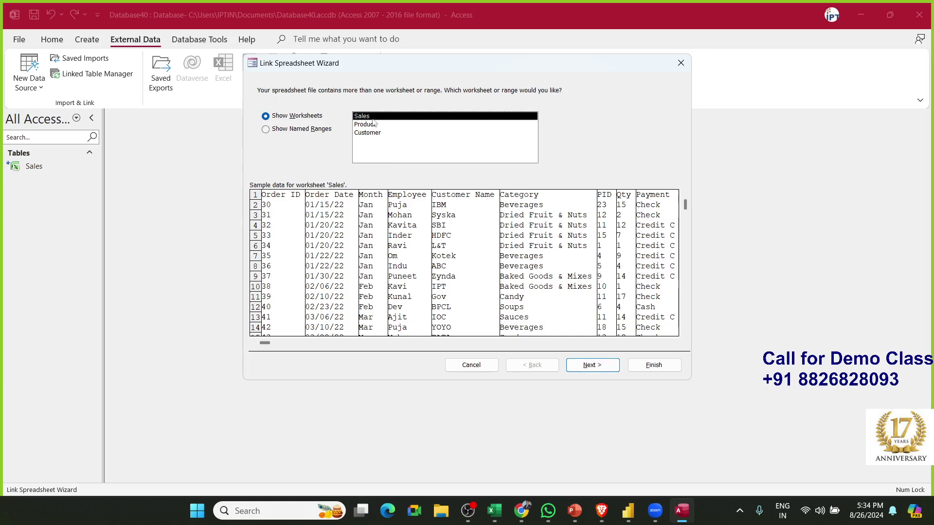
- Link the Product worksheet as a table named Product, with the first row as column headings, and finish the wizard
{"action": "left_click", "coordinate": [374, 124]}
{"action": "left_click", "coordinate": [585, 365]}
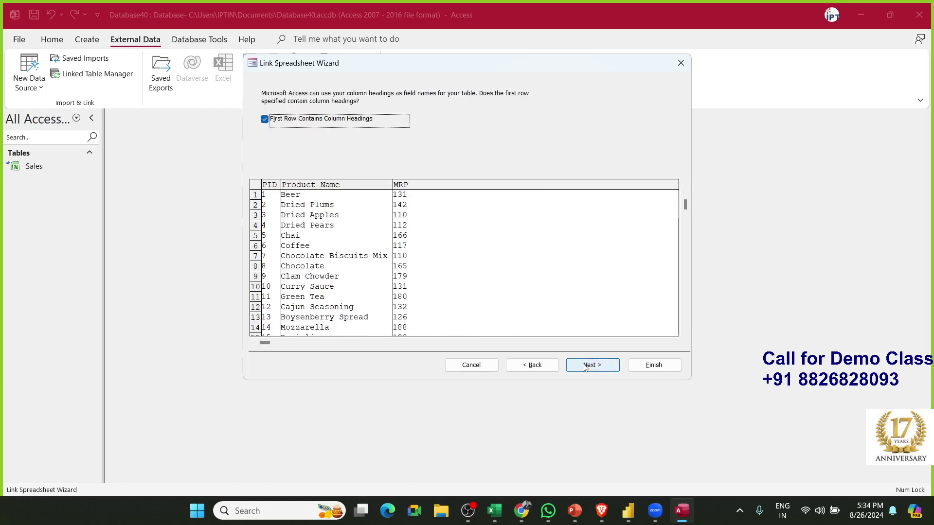
{"action": "left_click", "coordinate": [585, 366]}
{"action": "left_click", "coordinate": [657, 365]}
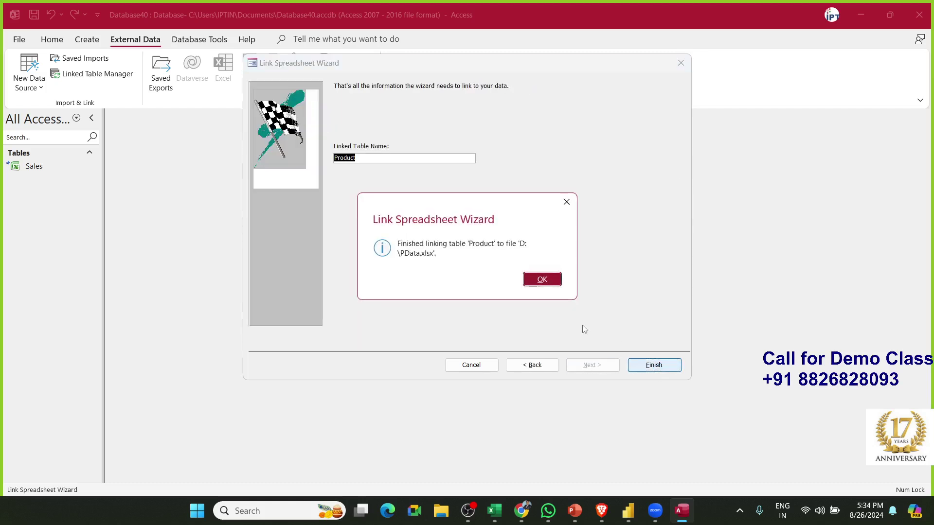
{"action": "left_click", "coordinate": [541, 279]}
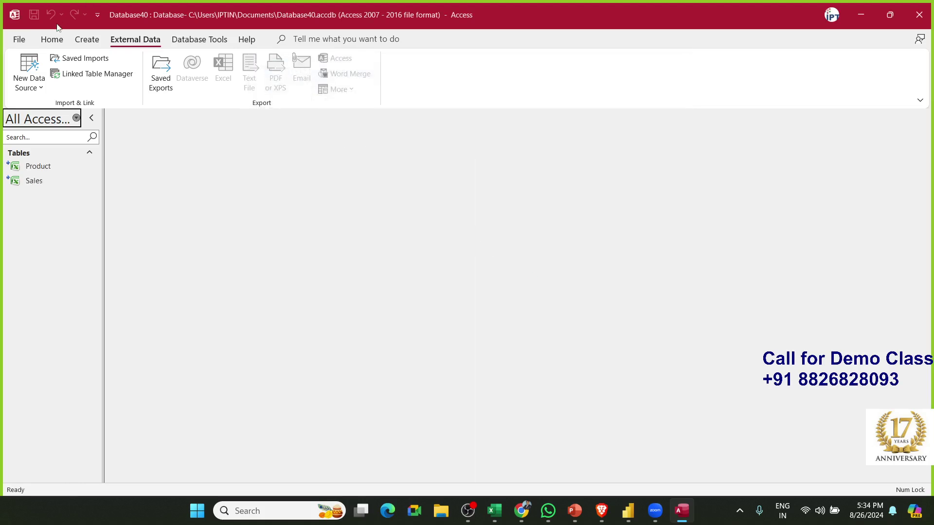
- Get external data from the Excel file D:\PData.xlsx once more, choosing to link to it by creating a linked table
{"action": "left_click", "coordinate": [30, 78]}
{"action": "mouse_move", "coordinate": [122, 115]}
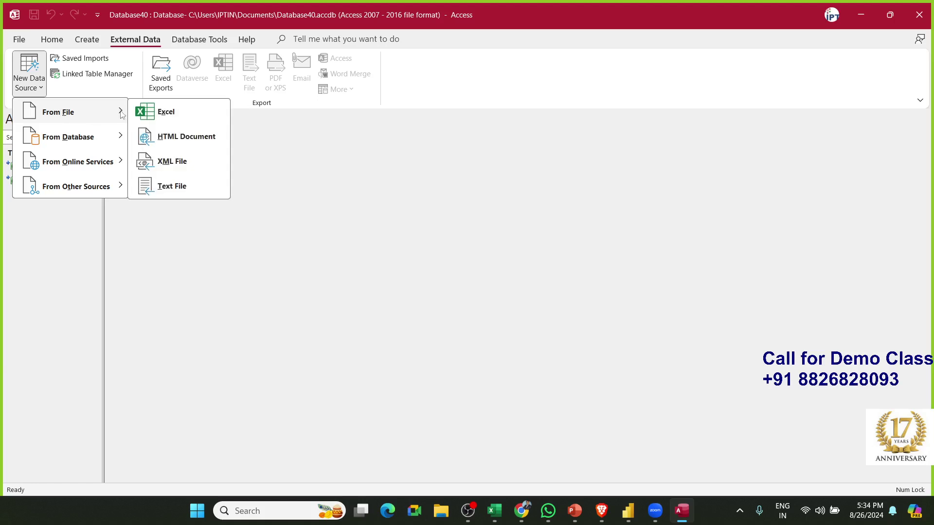
{"action": "left_click", "coordinate": [158, 116]}
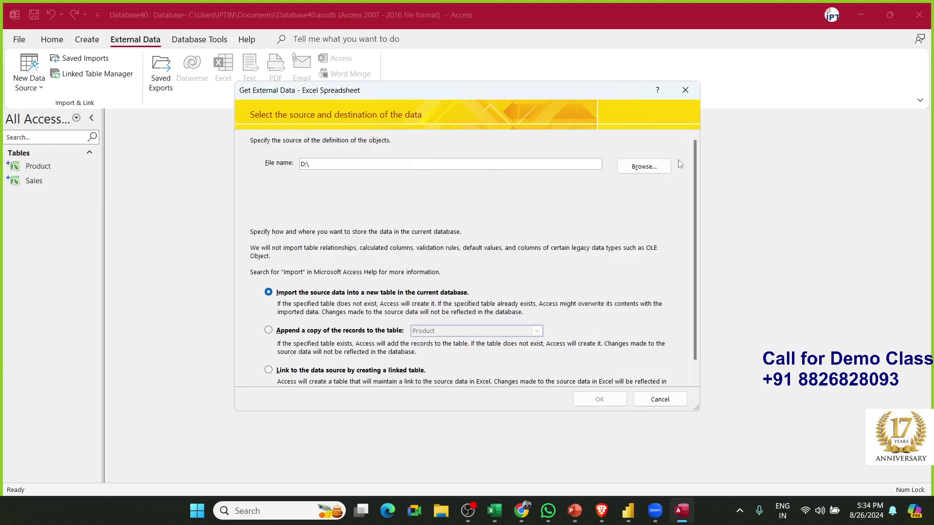
{"action": "left_click", "coordinate": [662, 166]}
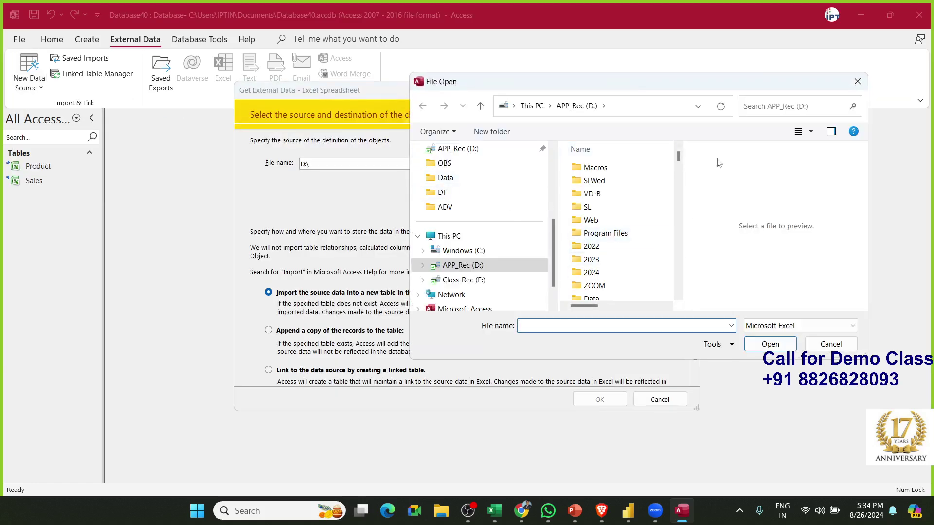
{"action": "left_click", "coordinate": [756, 107]}
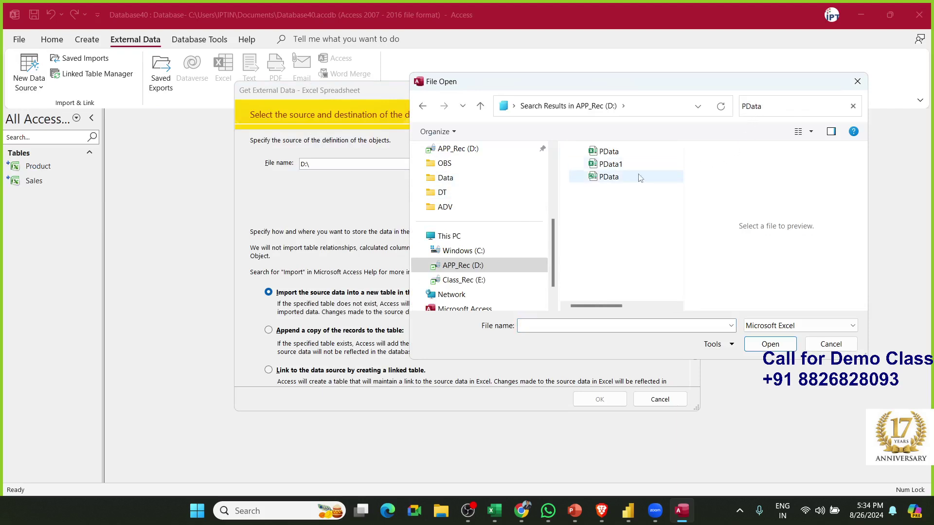
{"action": "left_click", "coordinate": [607, 151]}
{"action": "left_click", "coordinate": [770, 344]}
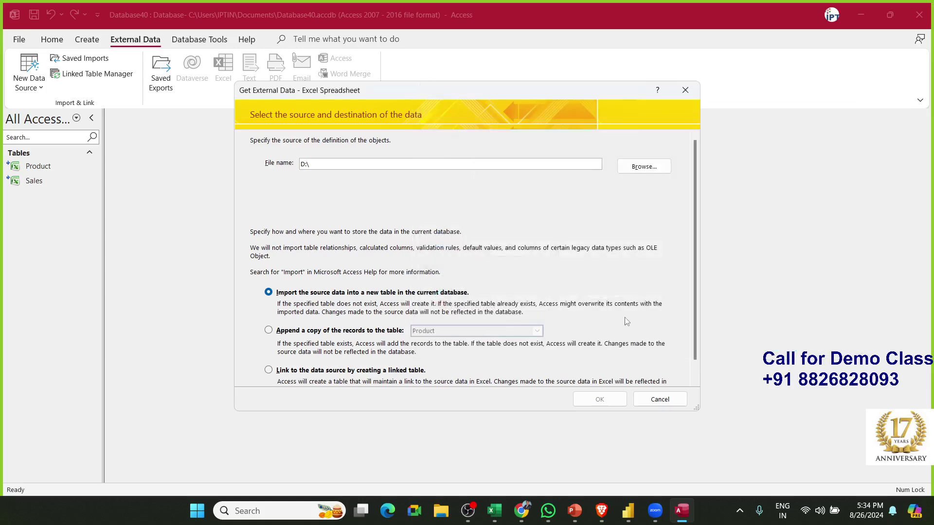
{"action": "left_click", "coordinate": [295, 373]}
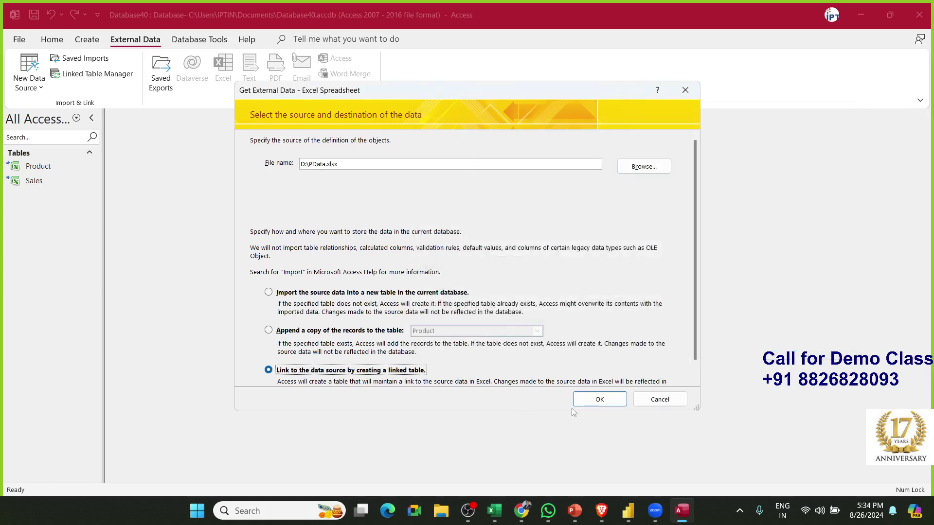
{"action": "left_click", "coordinate": [589, 399]}
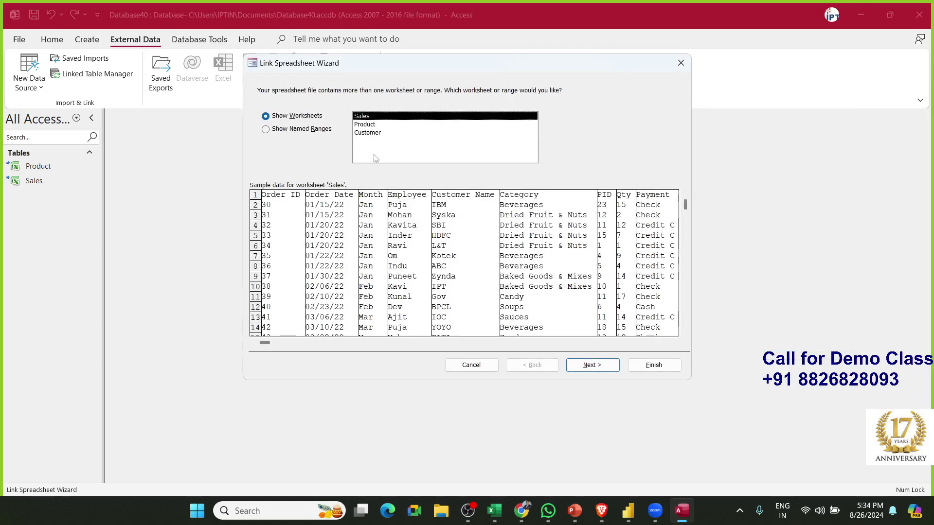
- Link the Customer worksheet as a table named Customer and finish the wizard
{"action": "left_click", "coordinate": [362, 134]}
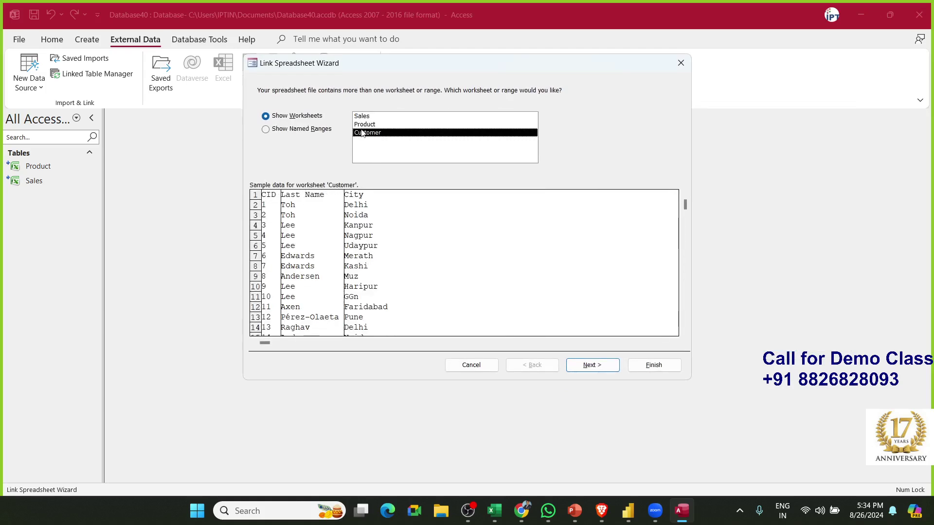
{"action": "left_click", "coordinate": [592, 365]}
{"action": "left_click", "coordinate": [591, 365]}
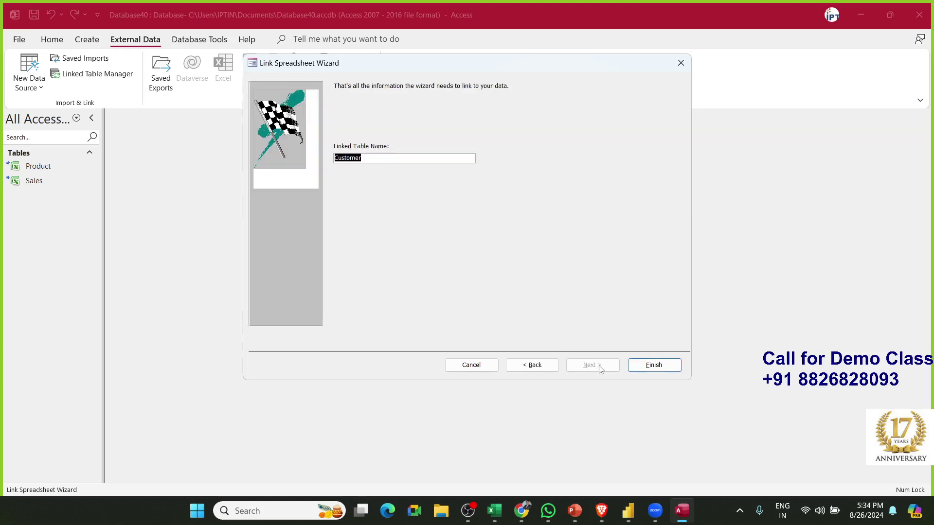
{"action": "left_click", "coordinate": [654, 366]}
{"action": "left_click", "coordinate": [545, 278]}
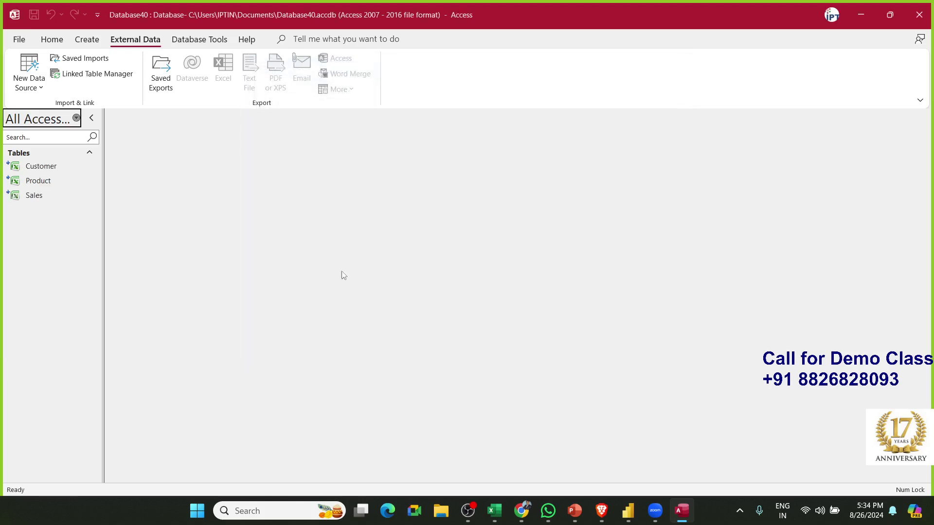
- Open the linked Customer, Product and Sales tables to view their records, close them and check the source of Sales
{"action": "double_click", "coordinate": [36, 167]}
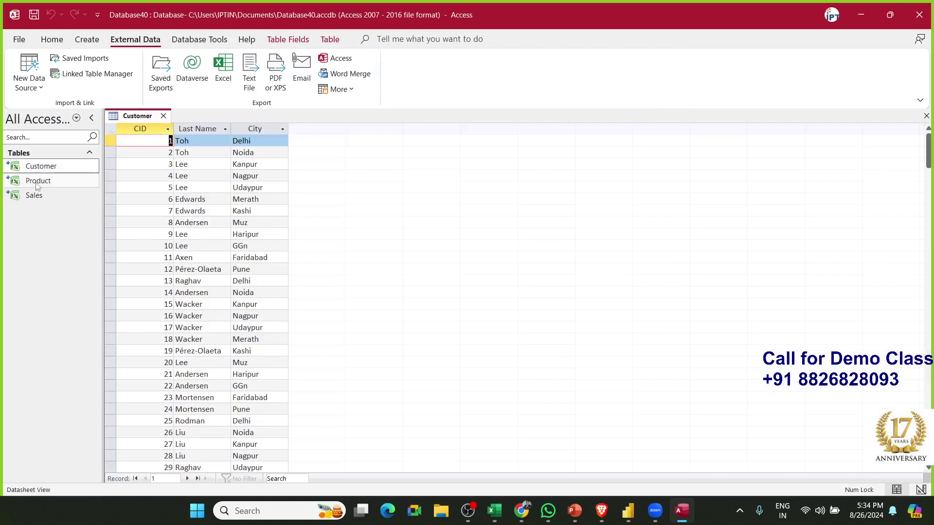
{"action": "double_click", "coordinate": [37, 181]}
{"action": "double_click", "coordinate": [34, 195]}
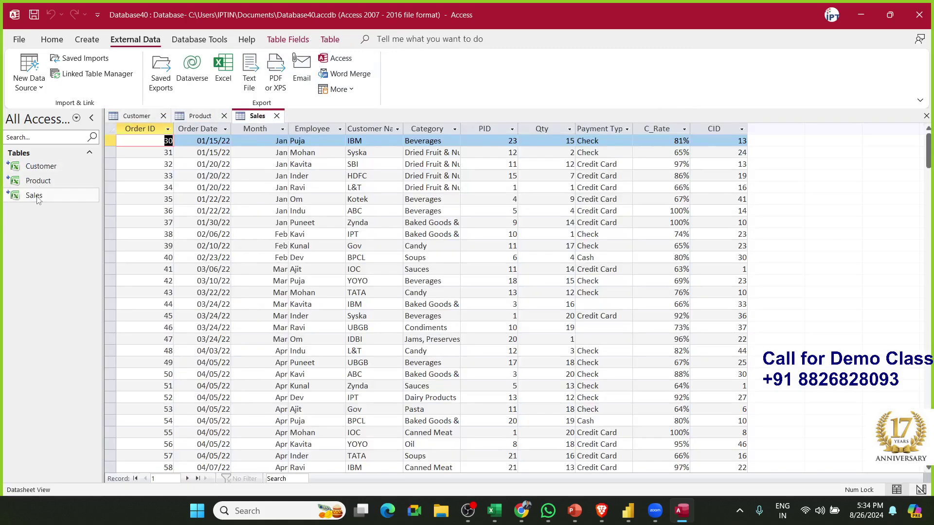
{"action": "left_click", "coordinate": [276, 116]}
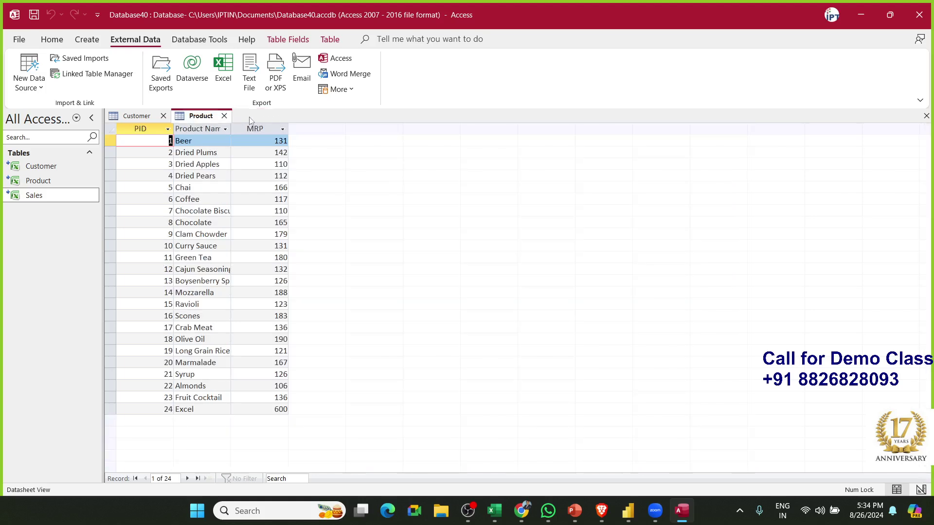
{"action": "left_click", "coordinate": [224, 117]}
{"action": "left_click", "coordinate": [162, 117]}
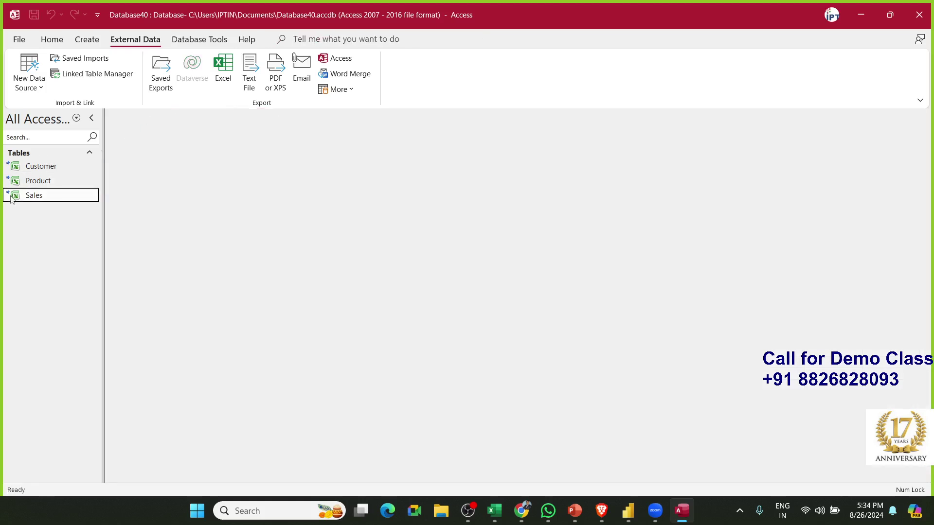
{"action": "mouse_move", "coordinate": [16, 196]}
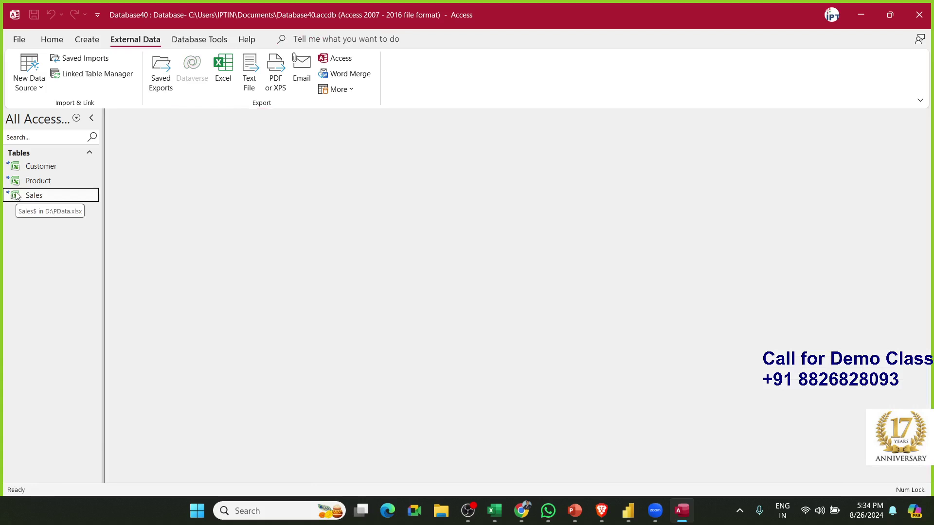
- Create a new query in Design view and add the linked tables Customer, Product and Sales to it
{"action": "left_click", "coordinate": [87, 40]}
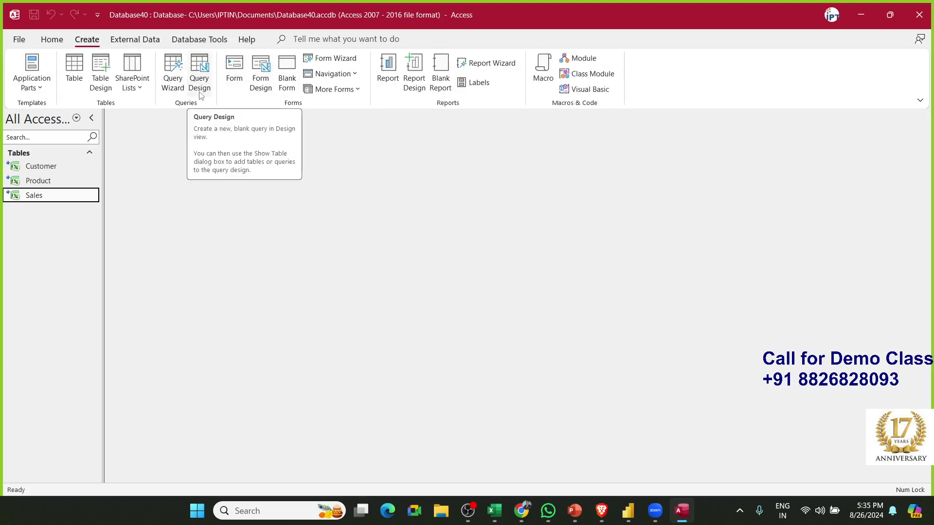
{"action": "left_click", "coordinate": [199, 73]}
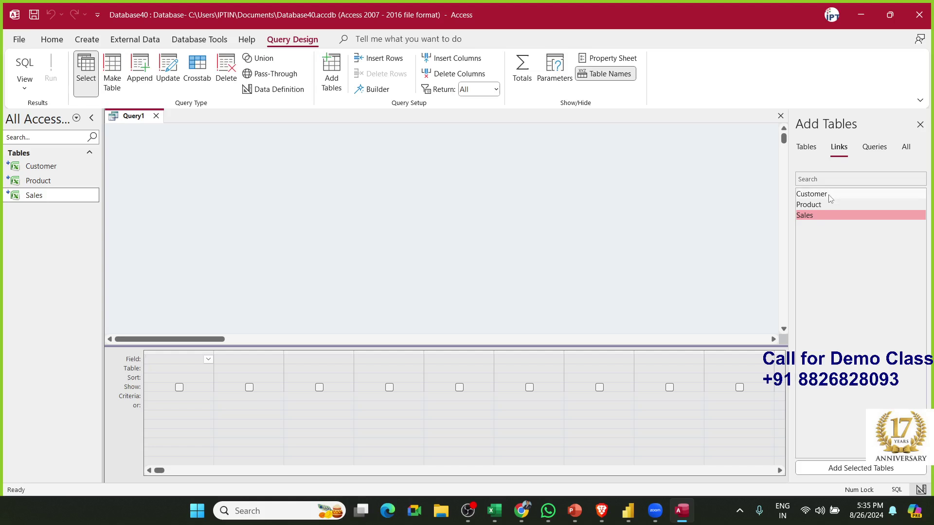
{"action": "left_click_drag", "start_coordinate": [829, 195], "coordinate": [403, 192]}
{"action": "left_click_drag", "start_coordinate": [276, 194], "coordinate": [275, 193]}
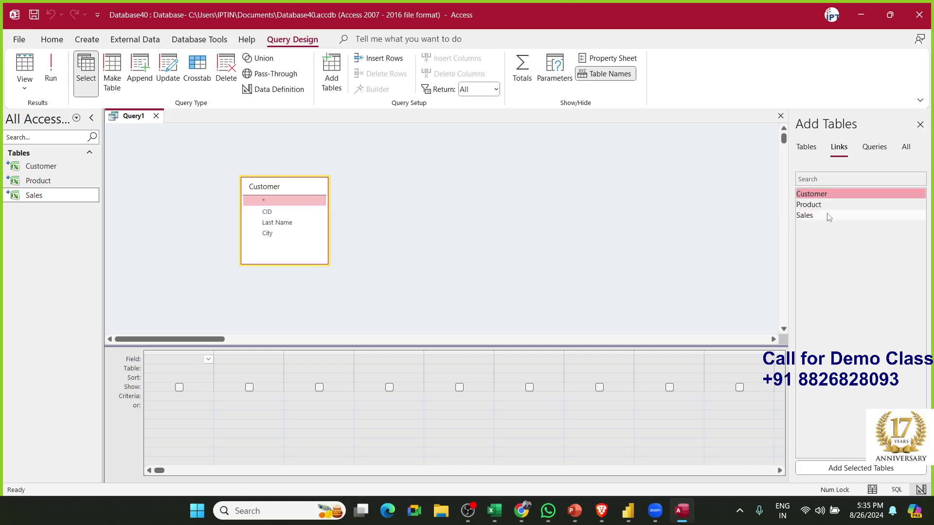
{"action": "left_click_drag", "start_coordinate": [823, 205], "coordinate": [479, 192]}
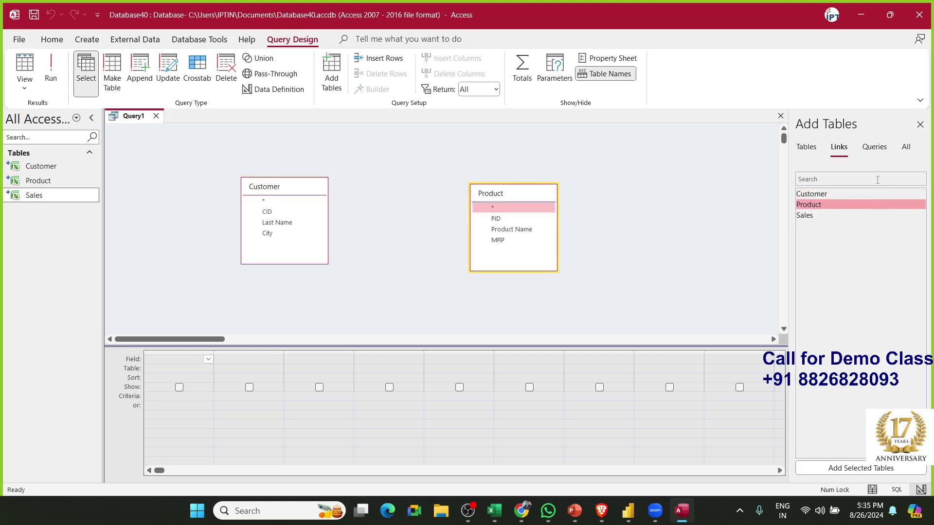
{"action": "left_click_drag", "start_coordinate": [825, 217], "coordinate": [656, 182]}
- Rearrange the tables in the query design so that Sales sits between Customer and Product
{"action": "left_click_drag", "start_coordinate": [489, 198], "coordinate": [433, 158]}
{"action": "left_click_drag", "start_coordinate": [300, 185], "coordinate": [283, 132]}
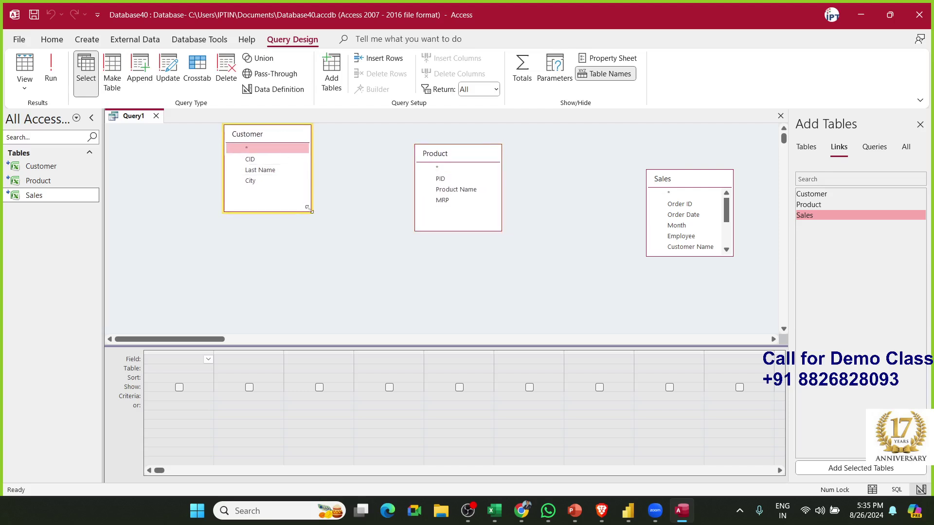
{"action": "left_click_drag", "start_coordinate": [463, 157], "coordinate": [579, 144]}
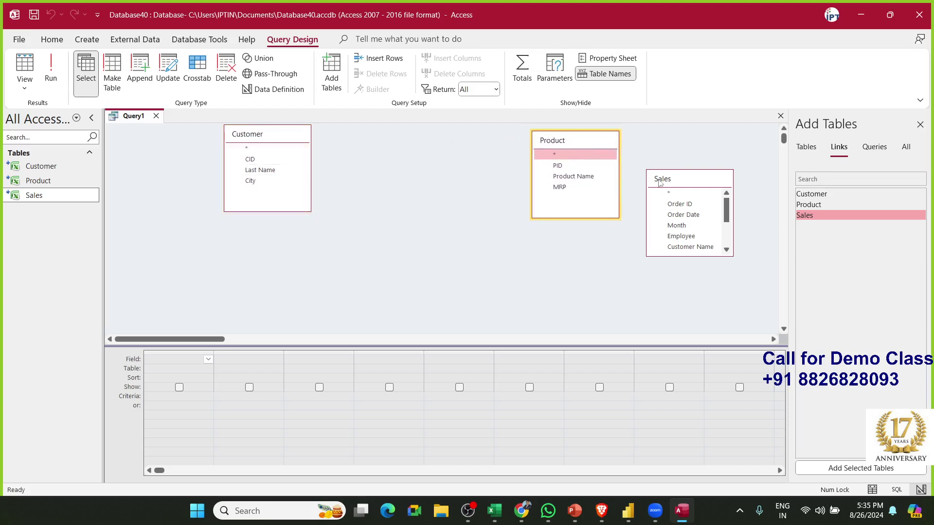
{"action": "left_click_drag", "start_coordinate": [661, 183], "coordinate": [387, 160]}
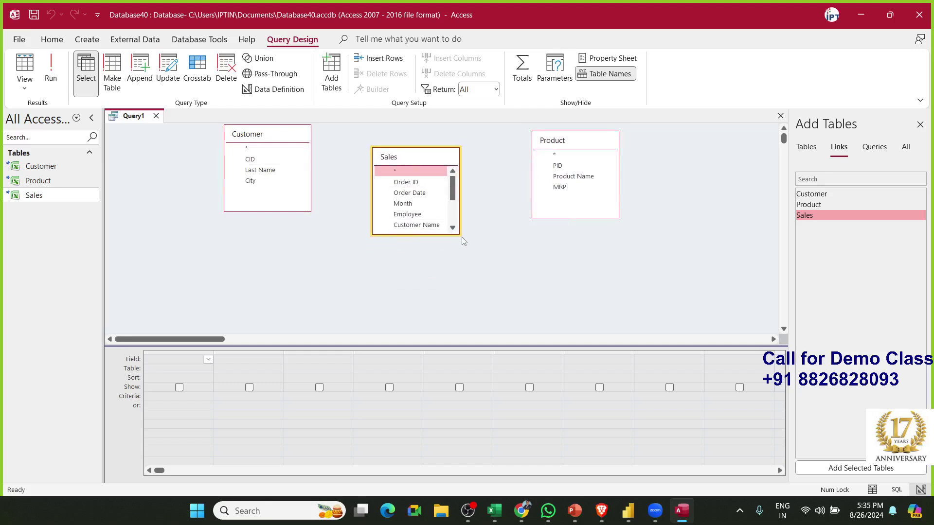
- Enlarge the Sales field list to show all its fields and join CID in Customer to CID in Sales
{"action": "left_click_drag", "start_coordinate": [460, 237], "coordinate": [508, 310]}
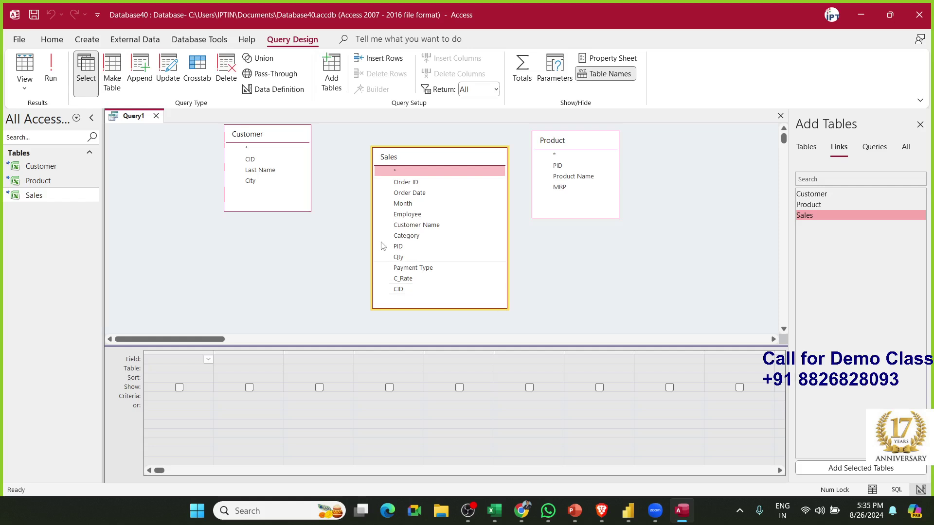
{"action": "left_click", "coordinate": [256, 139]}
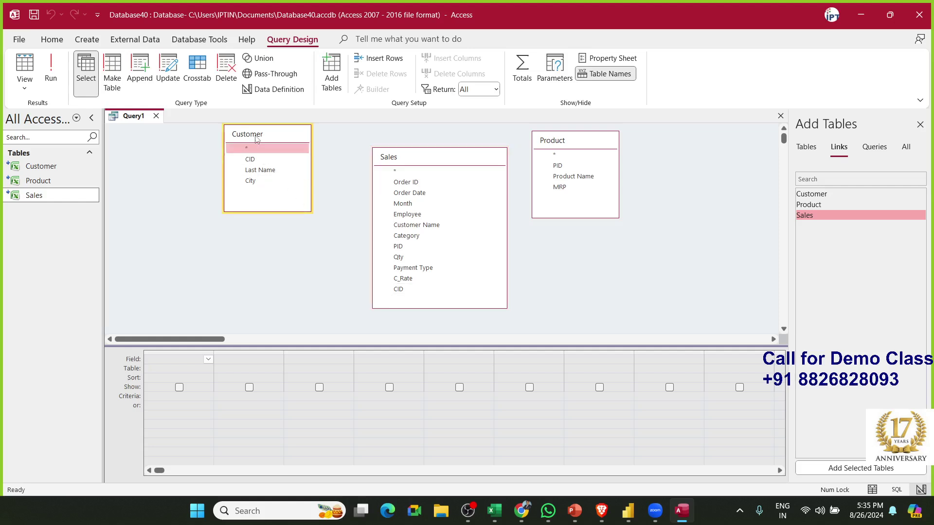
{"action": "left_click", "coordinate": [251, 160]}
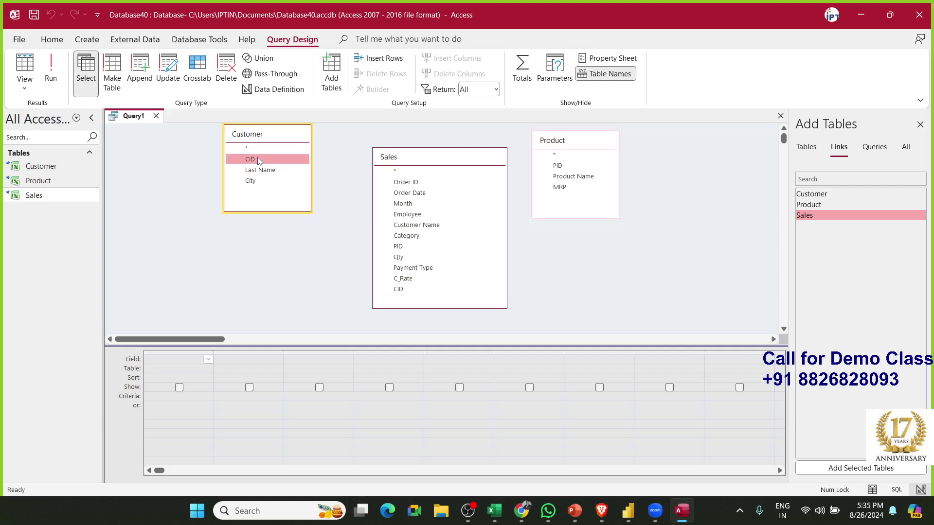
{"action": "left_click_drag", "start_coordinate": [258, 159], "coordinate": [407, 245]}
{"action": "left_click_drag", "start_coordinate": [403, 288], "coordinate": [406, 292]}
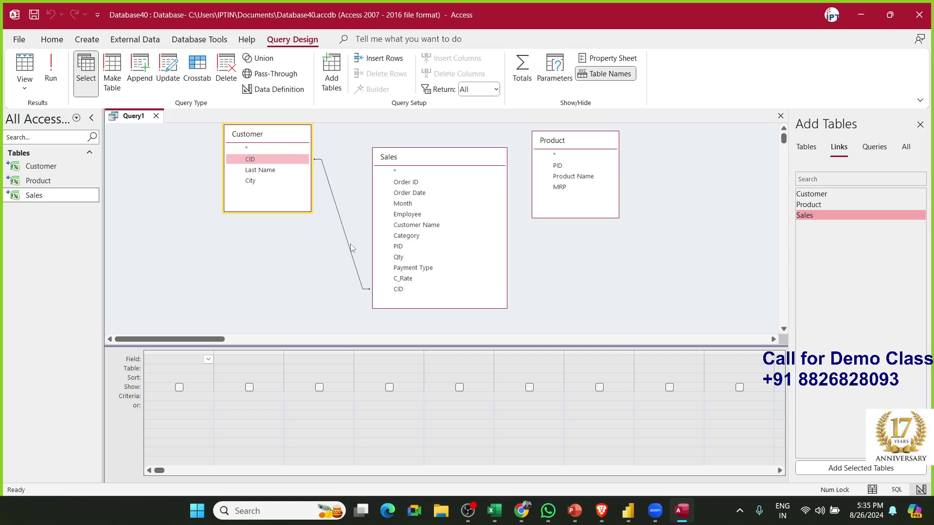
{"action": "left_click", "coordinate": [352, 248]}
{"action": "left_click", "coordinate": [398, 289]}
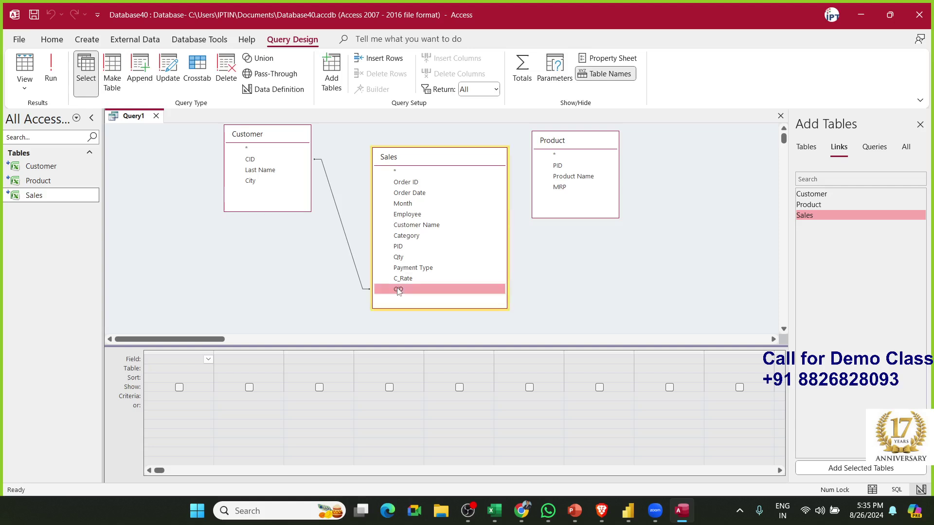
{"action": "left_click", "coordinate": [342, 226]}
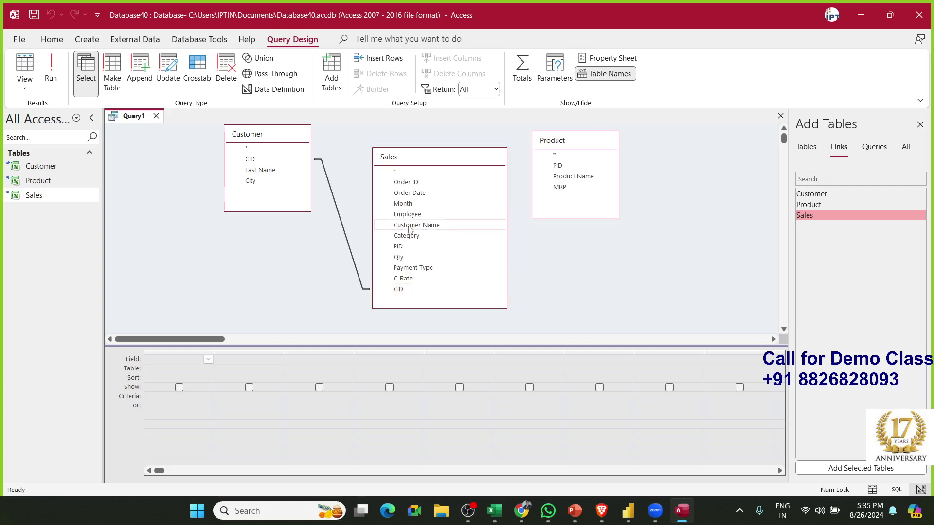
- Join PID in Product to PID in Sales and space the Sales and Product tables farther apart
{"action": "left_click", "coordinate": [561, 166]}
{"action": "left_click_drag", "start_coordinate": [561, 166], "coordinate": [401, 249]}
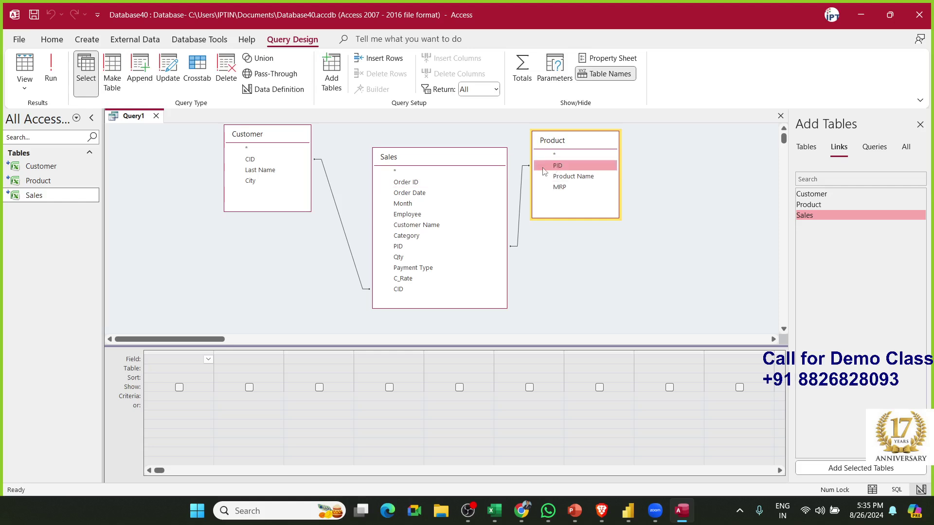
{"action": "left_click_drag", "start_coordinate": [559, 140], "coordinate": [633, 143]}
{"action": "left_click_drag", "start_coordinate": [479, 155], "coordinate": [527, 139]}
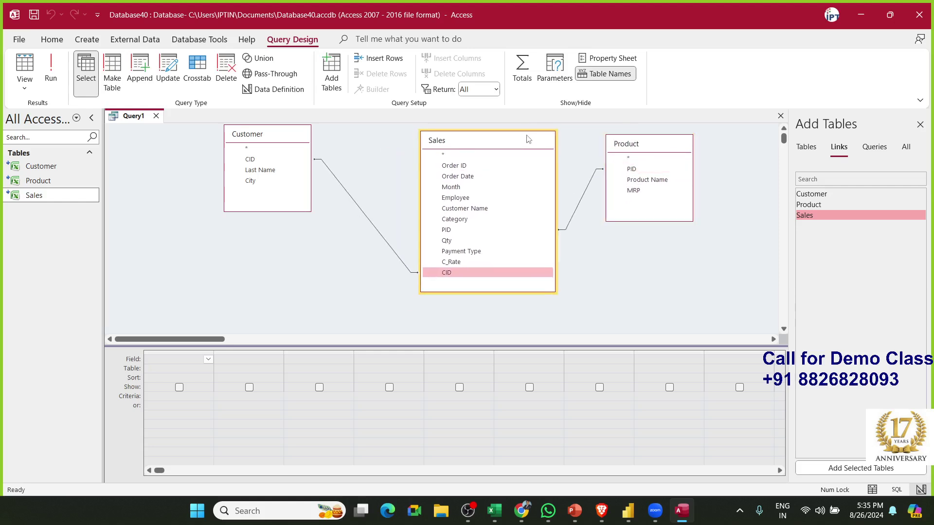
{"action": "left_click", "coordinate": [303, 261]}
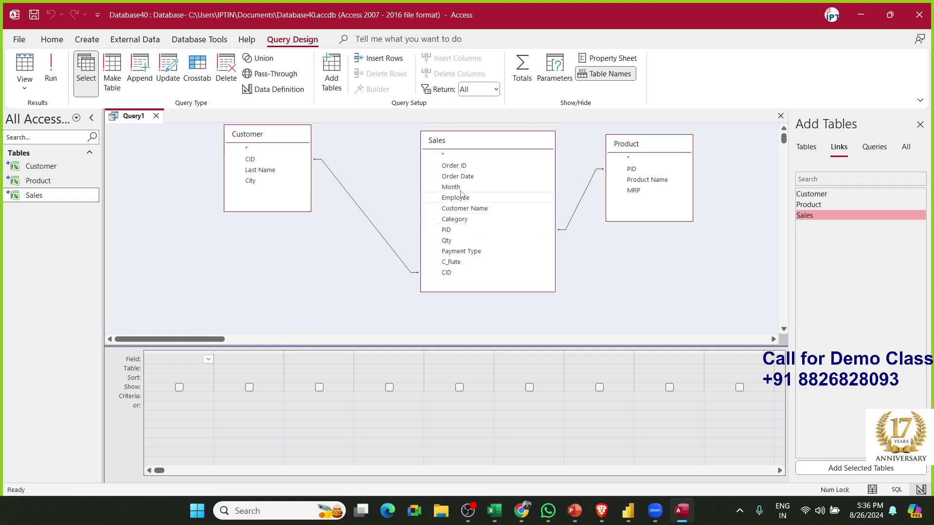
- Add Order ID, Order Date, Month, Employee, Customer Name, Category and PID from Sales to the query grid
{"action": "double_click", "coordinate": [450, 168]}
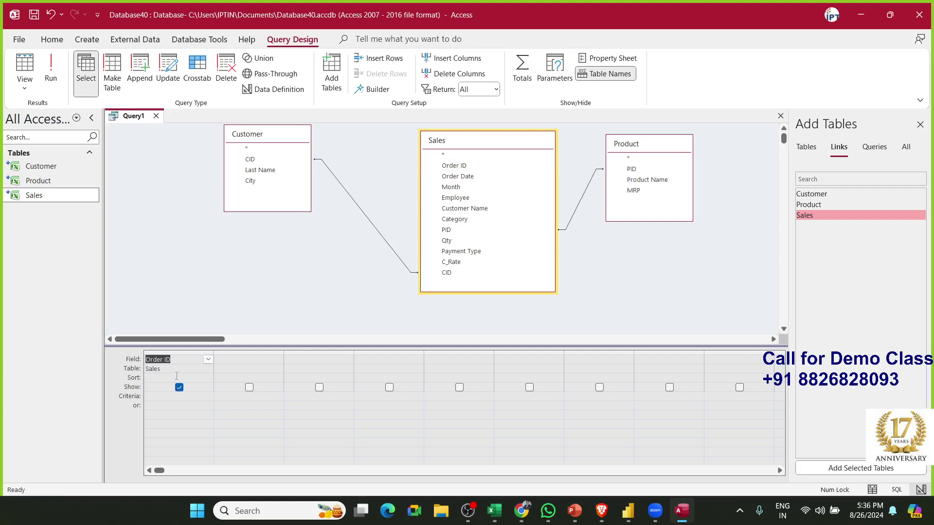
{"action": "double_click", "coordinate": [457, 177]}
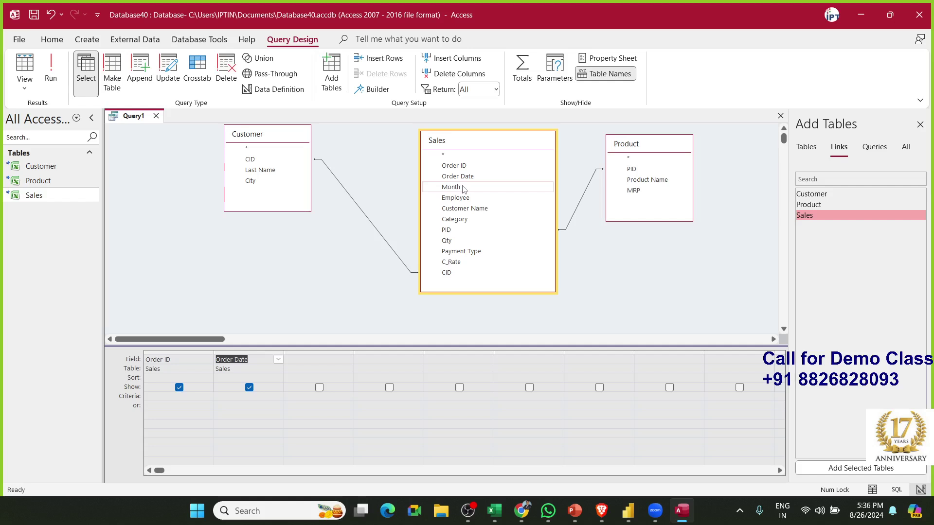
{"action": "double_click", "coordinate": [463, 188]}
{"action": "double_click", "coordinate": [462, 198]}
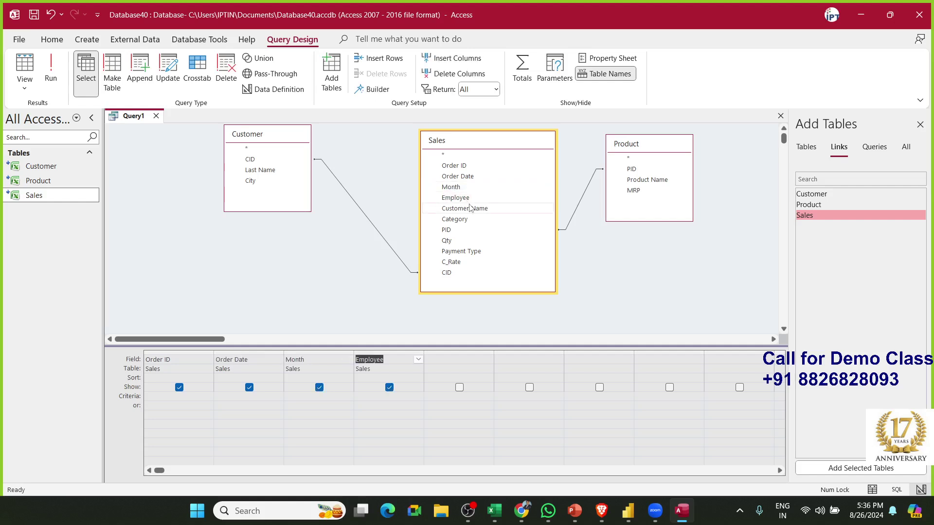
{"action": "double_click", "coordinate": [469, 208]}
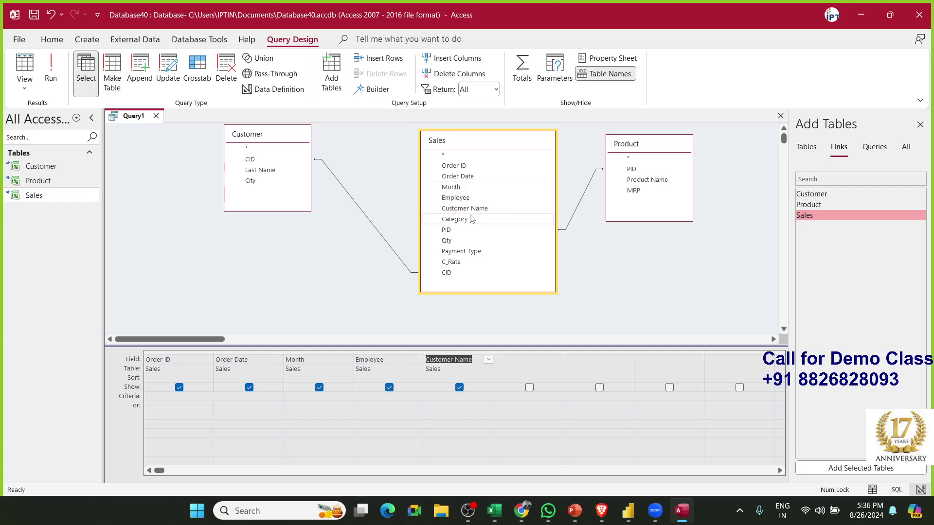
{"action": "double_click", "coordinate": [463, 222]}
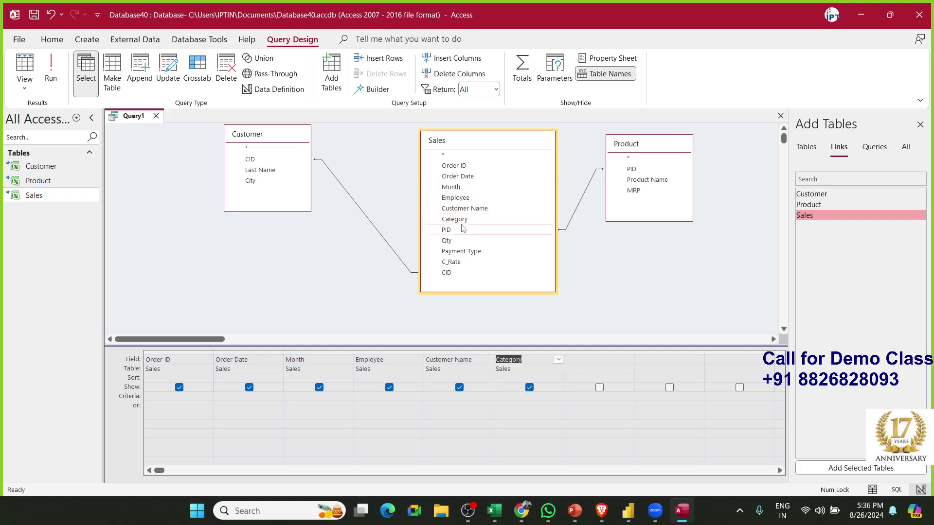
{"action": "double_click", "coordinate": [460, 230]}
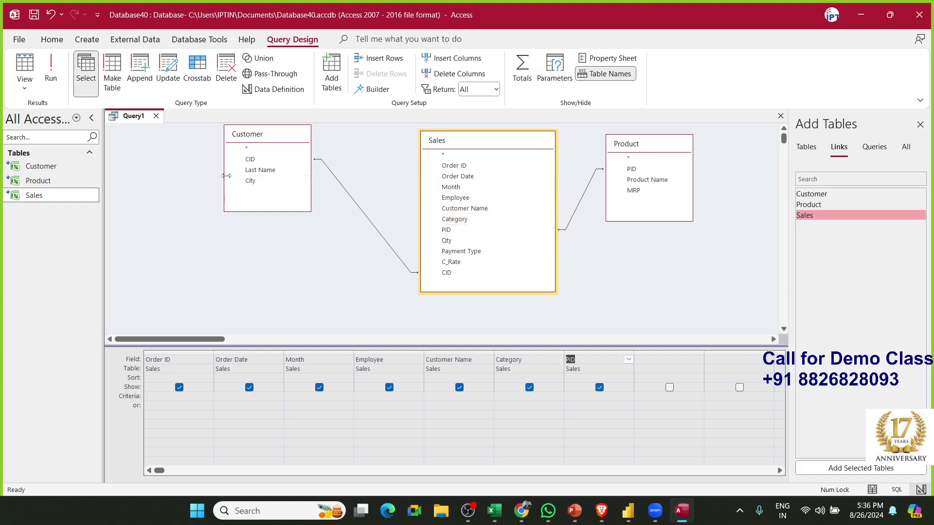
- Add Product Name from Product to the query grid, with Qty from Sales in the column after it
{"action": "double_click", "coordinate": [661, 182]}
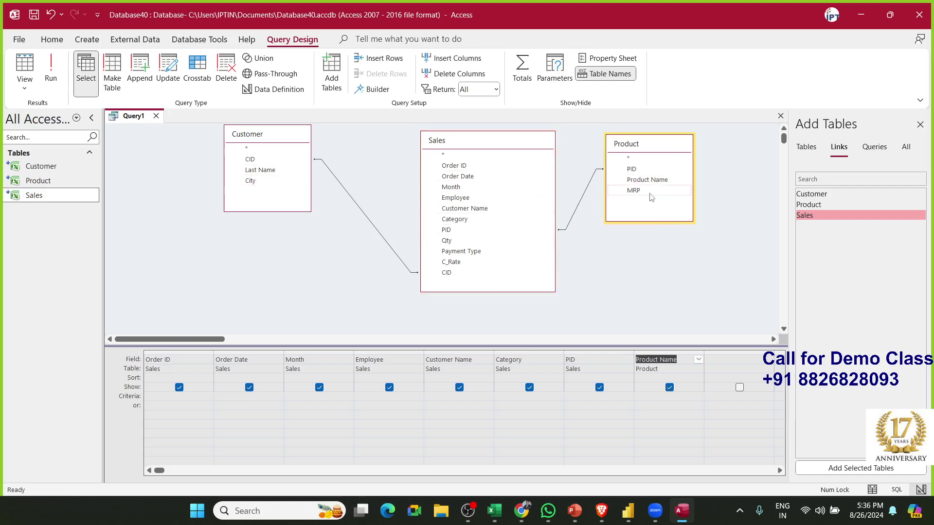
{"action": "double_click", "coordinate": [646, 190]}
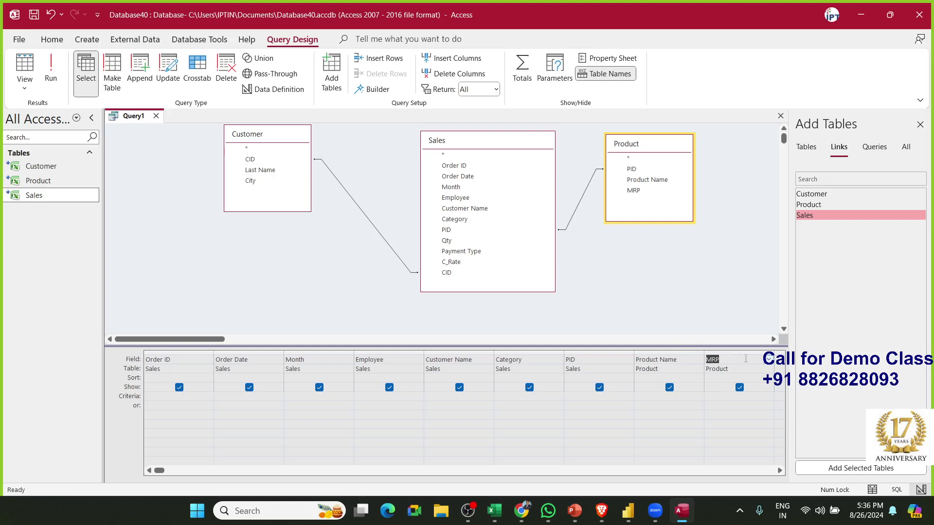
{"action": "left_click", "coordinate": [769, 360]}
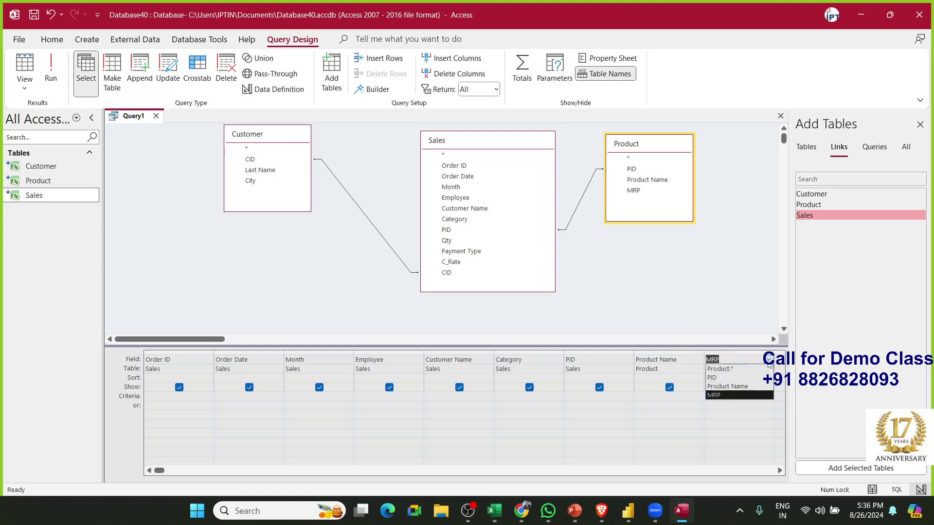
{"action": "left_click", "coordinate": [768, 360]}
{"action": "left_click", "coordinate": [769, 369]}
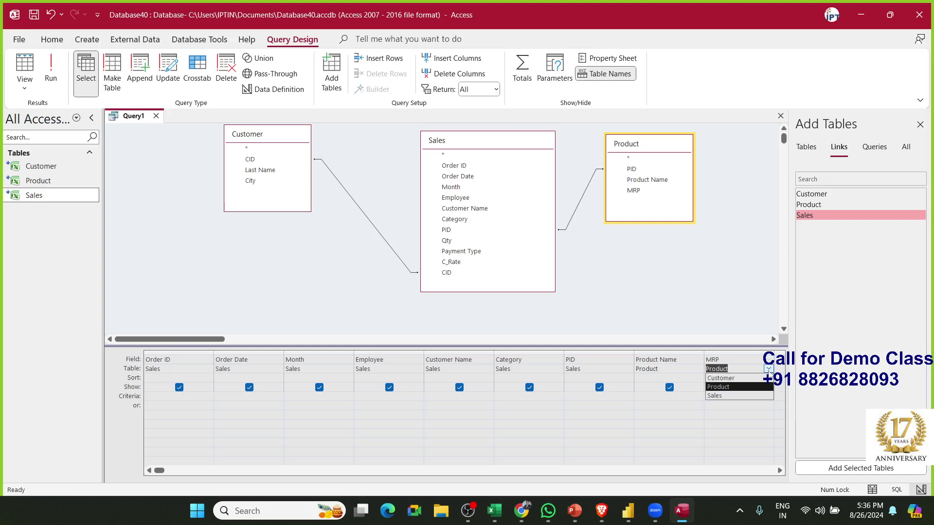
{"action": "left_click", "coordinate": [763, 395]}
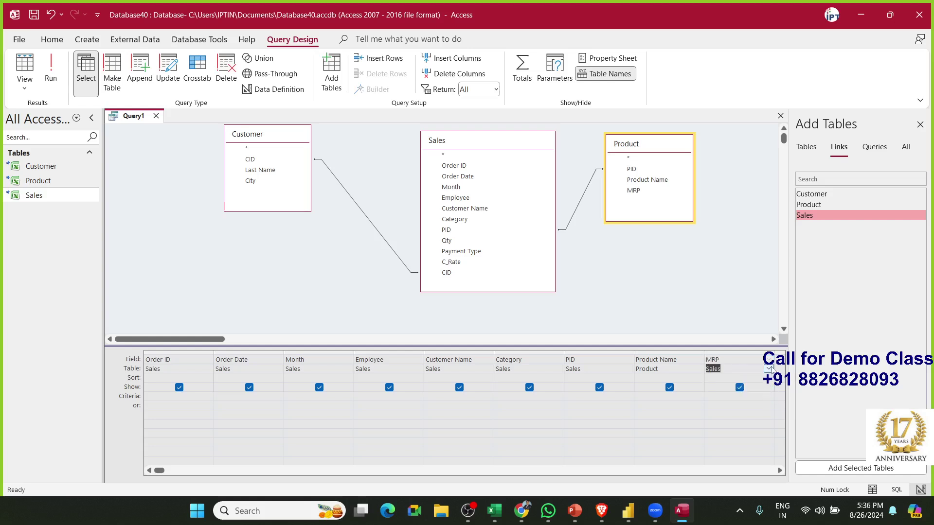
{"action": "left_click", "coordinate": [769, 360]}
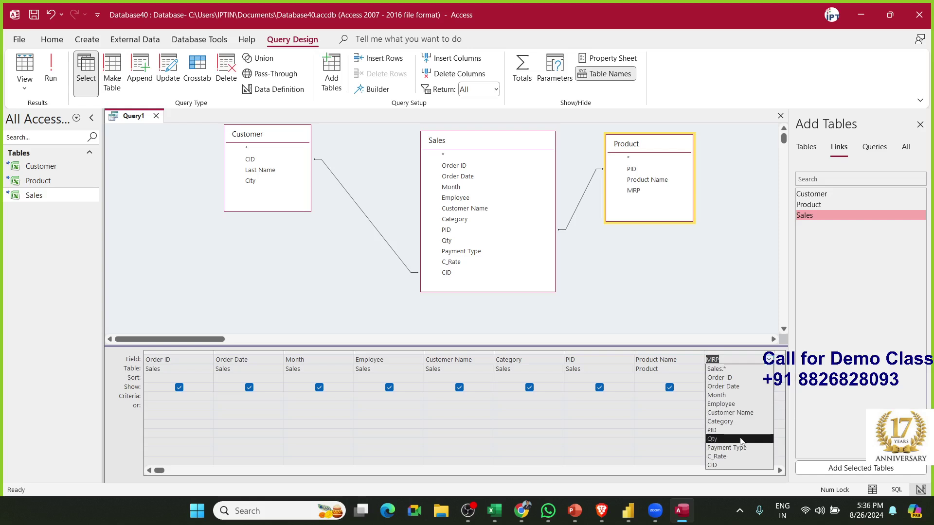
{"action": "left_click", "coordinate": [741, 439]}
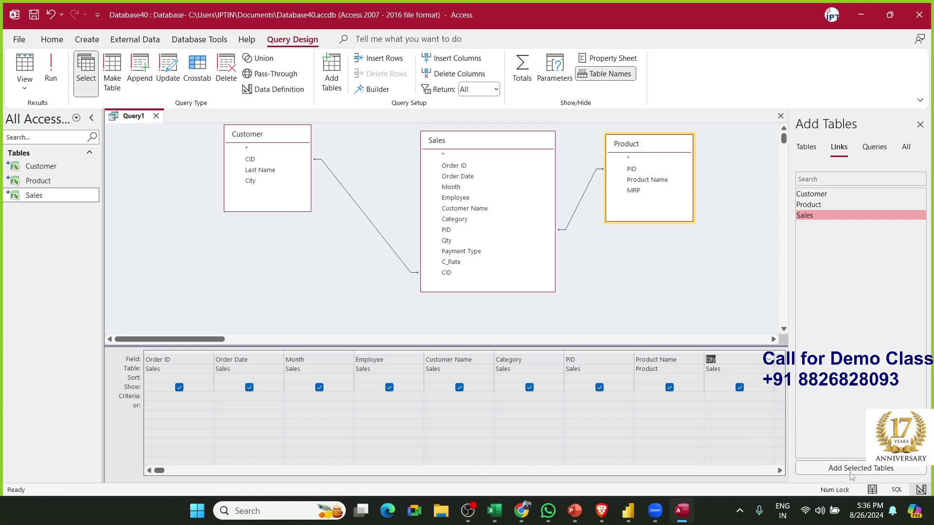
- Add MRP from Product to the empty query column after Qty
{"action": "left_click", "coordinate": [780, 471]}
{"action": "left_click", "coordinate": [780, 471]}
{"action": "left_click", "coordinate": [780, 471]}
{"action": "left_click", "coordinate": [779, 470]}
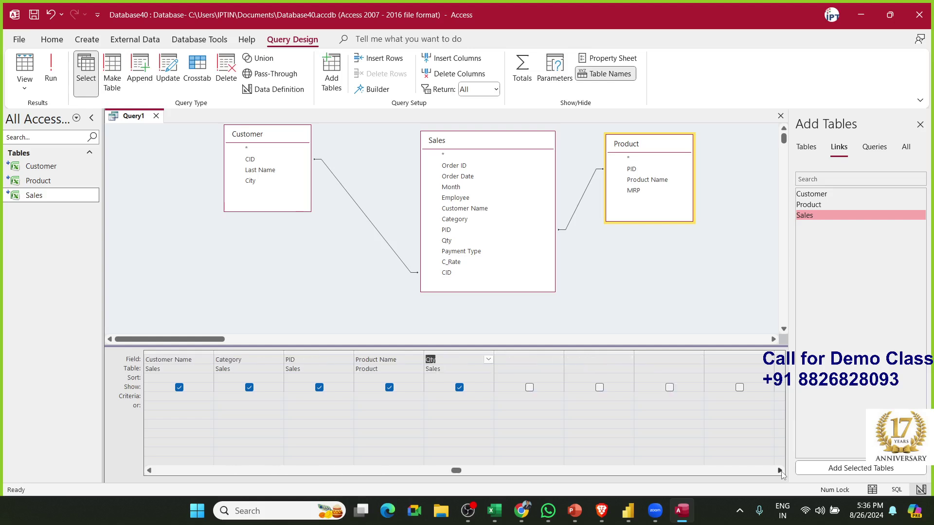
{"action": "left_click", "coordinate": [779, 470]}
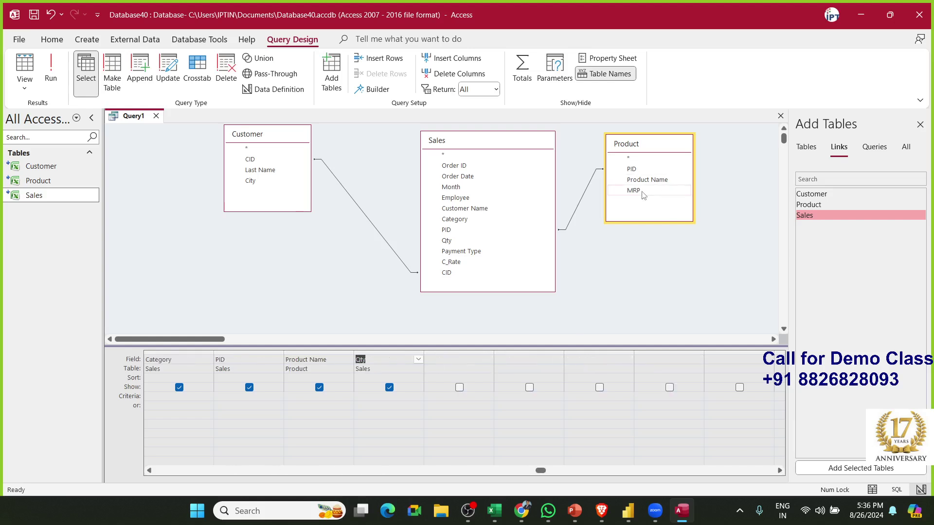
{"action": "left_click", "coordinate": [465, 360]}
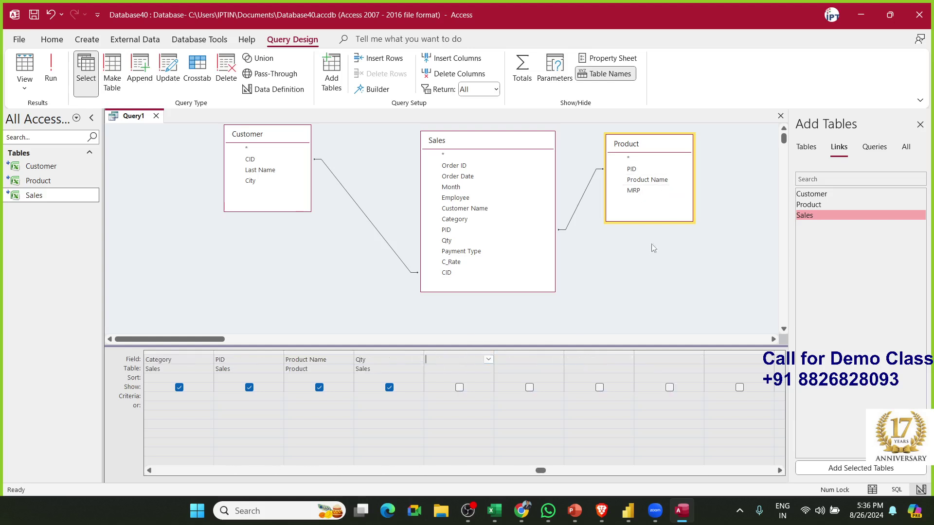
{"action": "double_click", "coordinate": [642, 196]}
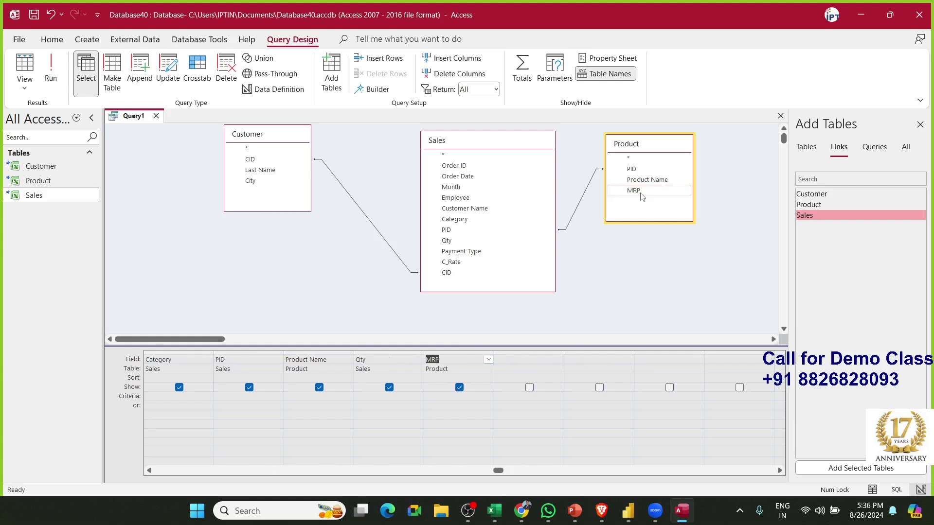
- Create the calculated field Amt:[Qty]*[MRP] in the column after MRP, using the Zoom editor
{"action": "left_click", "coordinate": [520, 359]}
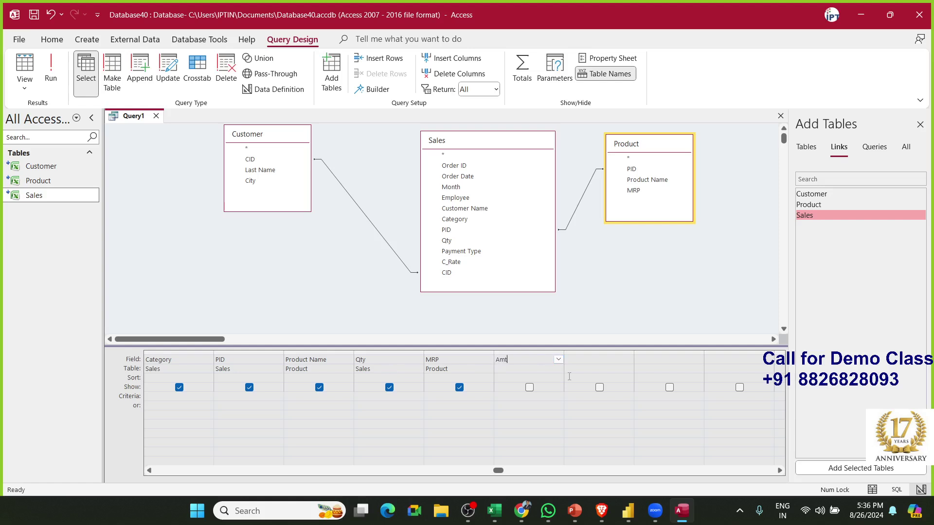
{"action": "right_click", "coordinate": [522, 361]}
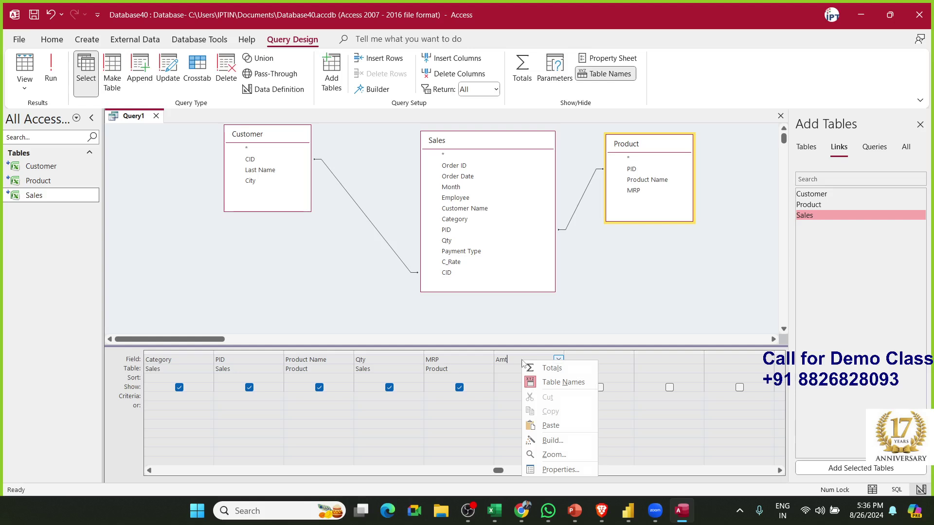
{"action": "left_click", "coordinate": [551, 455]}
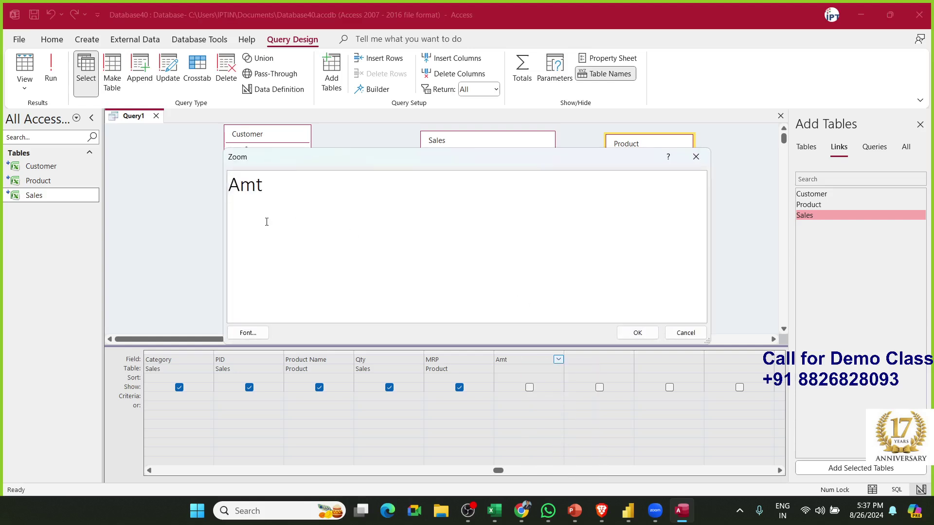
{"action": "type", "text": ":"}
{"action": "type", "text": "["}
{"action": "type", "text": "Qty"}
{"action": "type", "text": "]*"}
{"action": "type", "text": "["}
{"action": "key", "text": "BackSpace"}
{"action": "type", "text": "[MRP"}
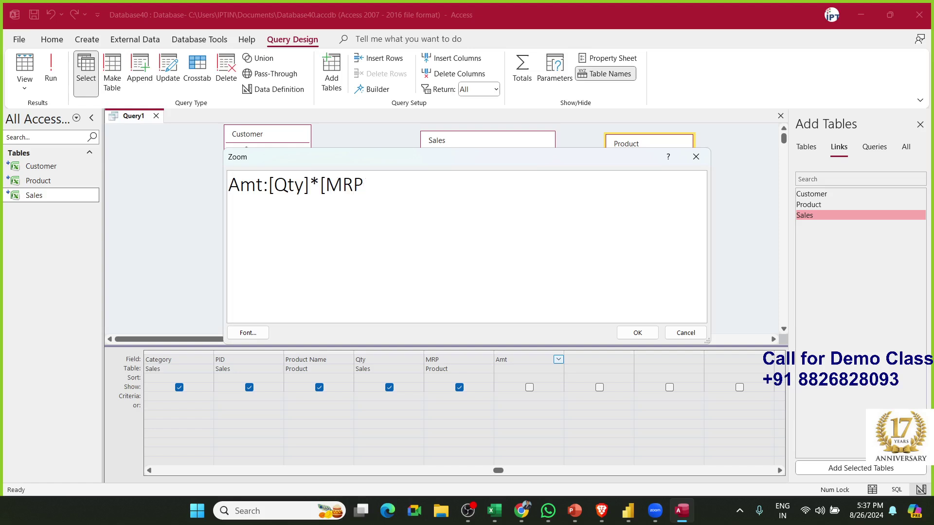
{"action": "type", "text": "]"}
{"action": "left_click_drag", "start_coordinate": [366, 190], "coordinate": [222, 184]}
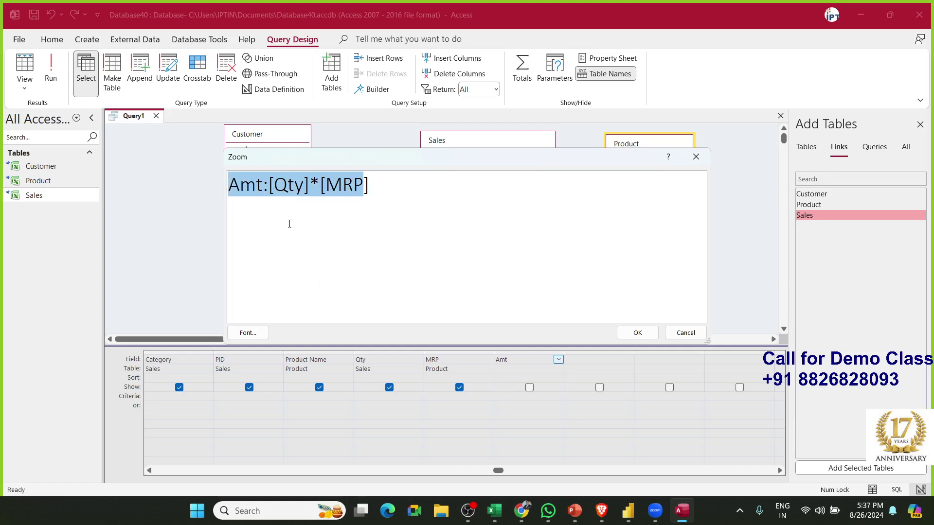
{"action": "left_click", "coordinate": [637, 332]}
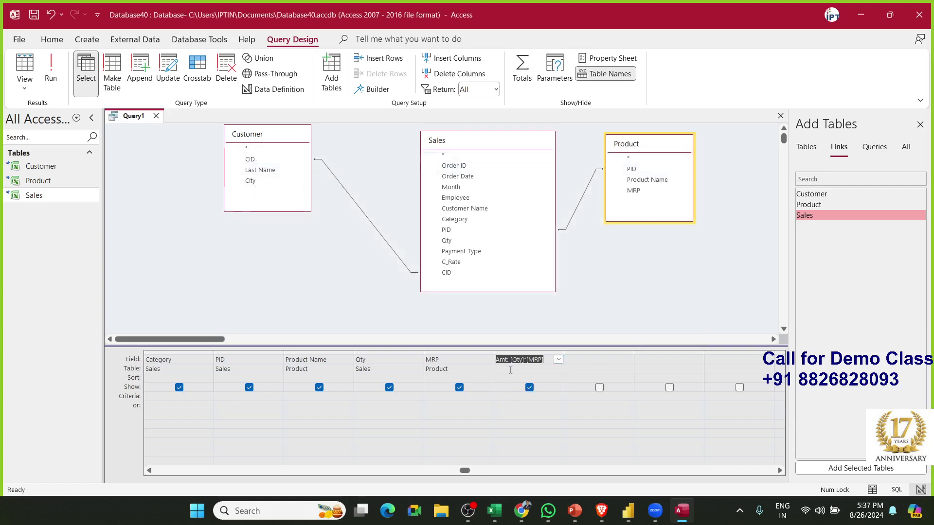
- Add CID from Sales, then Last Name and City from Customer, to the query columns after Amt
{"action": "left_click", "coordinate": [584, 365]}
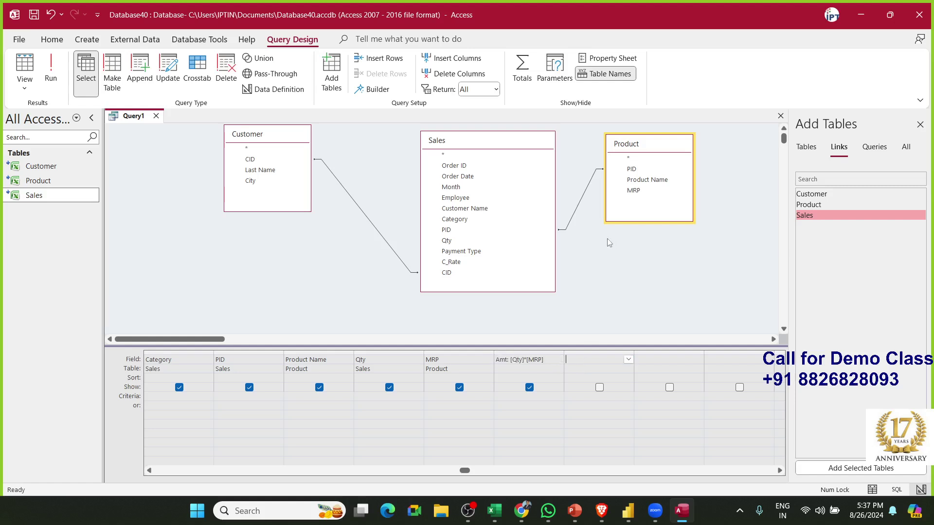
{"action": "double_click", "coordinate": [445, 272]}
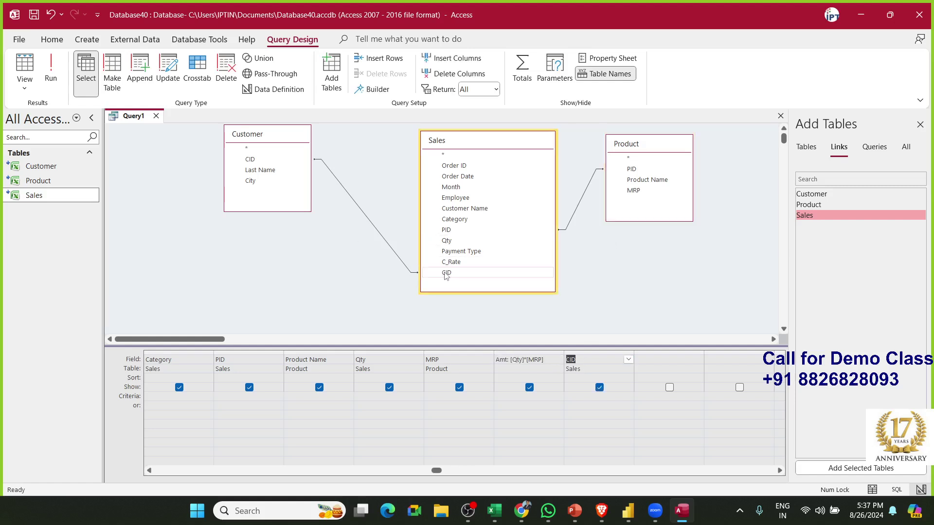
{"action": "double_click", "coordinate": [261, 170]}
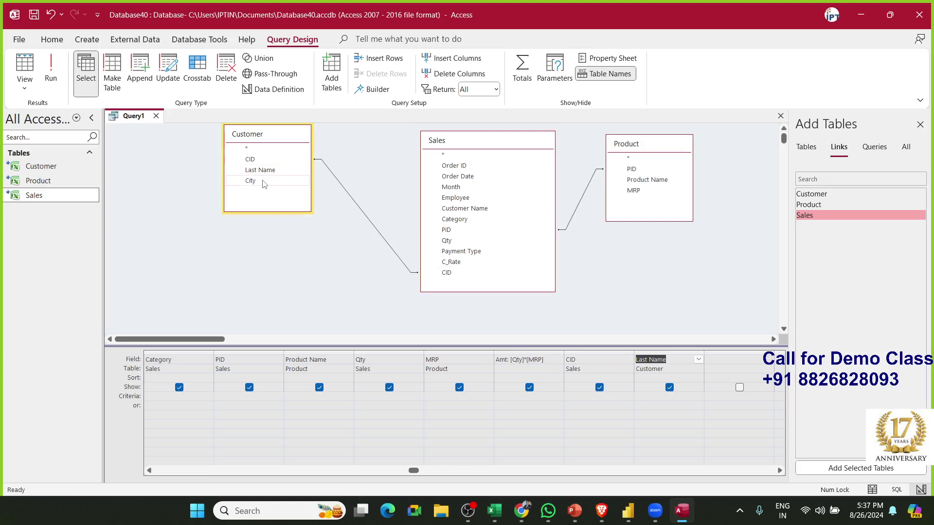
{"action": "double_click", "coordinate": [262, 182]}
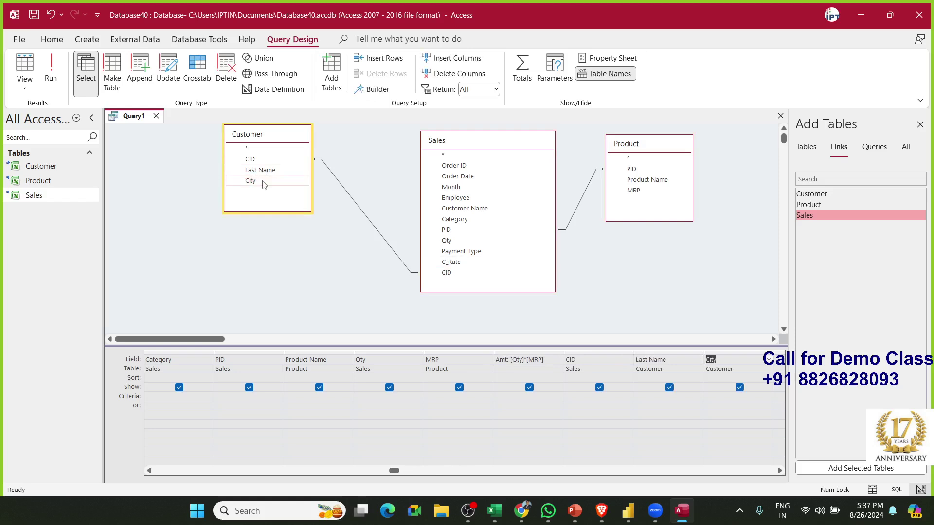
{"action": "left_click_drag", "start_coordinate": [395, 471], "coordinate": [182, 480]}
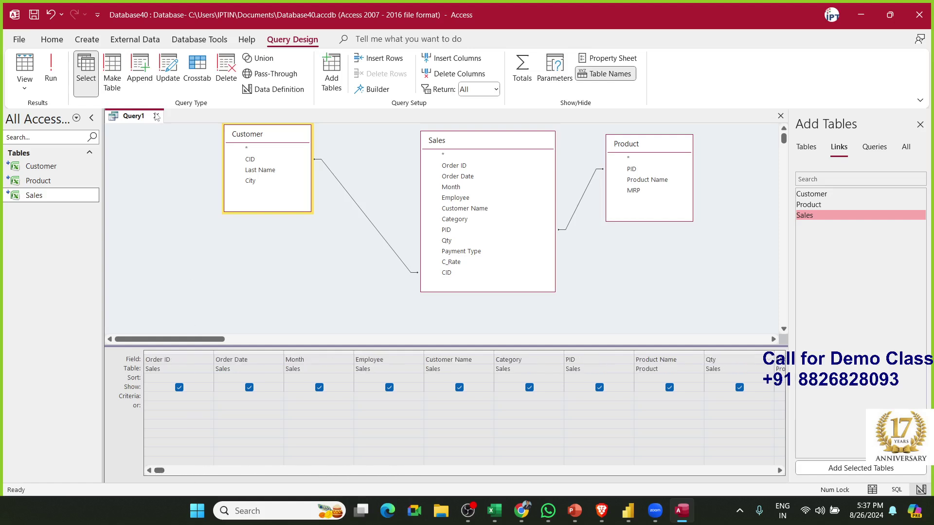
- Close the query design and save the query as ALL_Data
{"action": "left_click", "coordinate": [155, 116]}
{"action": "left_click", "coordinate": [448, 280]}
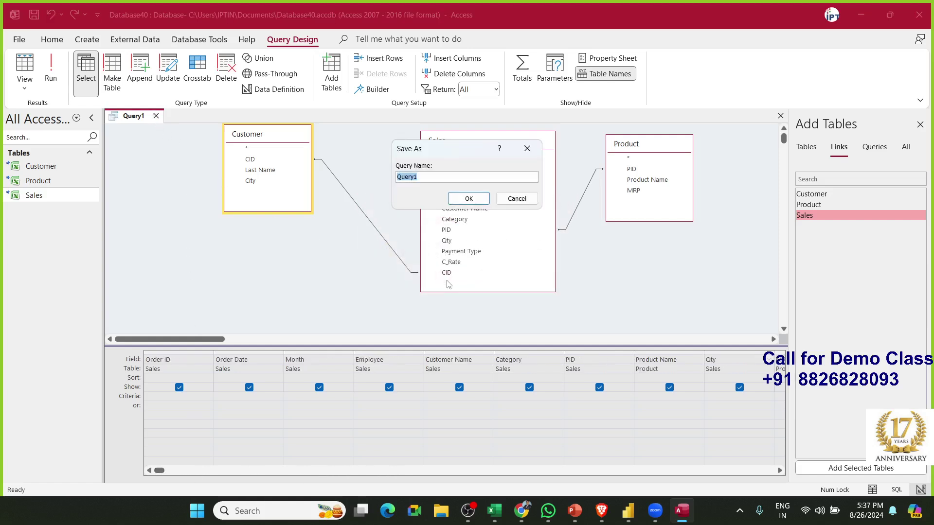
{"action": "key", "text": "Caps_Lock"}
{"action": "type", "text": "A"}
{"action": "key", "text": "BackSpace"}
{"action": "key", "text": "BackSpace"}
{"action": "key", "text": "Caps_Lock"}
{"action": "left_click", "coordinate": [469, 198]}
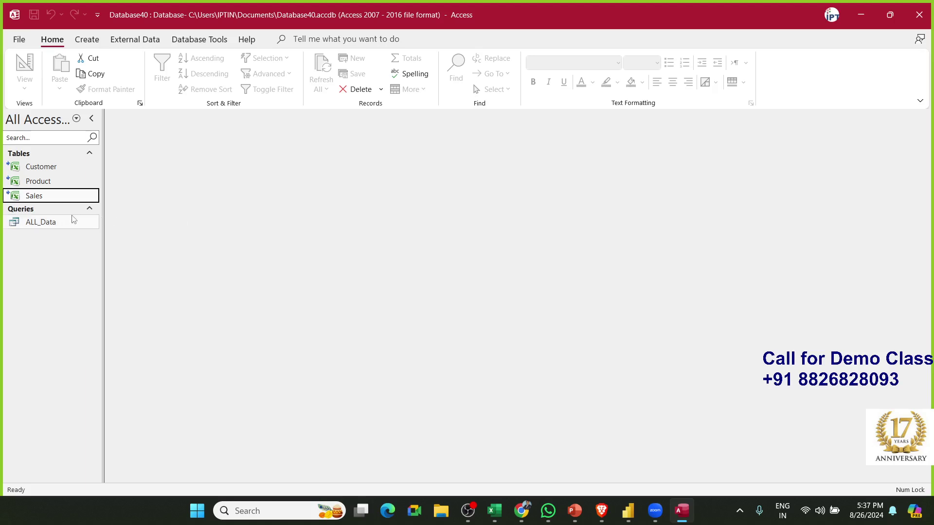
- Open the ALL_Data query and check its PID, Product Name, Qty and MRP columns against the Product table
{"action": "double_click", "coordinate": [28, 228]}
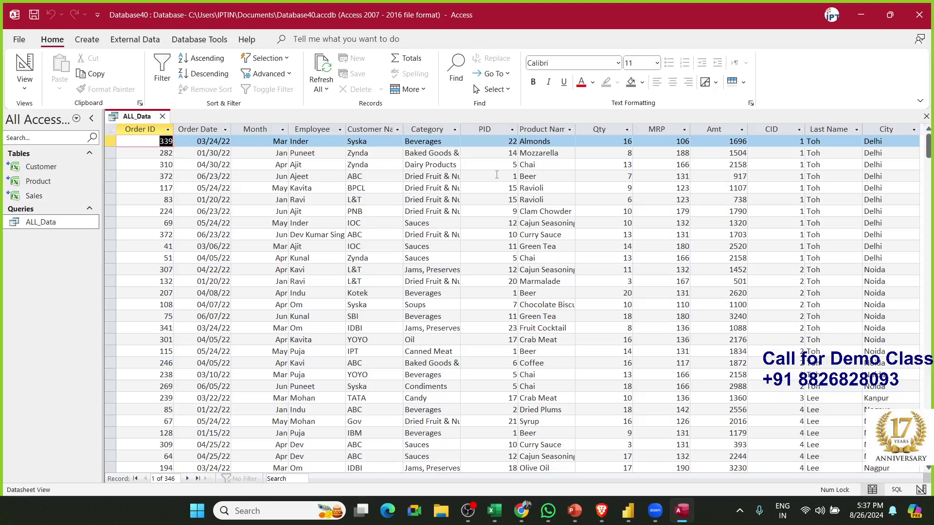
{"action": "left_click", "coordinate": [502, 130]}
{"action": "left_click", "coordinate": [542, 127]}
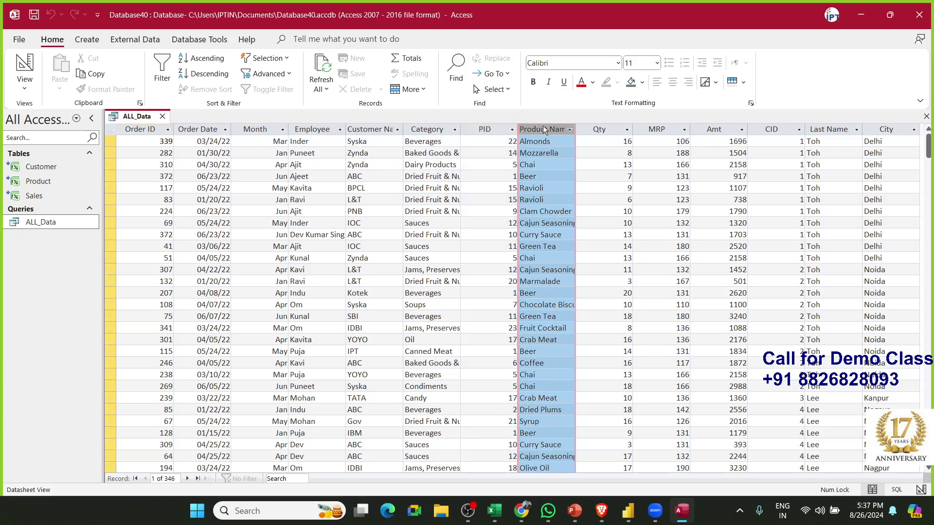
{"action": "left_click", "coordinate": [601, 127]}
{"action": "left_click", "coordinate": [657, 130]}
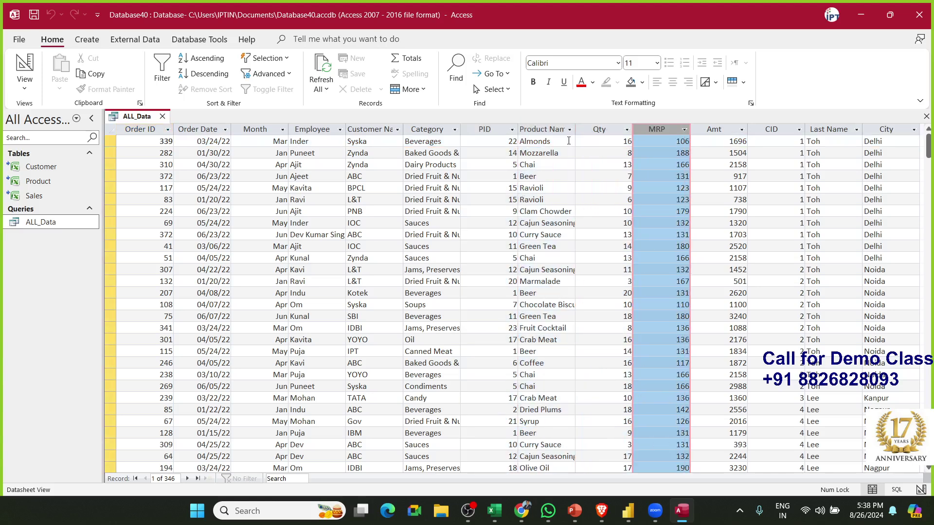
{"action": "left_click", "coordinate": [663, 142]}
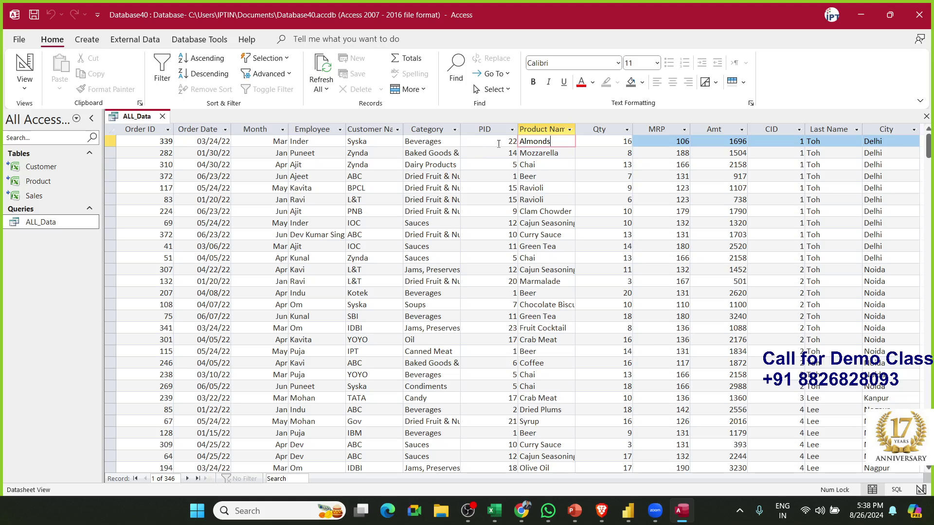
{"action": "key", "text": "shift+Tab"}
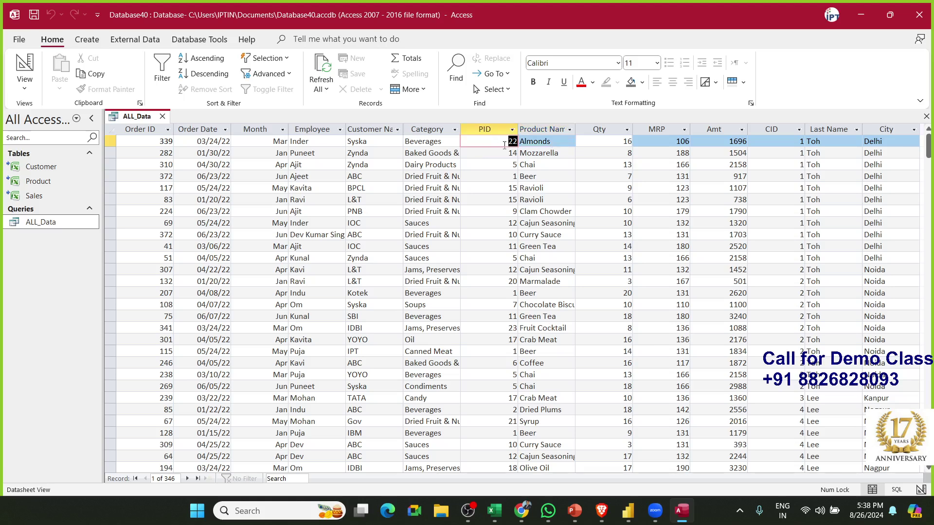
{"action": "left_click", "coordinate": [48, 182]}
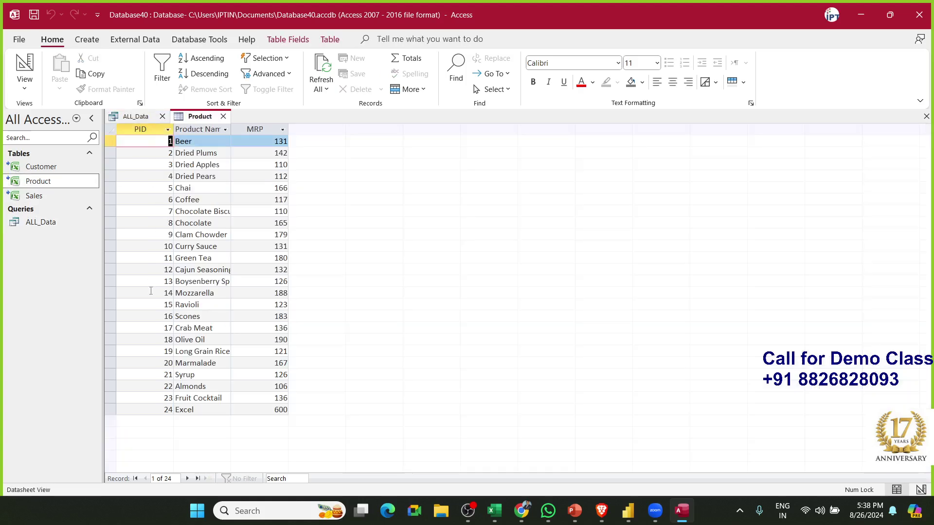
{"action": "left_click", "coordinate": [223, 116]}
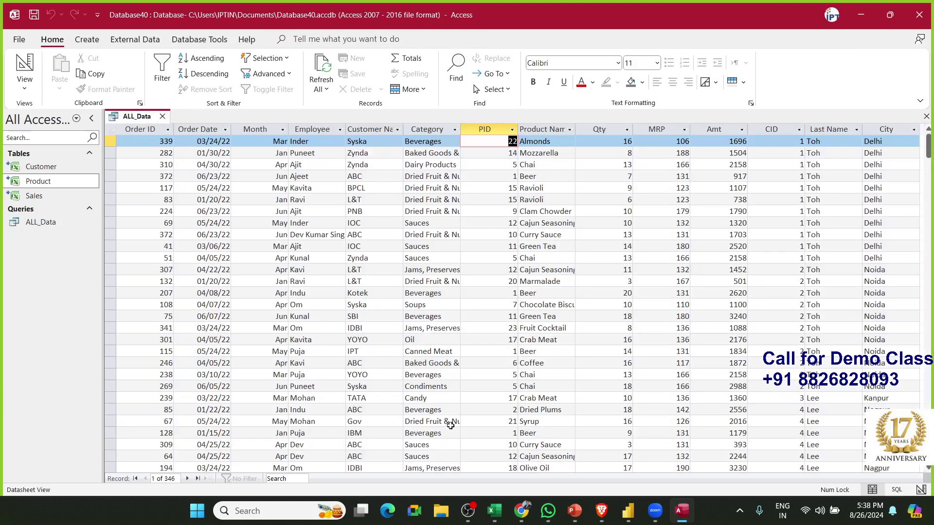
- Examine the Amt, CID, Last Name and City columns in the ALL_Data query results
{"action": "left_click", "coordinate": [737, 270]}
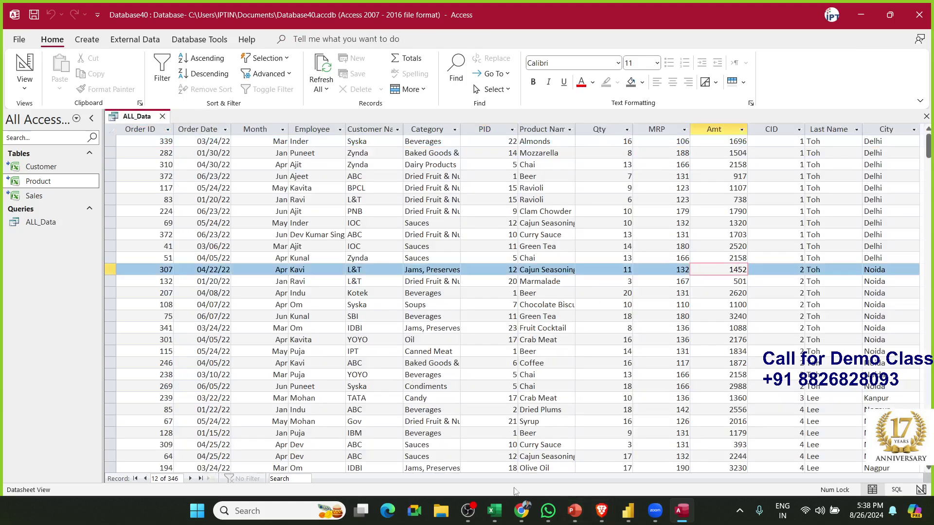
{"action": "left_click", "coordinate": [792, 196]}
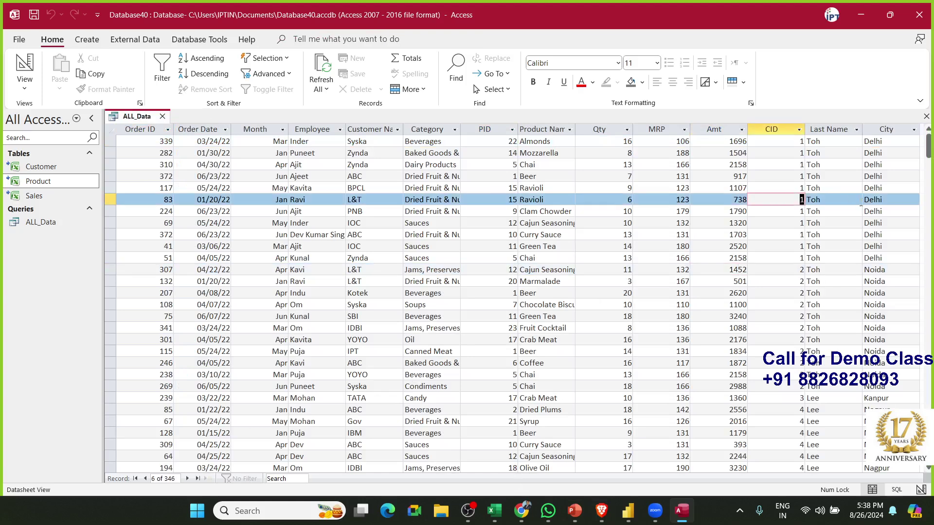
{"action": "key", "text": "Down"}
{"action": "key", "text": "Tab"}
{"action": "key", "text": "Tab"}
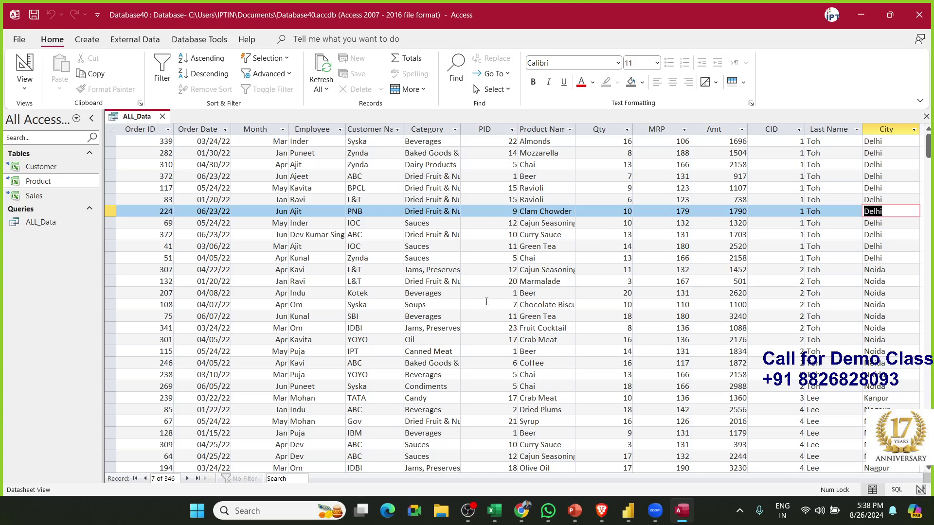
{"action": "left_click", "coordinate": [249, 285]}
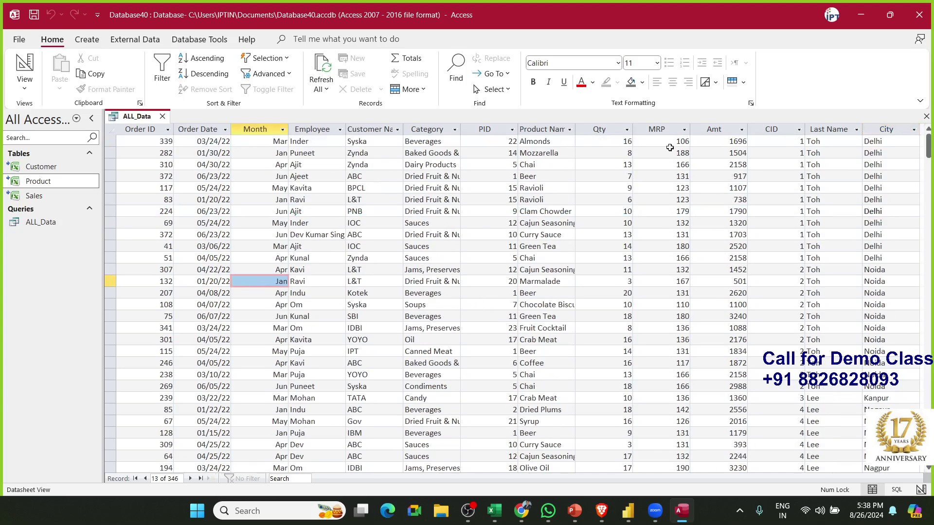
{"action": "left_click", "coordinate": [427, 222]}
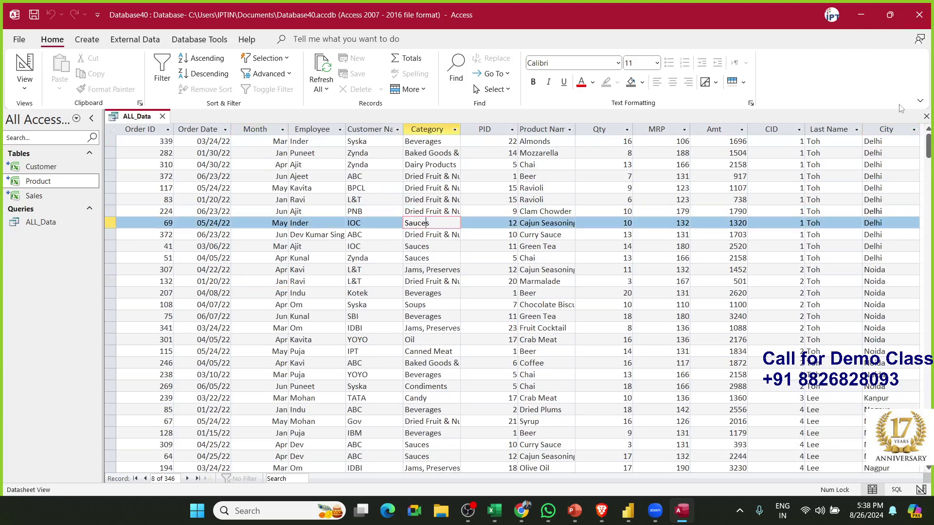
- Close the Access database, switch to Excel and create a blank workbook in a maximized window
{"action": "left_click", "coordinate": [915, 20]}
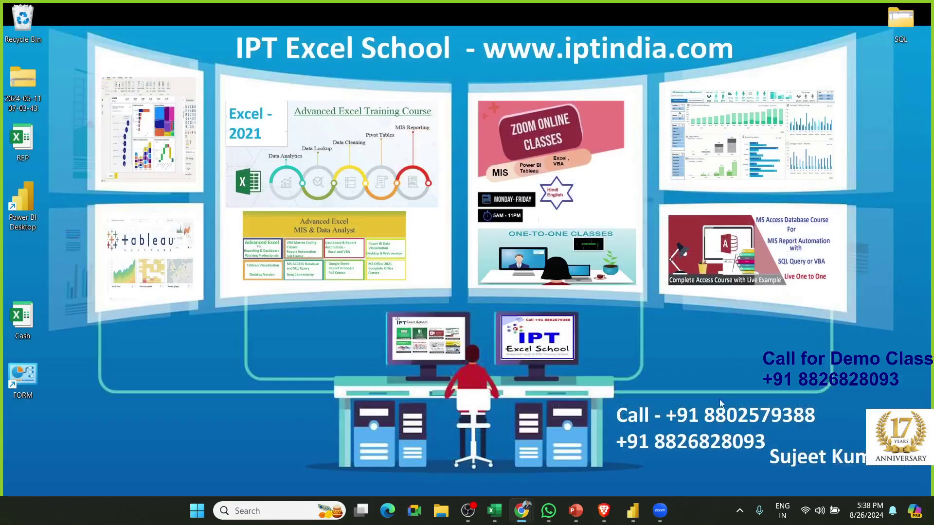
{"action": "key", "text": "super"}
{"action": "type", "text": "ex"}
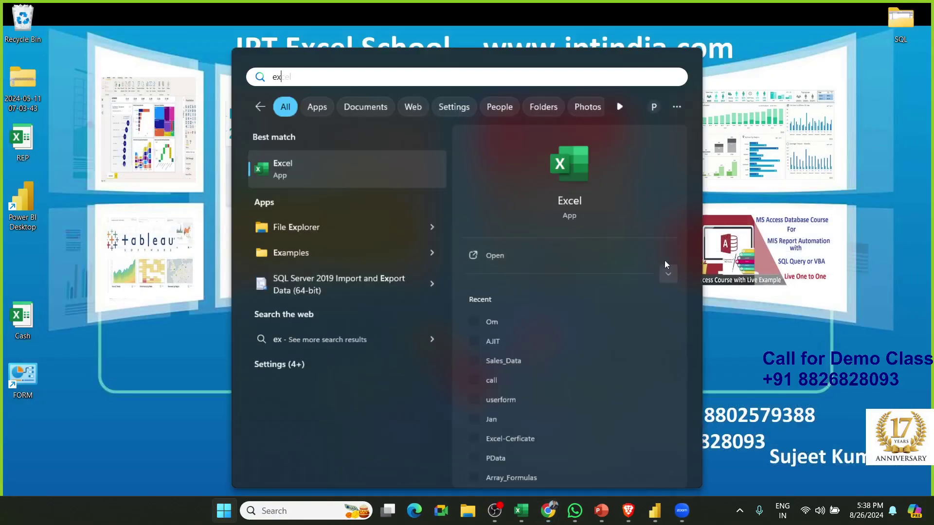
{"action": "key", "text": "BackSpace"}
{"action": "key", "text": "BackSpace"}
{"action": "key", "text": "Escape"}
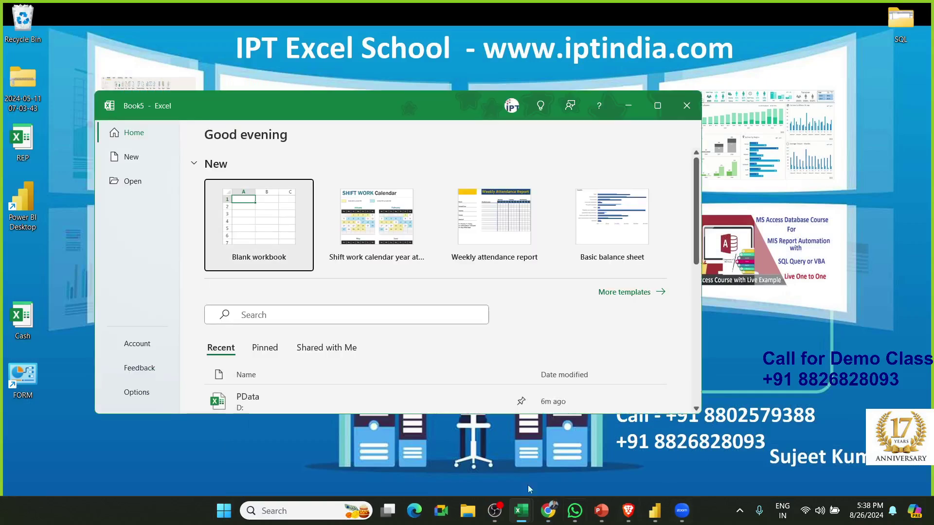
{"action": "left_click", "coordinate": [287, 231]}
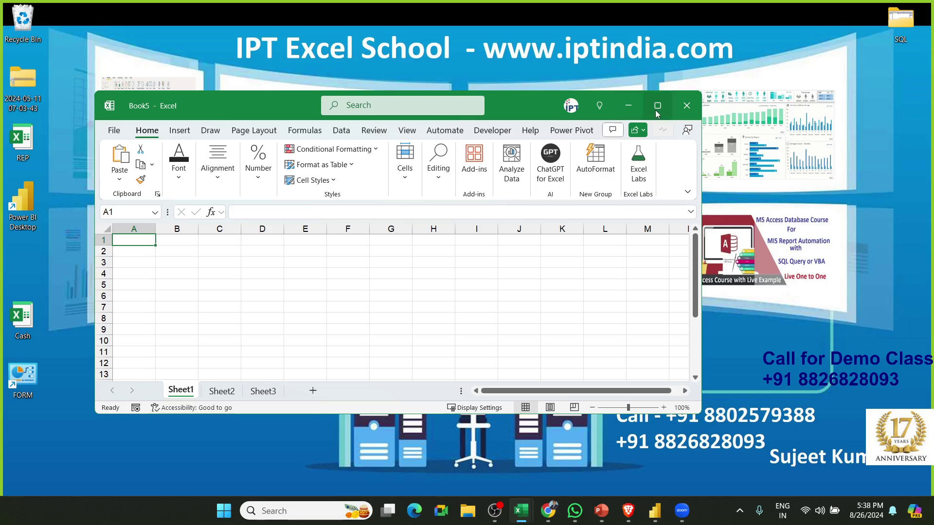
{"action": "left_click", "coordinate": [637, 104]}
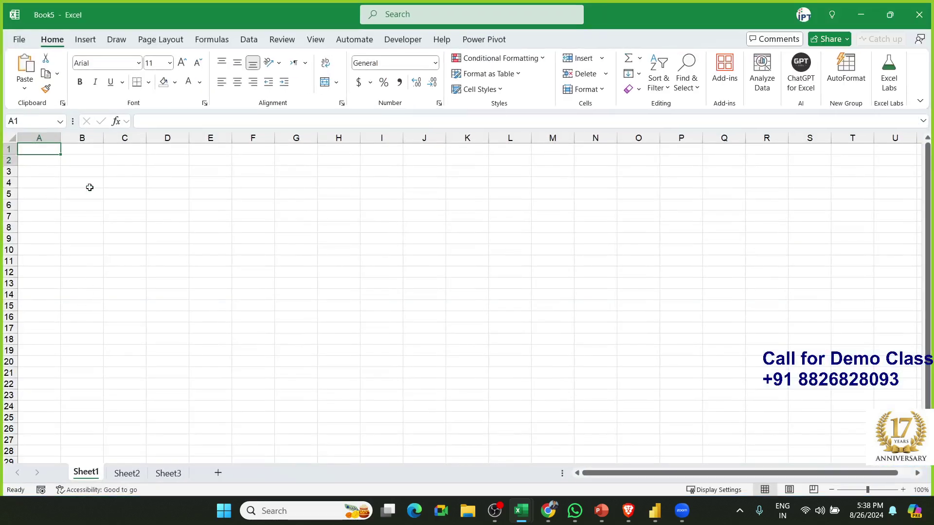
- Start importing data from a Microsoft Access database into the blank workbook
{"action": "left_click_drag", "start_coordinate": [41, 149], "coordinate": [448, 366]}
{"action": "left_click", "coordinate": [295, 216]}
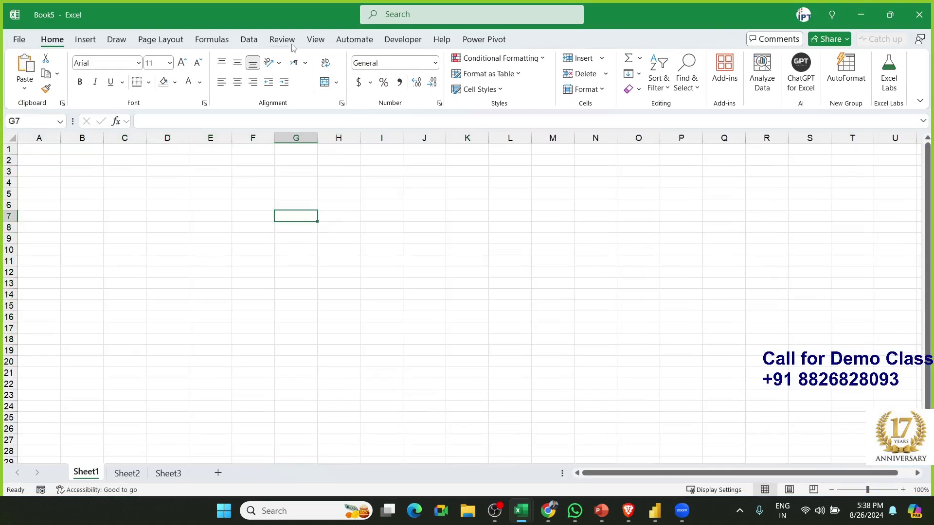
{"action": "left_click", "coordinate": [249, 39]}
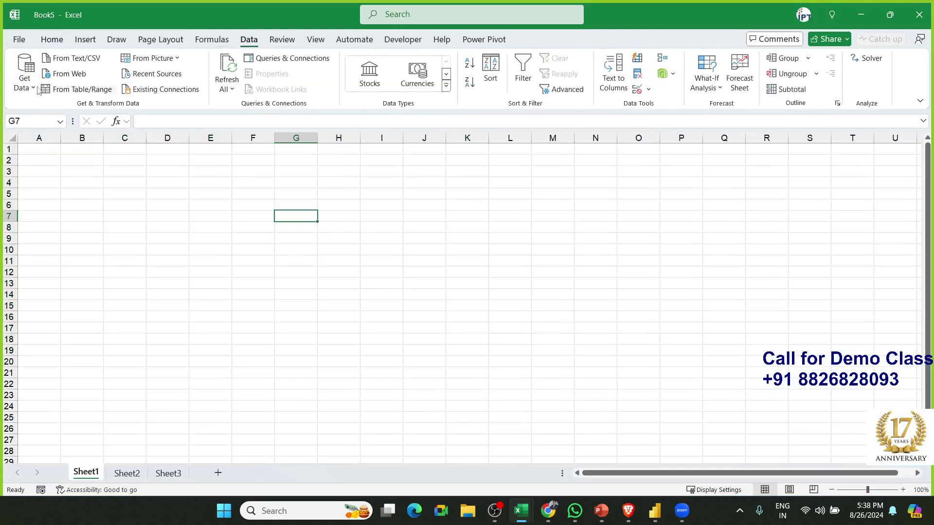
{"action": "left_click", "coordinate": [25, 73]}
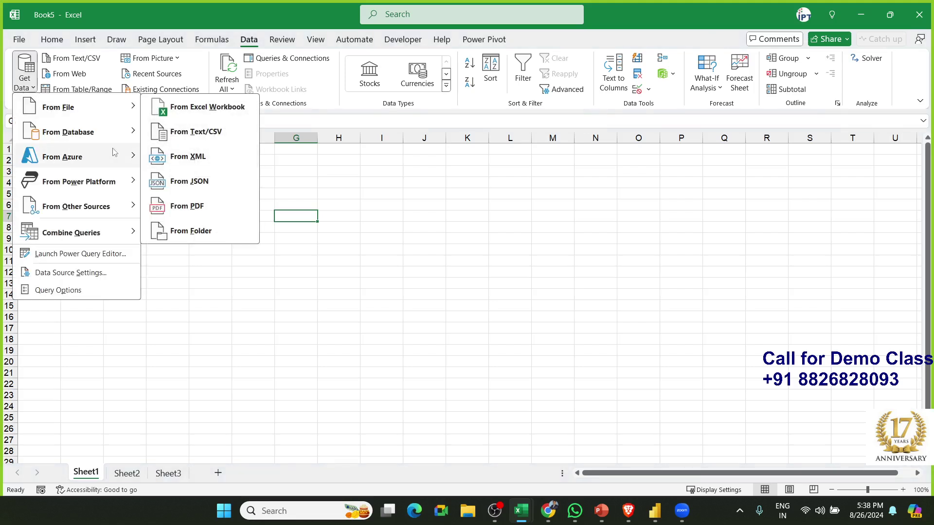
{"action": "mouse_move", "coordinate": [148, 138]}
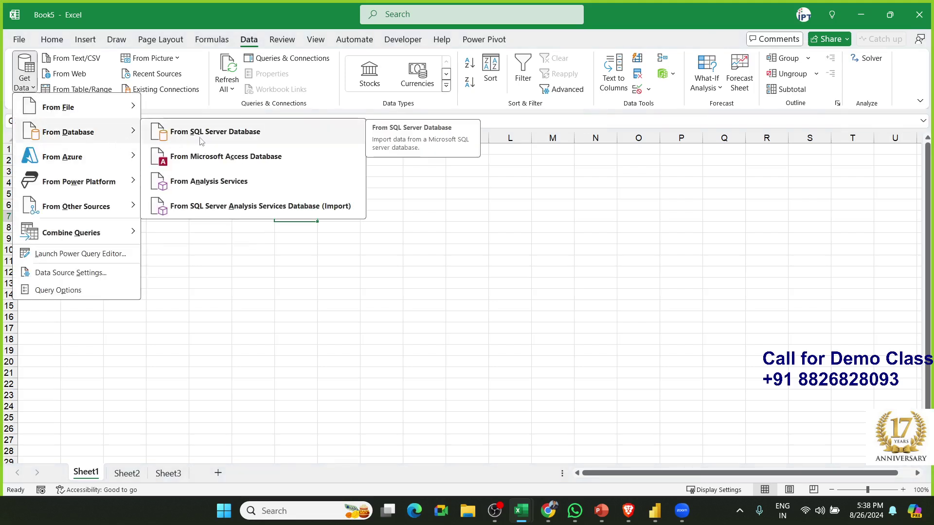
{"action": "left_click", "coordinate": [199, 155]}
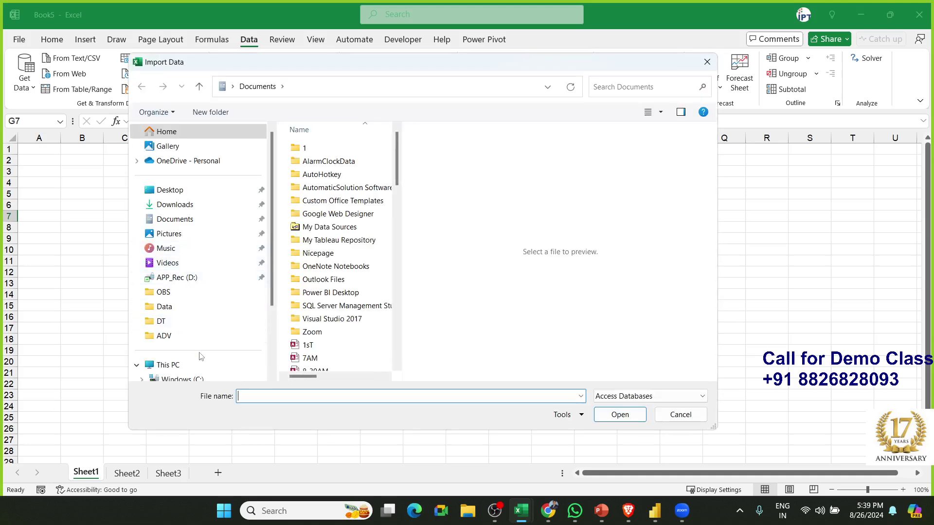
- Choose Database40 from the Documents folder as the Access database and import it
{"action": "scroll", "coordinate": [396, 170], "scroll_direction": "down", "scroll_amount": 2}
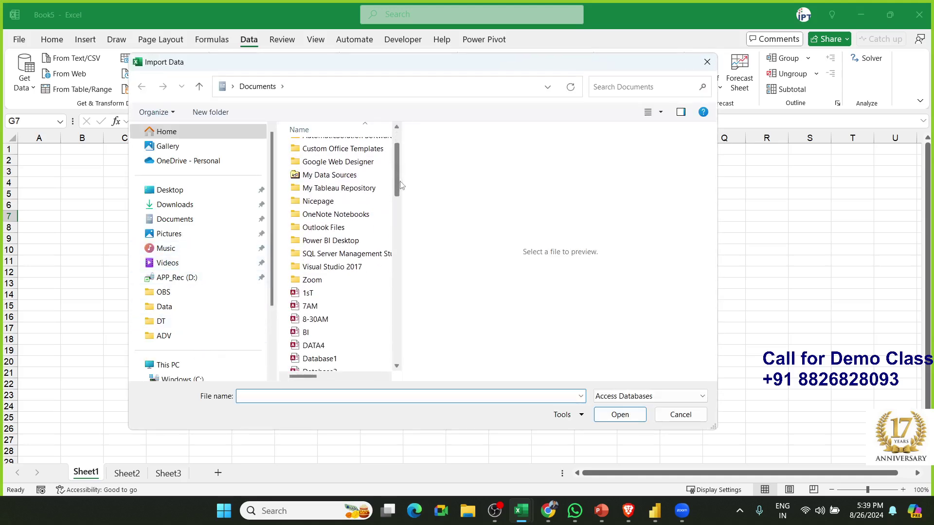
{"action": "left_click", "coordinate": [185, 311]}
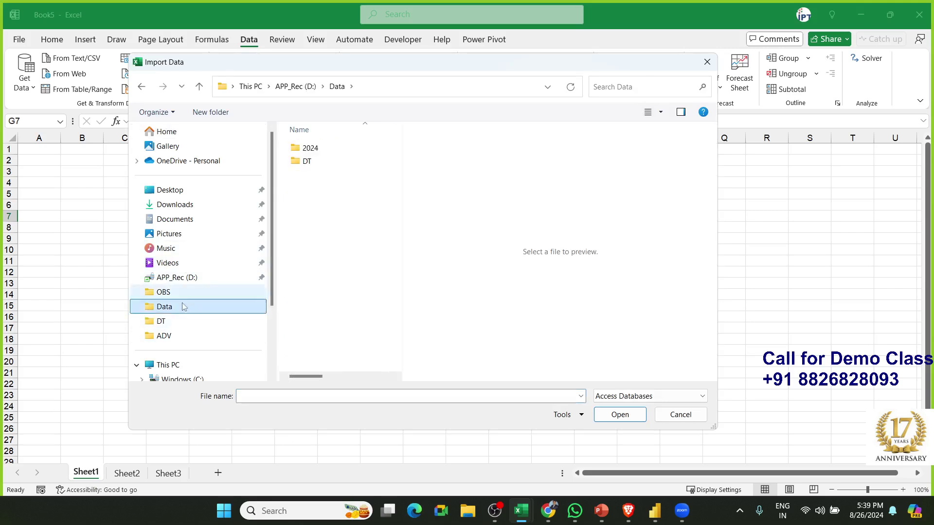
{"action": "left_click", "coordinate": [184, 280]}
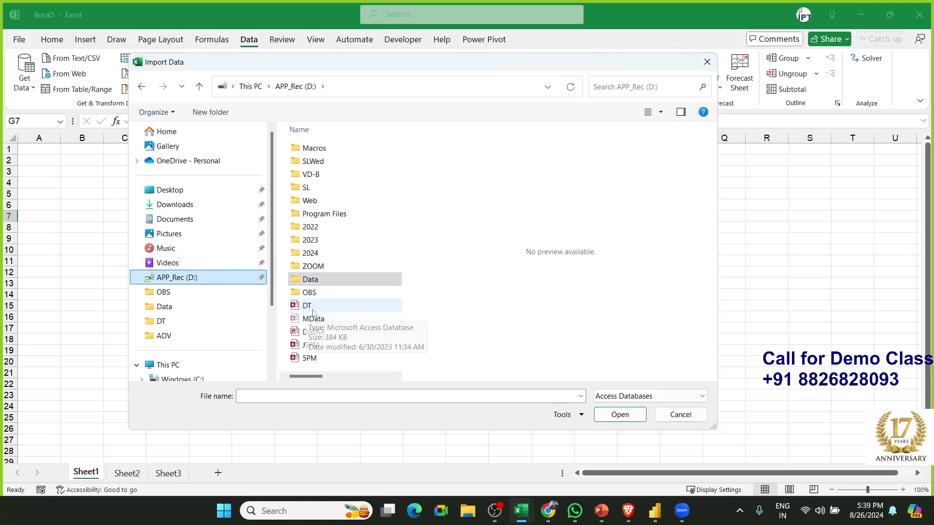
{"action": "left_click", "coordinate": [328, 357]}
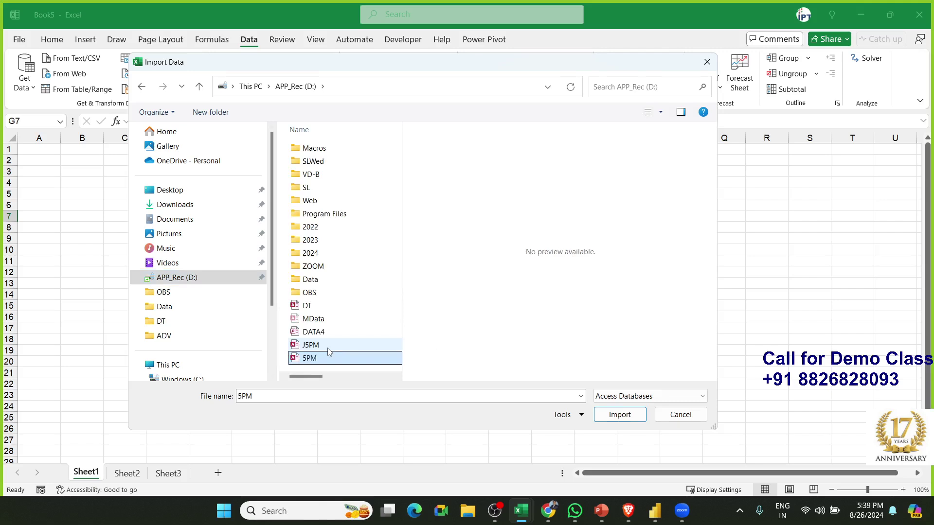
{"action": "left_click", "coordinate": [185, 205]}
{"action": "left_click", "coordinate": [182, 219]}
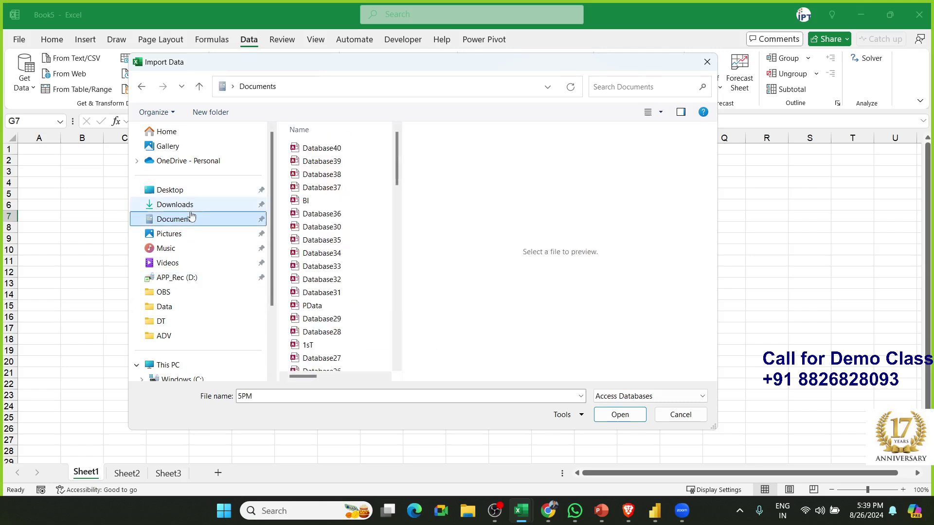
{"action": "left_click", "coordinate": [342, 148]}
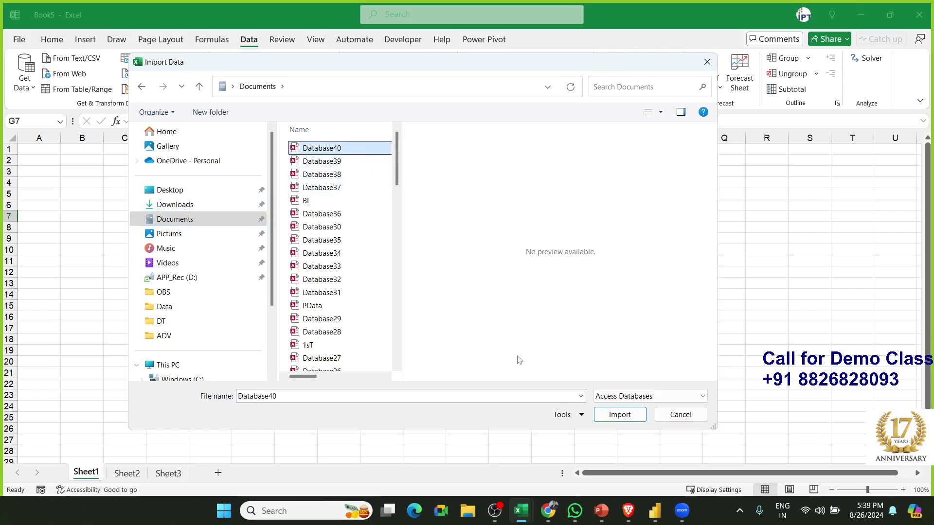
{"action": "left_click", "coordinate": [623, 417]}
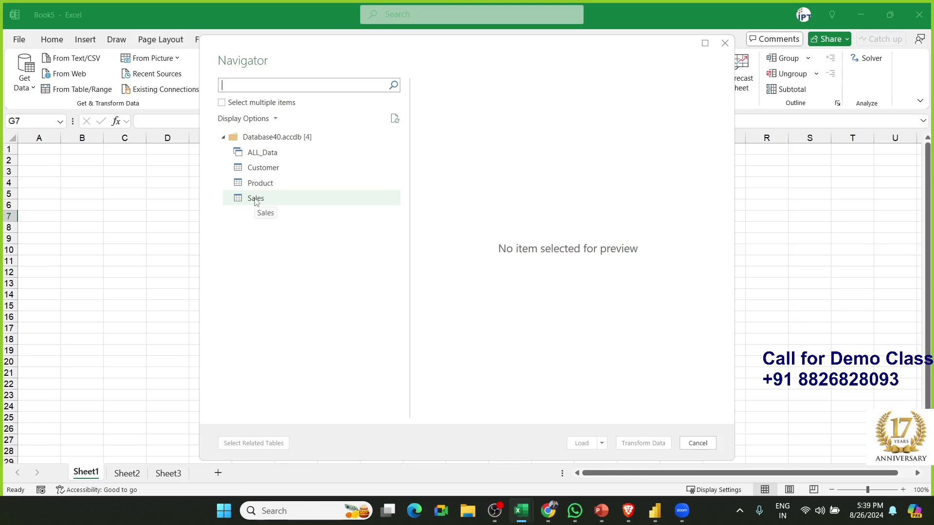
- Load the ALL_Data query from Database40 into a worksheet and dismiss the list of queries and connections
{"action": "left_click", "coordinate": [259, 153]}
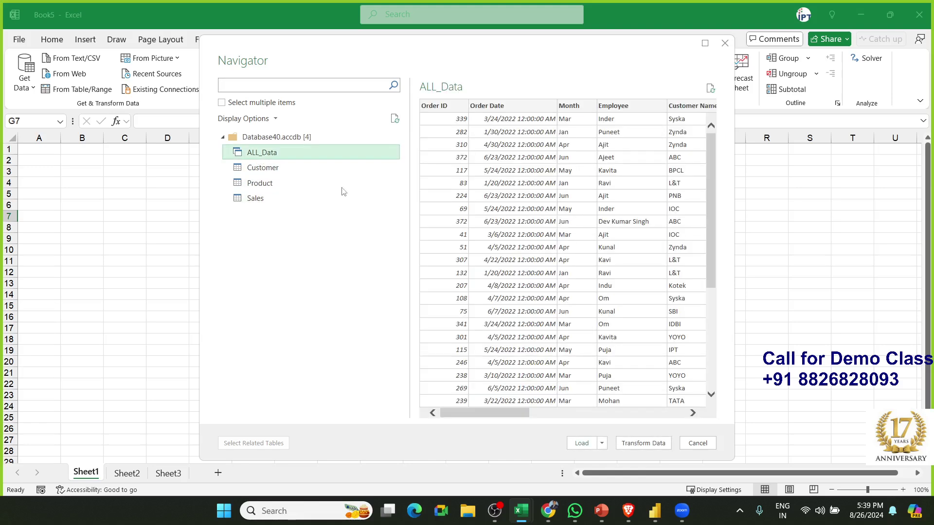
{"action": "left_click", "coordinate": [581, 443]}
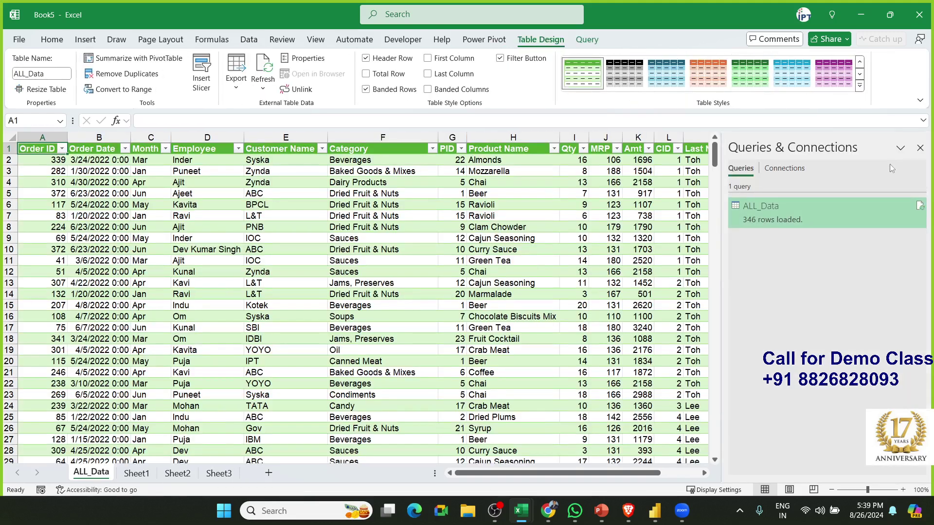
{"action": "left_click", "coordinate": [919, 148]}
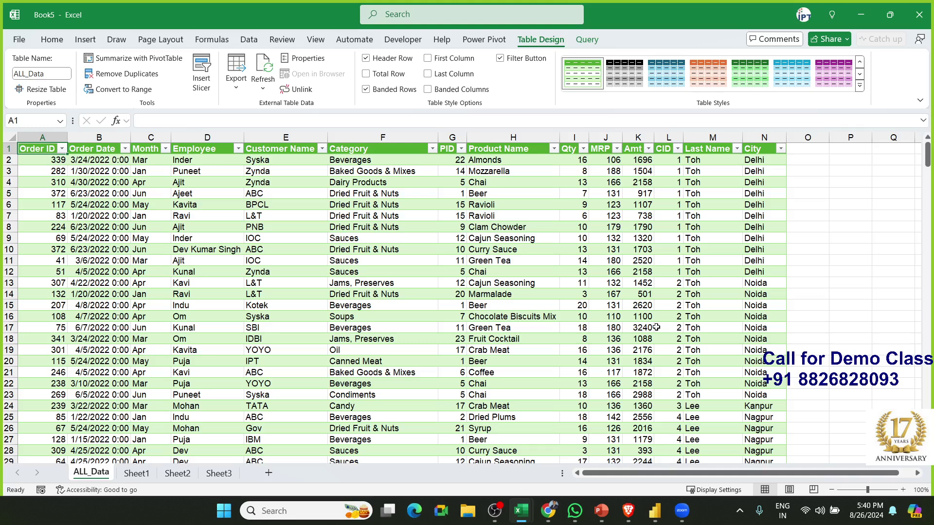
- Close the workbook, saving it as Book5.xlsm in the OneDrive Documents folder
{"action": "mouse_move", "coordinate": [656, 513]}
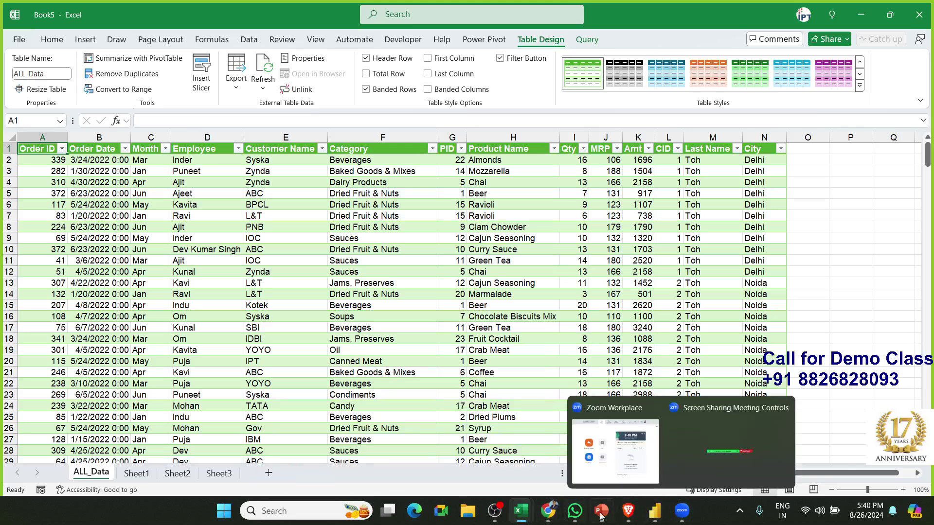
{"action": "left_click", "coordinate": [919, 14]}
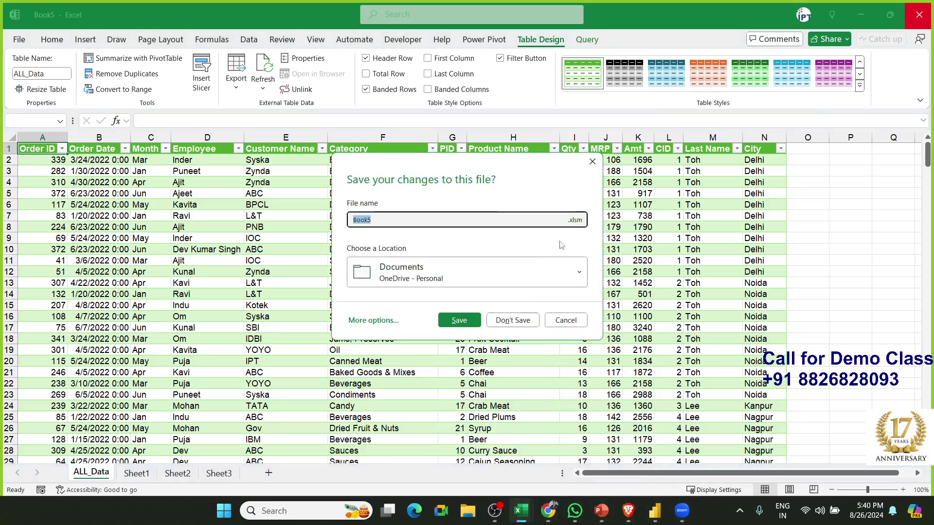
{"action": "left_click", "coordinate": [479, 321]}
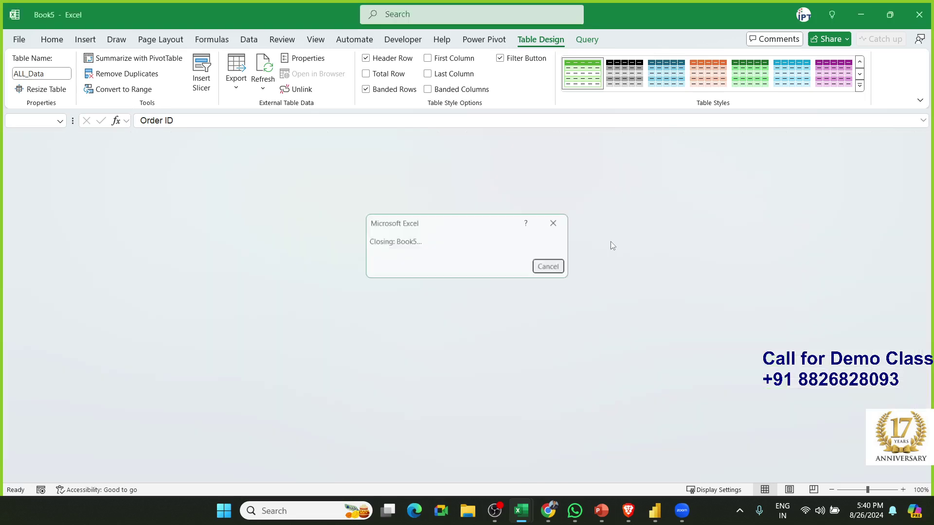
{"action": "key", "text": "super"}
{"action": "type", "text": "ac"}
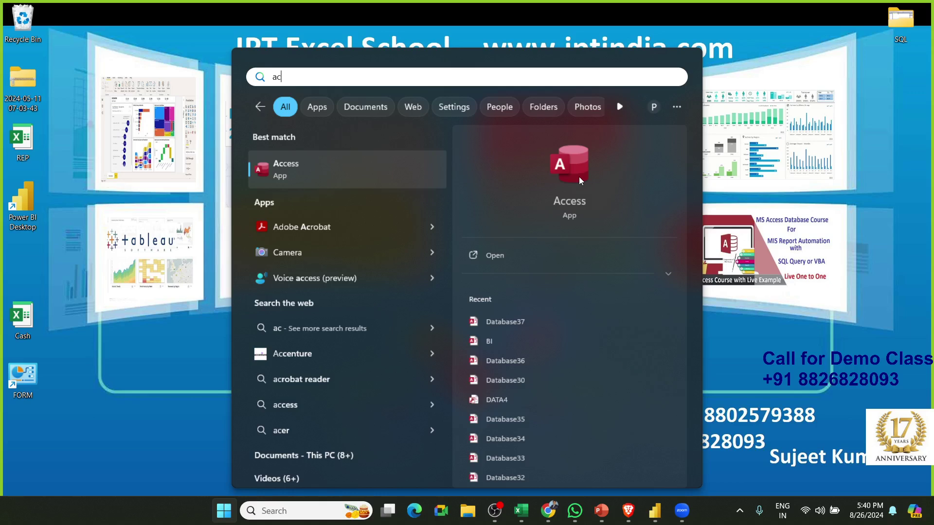
{"action": "key", "text": "Escape"}
- Launch Excel in a maximized window and create a new blank workbook
{"action": "key", "text": "super"}
{"action": "type", "text": "ex"}
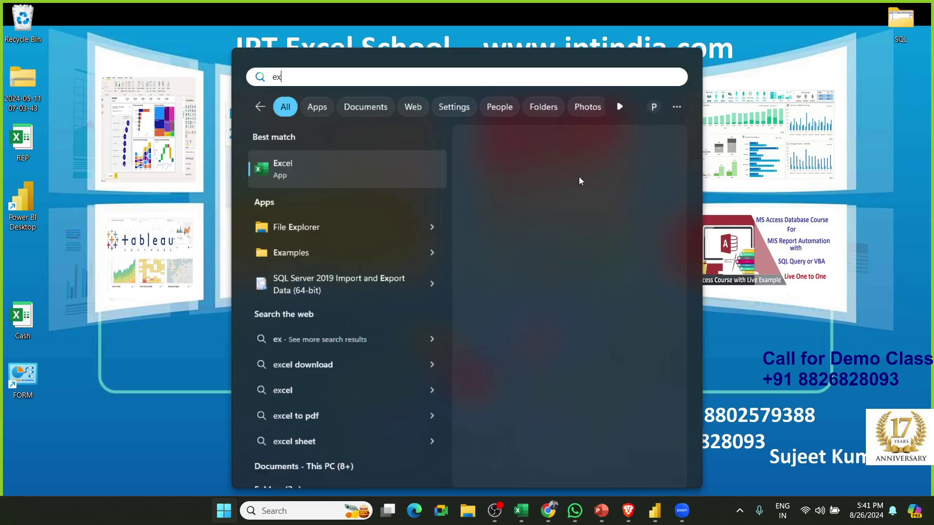
{"action": "left_click", "coordinate": [573, 182]}
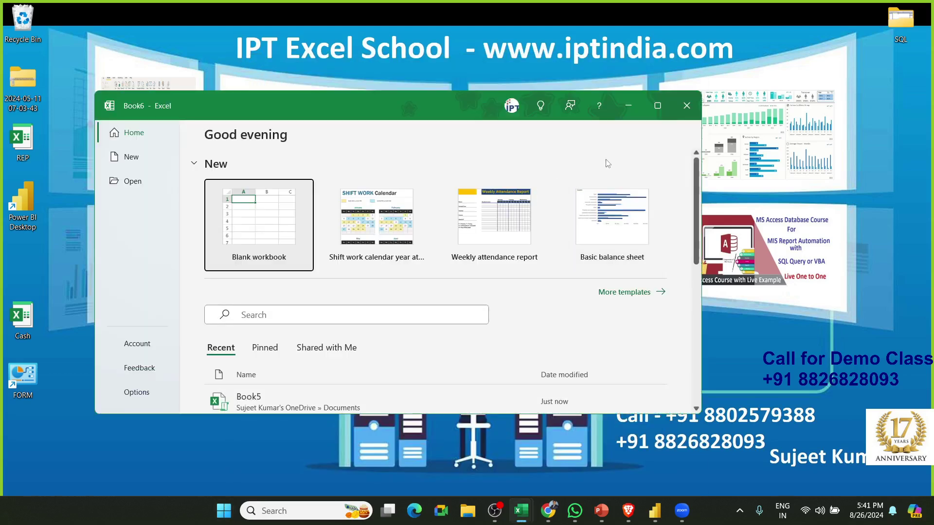
{"action": "left_click", "coordinate": [657, 106]}
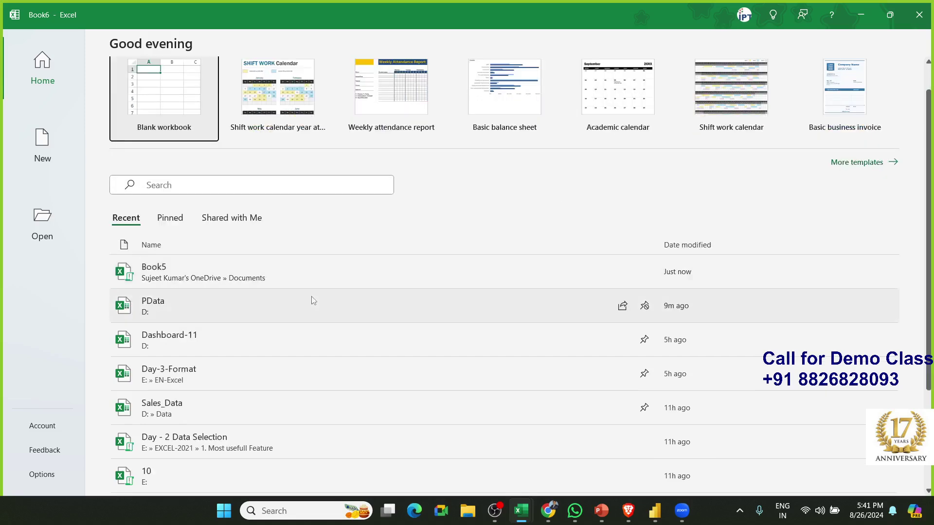
{"action": "left_click", "coordinate": [171, 151]}
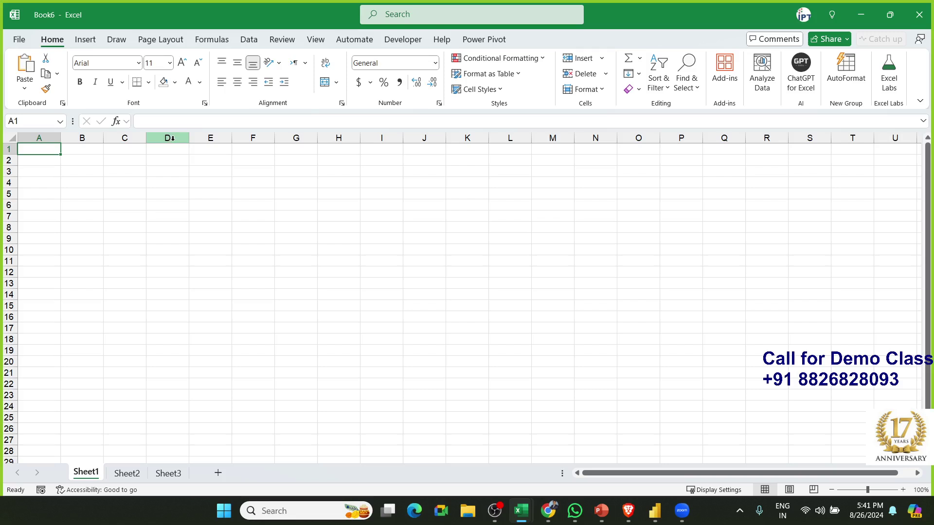
{"action": "left_click", "coordinate": [200, 183]}
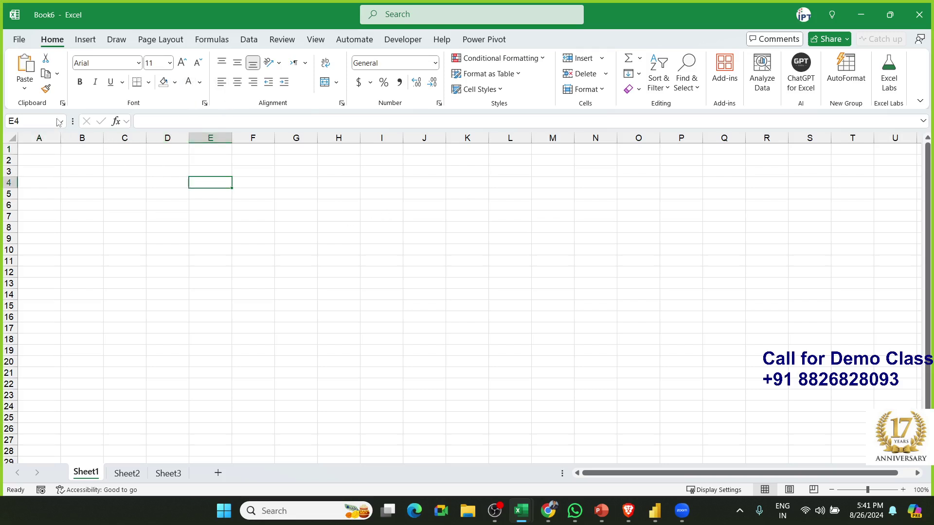
{"action": "left_click", "coordinate": [83, 163]}
{"action": "left_click", "coordinate": [54, 149]}
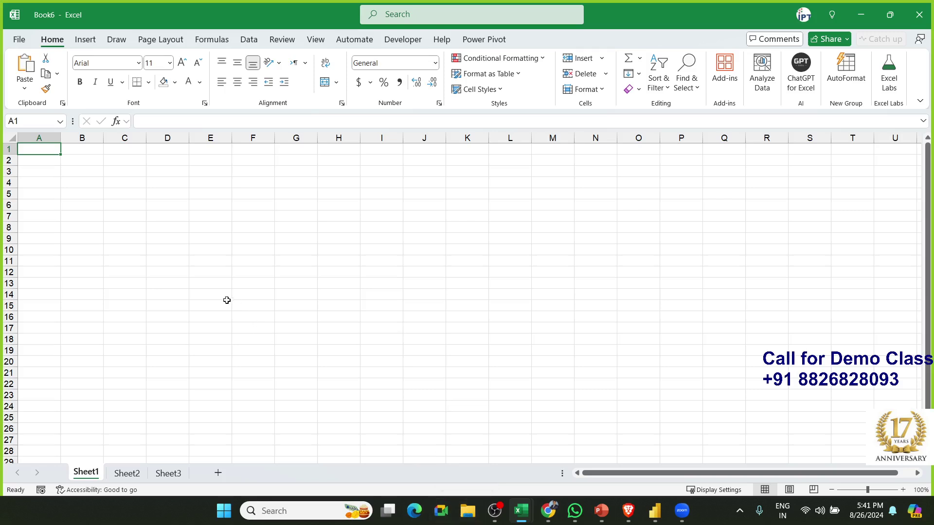
{"action": "left_click", "coordinate": [85, 40]}
{"action": "left_click", "coordinate": [35, 88]}
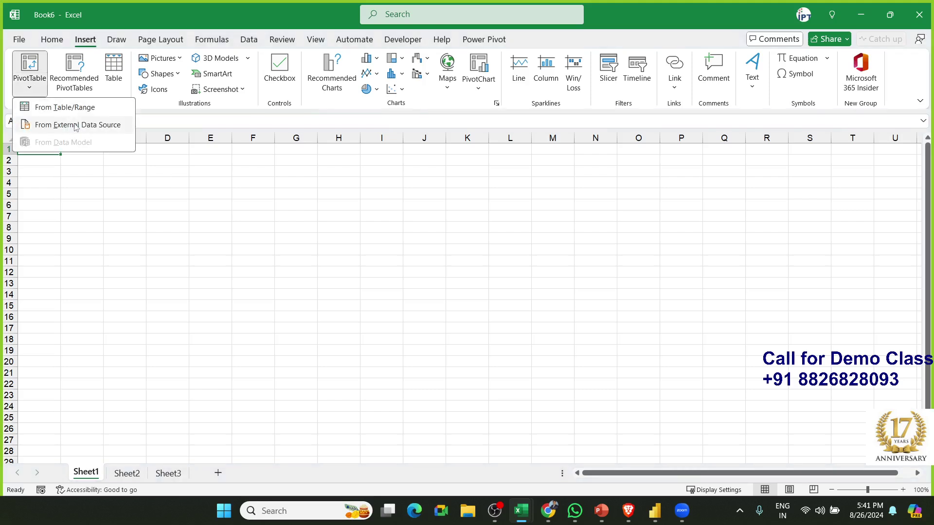
{"action": "left_click", "coordinate": [45, 92]}
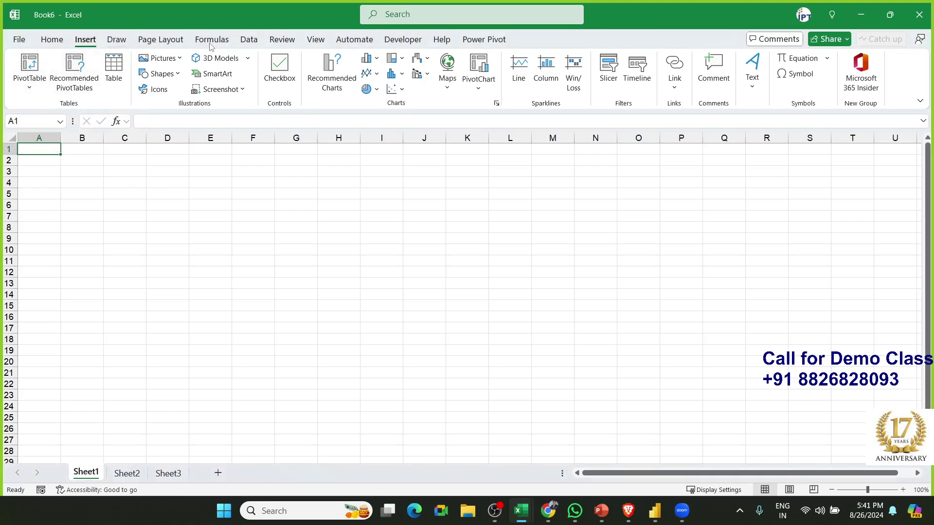
- Start importing data from an Excel workbook file into the blank workbook
{"action": "key", "text": "alt+a"}
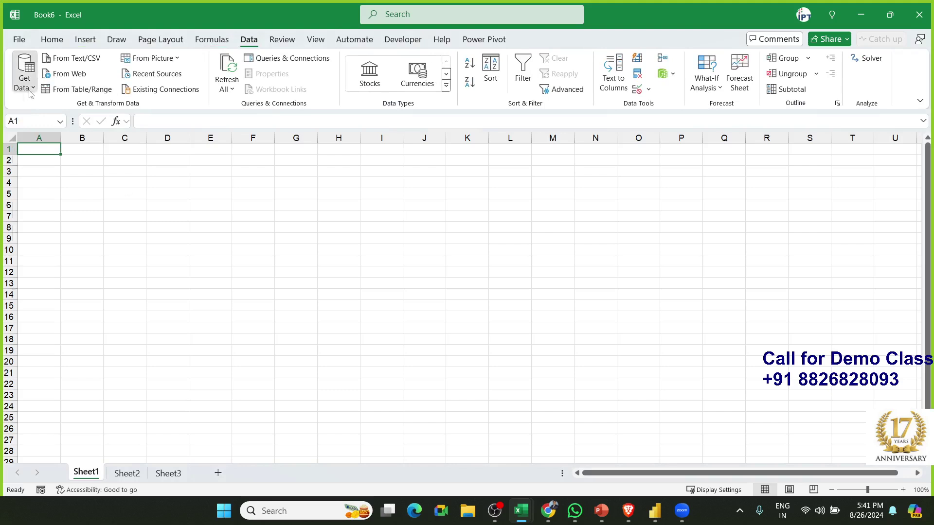
{"action": "left_click", "coordinate": [25, 73]}
{"action": "mouse_move", "coordinate": [58, 107]}
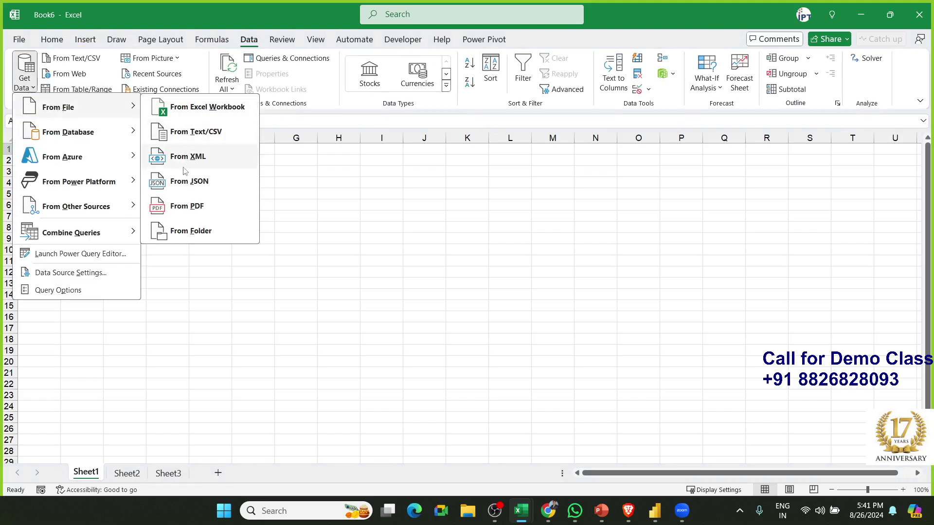
{"action": "left_click", "coordinate": [194, 109]}
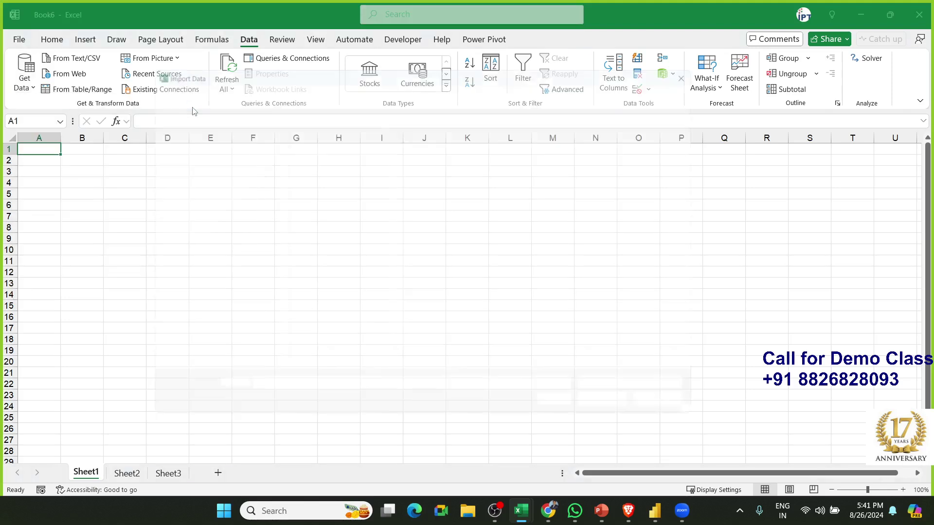
- Find the Sales workbook in the Documents folder, preview its contents and open it as its own workbook
{"action": "left_click", "coordinate": [307, 346]}
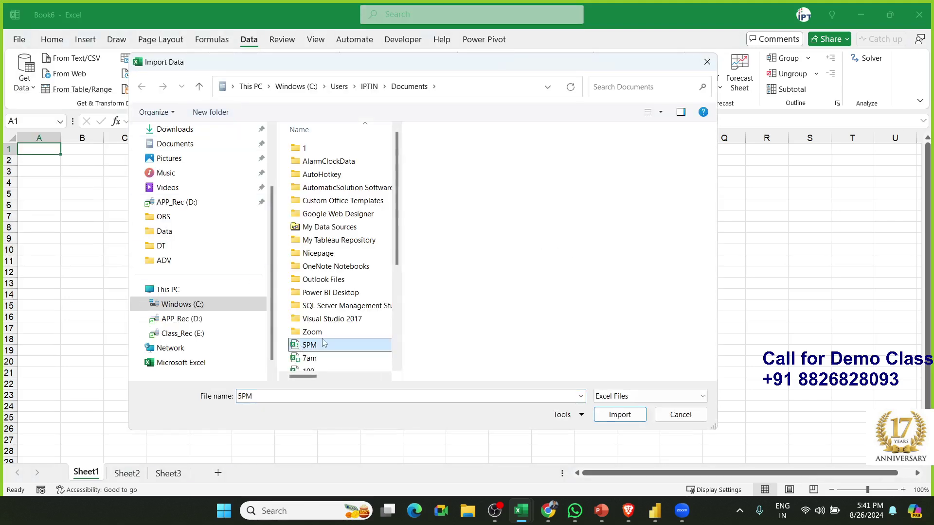
{"action": "scroll", "coordinate": [308, 291], "scroll_direction": "down", "scroll_amount": 4}
{"action": "left_click", "coordinate": [310, 207]}
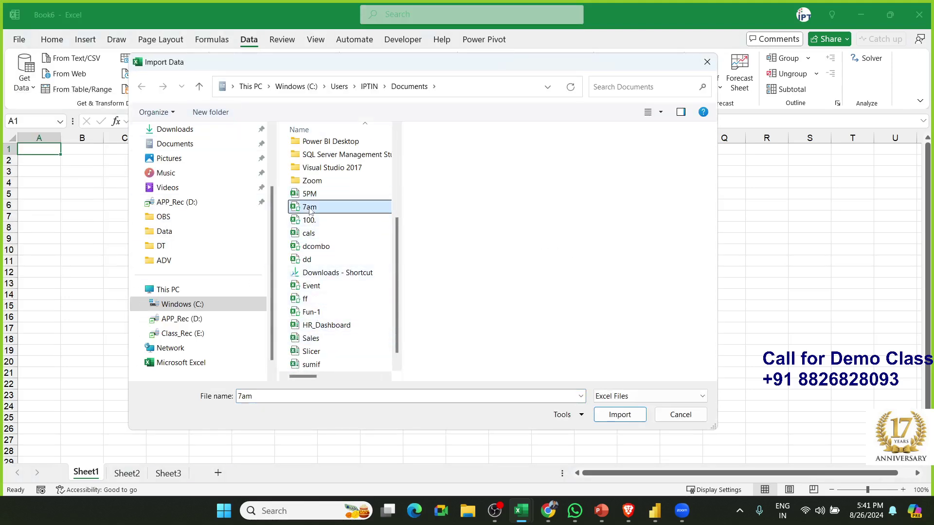
{"action": "left_click", "coordinate": [309, 233]}
{"action": "left_click", "coordinate": [311, 311]}
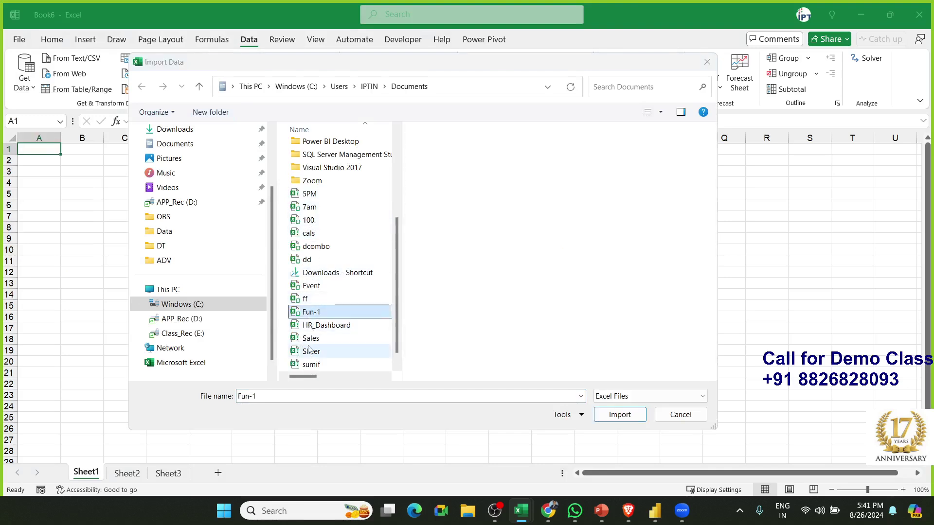
{"action": "left_click", "coordinate": [310, 338]}
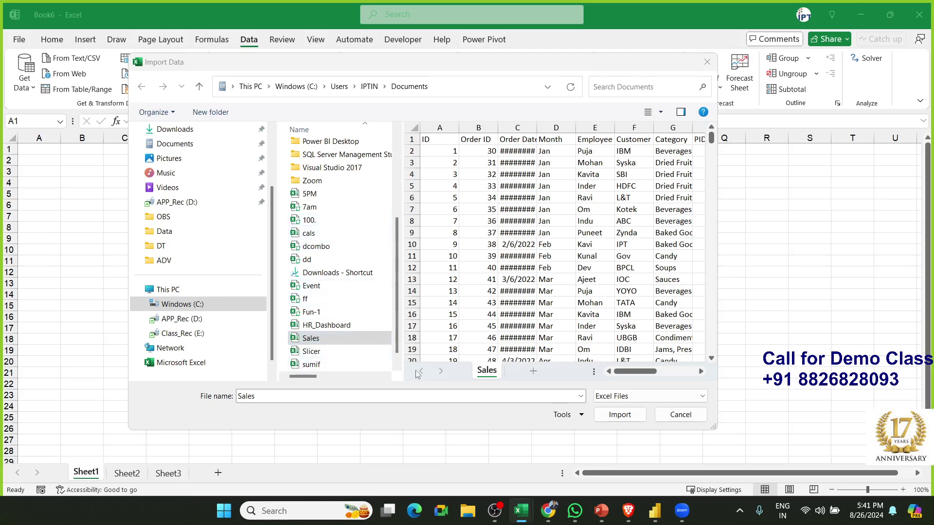
{"action": "double_click", "coordinate": [337, 339]}
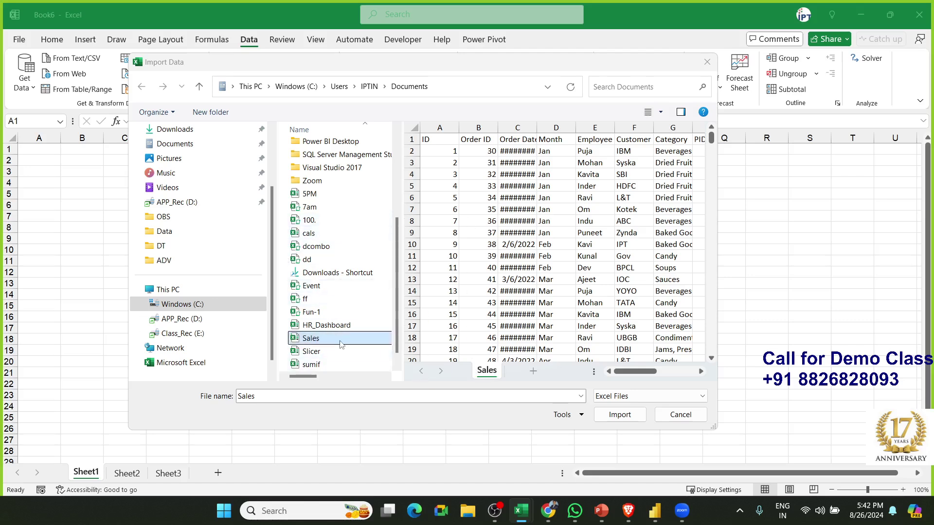
{"action": "right_click", "coordinate": [336, 339]}
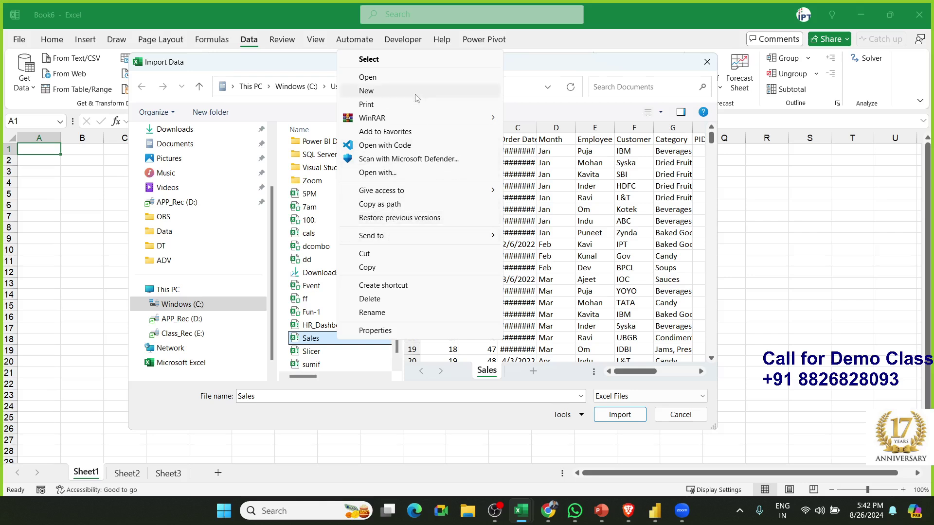
{"action": "left_click", "coordinate": [369, 77]}
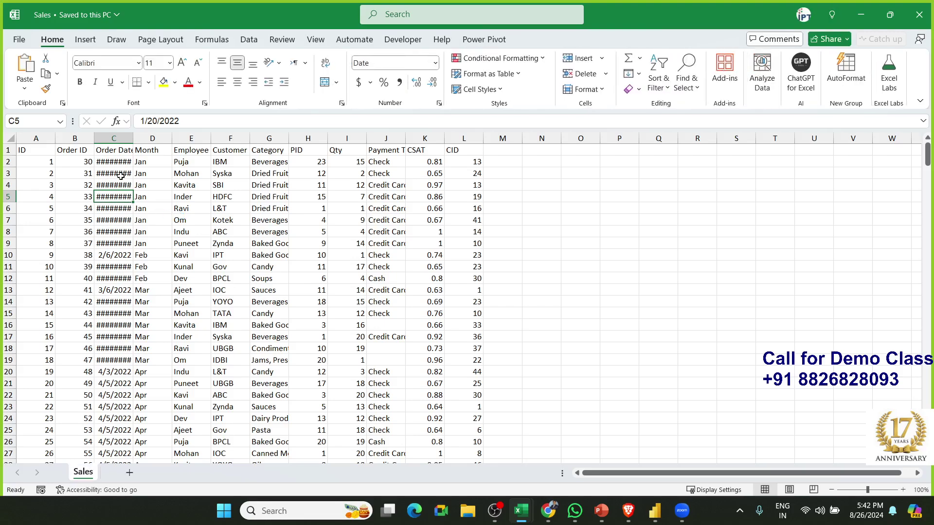
- Check how far the Order Date column extends on the Sales sheet and return to its header
{"action": "left_click", "coordinate": [120, 175]}
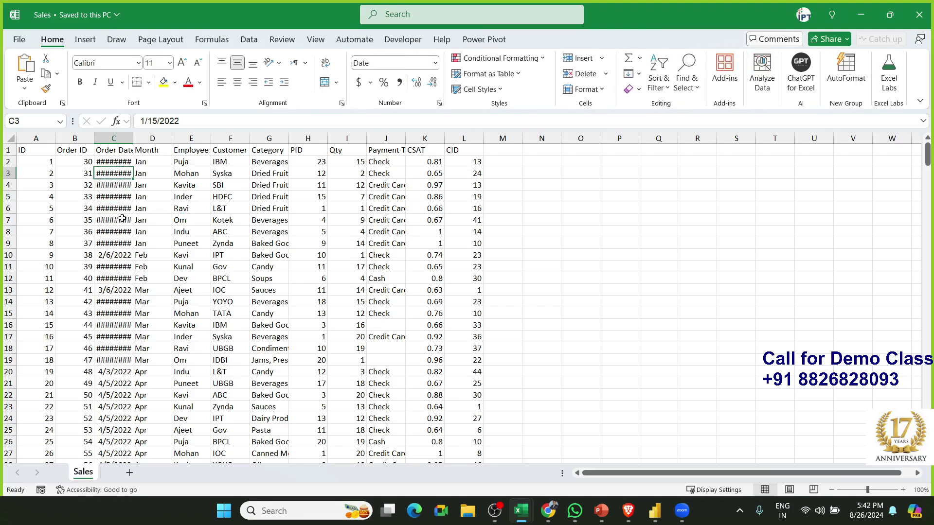
{"action": "key", "text": "ctrl+Down"}
{"action": "key", "text": "Down"}
{"action": "key", "text": "ctrl+Up"}
{"action": "key", "text": "ctrl+Up"}
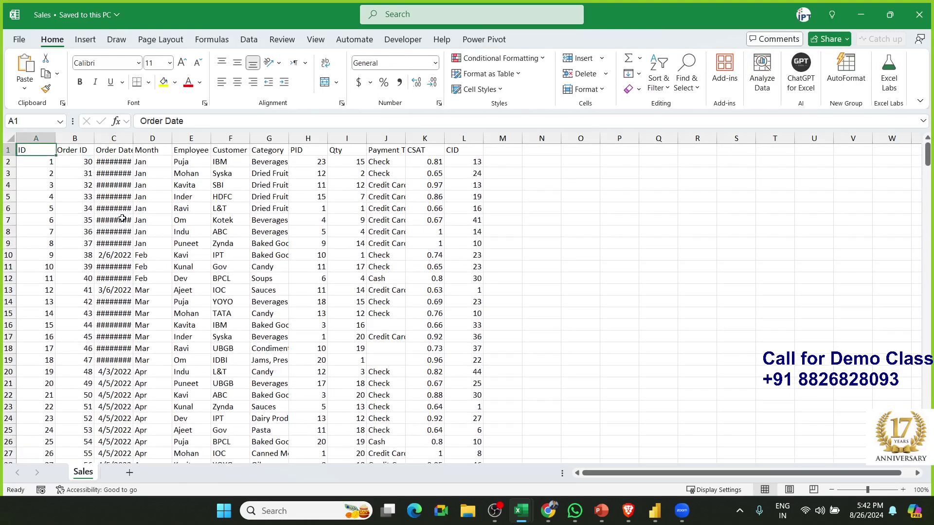
- Select the entire Sales data range from the ID header through the last CID row and copy it
{"action": "key", "text": "ctrl+Left"}
{"action": "key", "text": "ctrl+shift+Right"}
{"action": "key", "text": "ctrl+shift+Down"}
{"action": "key", "text": "ctrl+c"}
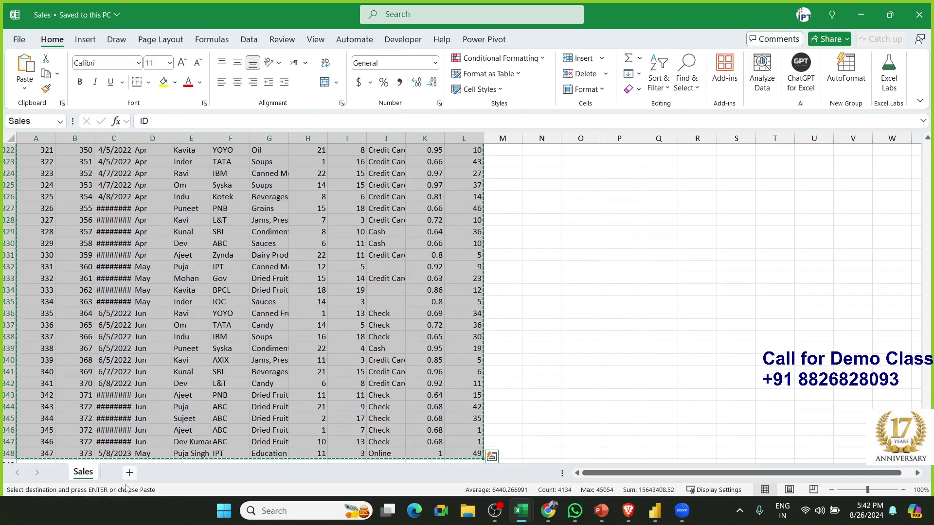
- Add a new worksheet to the Sales workbook, paste the copied sales data at A1 and check its extent
{"action": "key", "text": "shift+F11"}
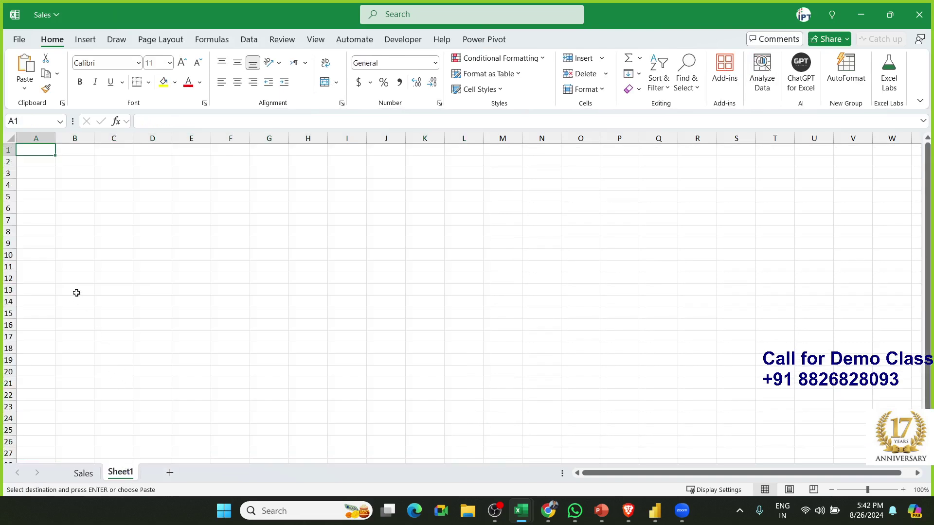
{"action": "key", "text": "ctrl+v"}
{"action": "key", "text": "ctrl+Down"}
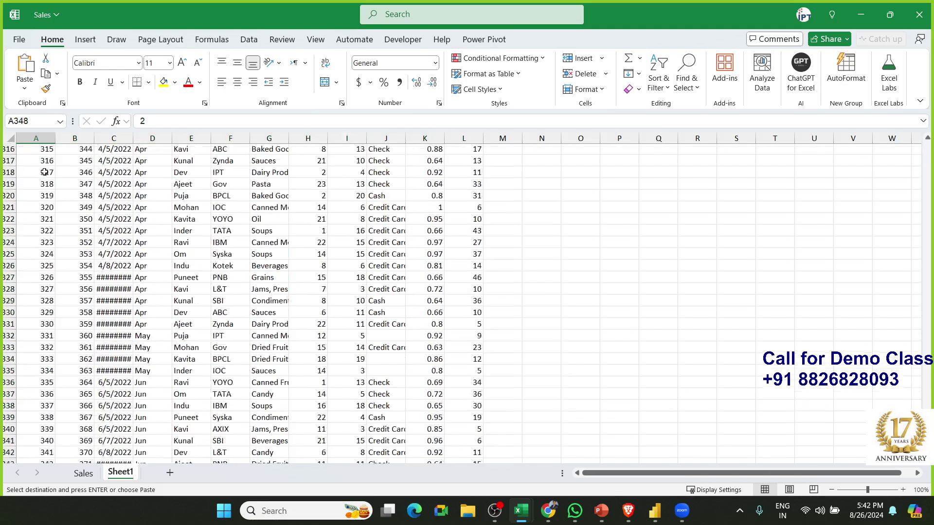
{"action": "key", "text": "ctrl+Up"}
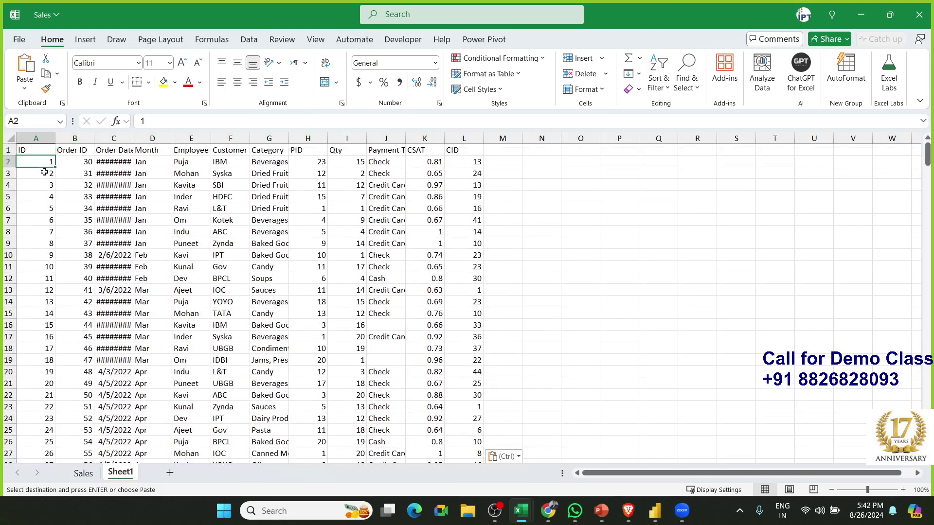
- Renumber the ID column on Sheet1 starting with 348 and 349, filling the series down to the last data row
{"action": "type", "text": "348"}
{"action": "key", "text": "Return"}
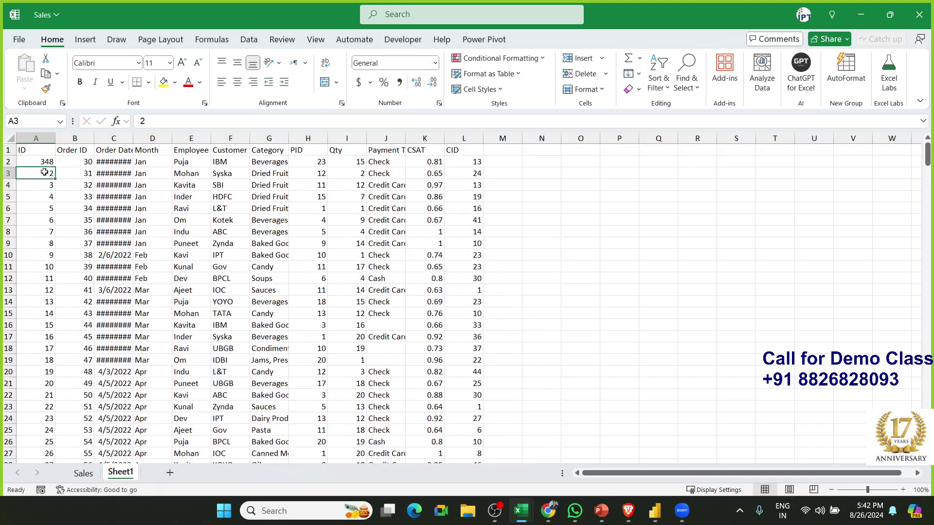
{"action": "type", "text": "349"}
{"action": "key", "text": "Return"}
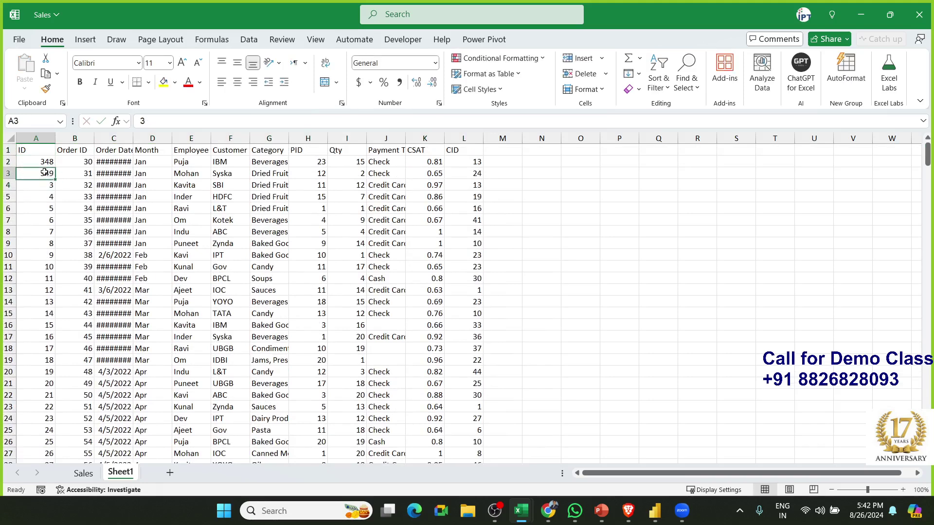
{"action": "key", "text": "Up"}
{"action": "key", "text": "Up"}
{"action": "left_click_drag", "start_coordinate": [55, 167], "coordinate": [52, 174]}
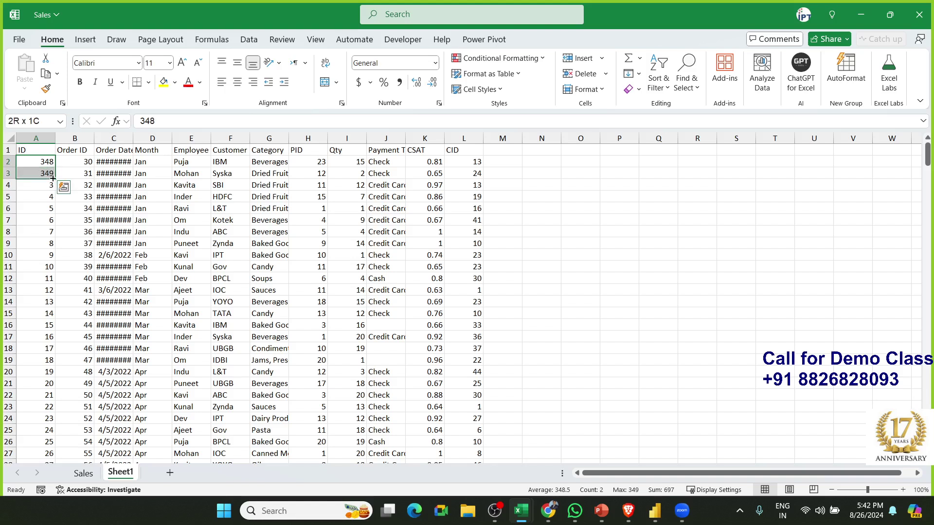
{"action": "double_click", "coordinate": [53, 178]}
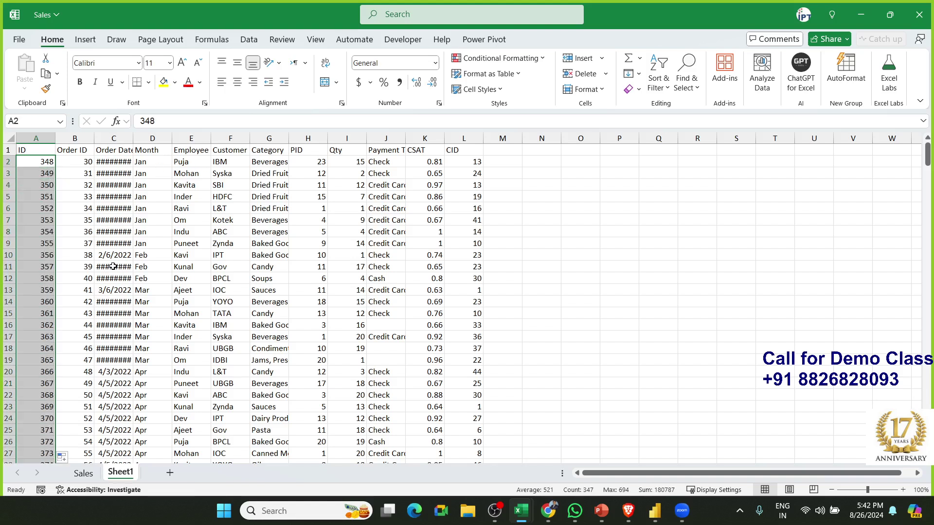
- Save the Sales workbook, look at its Sales and Sheet1 sheets, and close it
{"action": "left_click", "coordinate": [113, 266]}
{"action": "key", "text": "ctrl+s"}
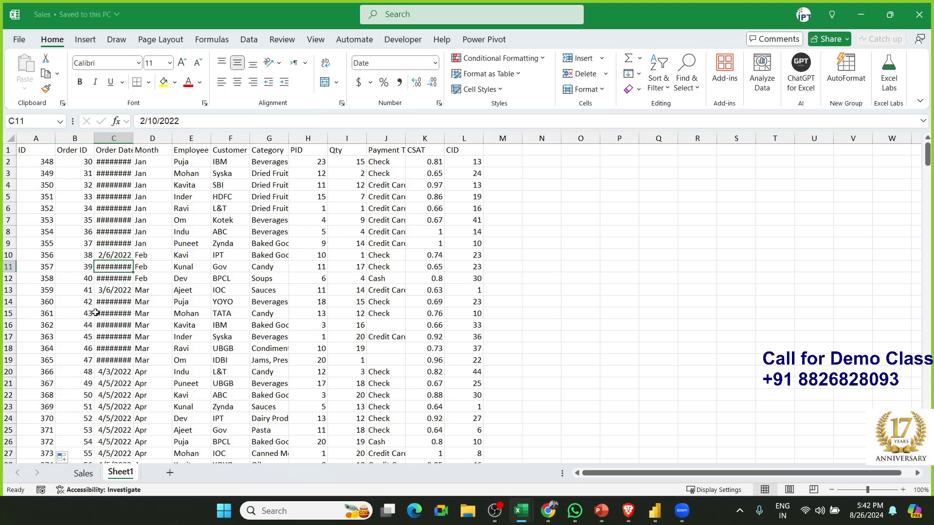
{"action": "left_click", "coordinate": [92, 474]}
{"action": "left_click", "coordinate": [116, 473]}
{"action": "left_click", "coordinate": [922, 25]}
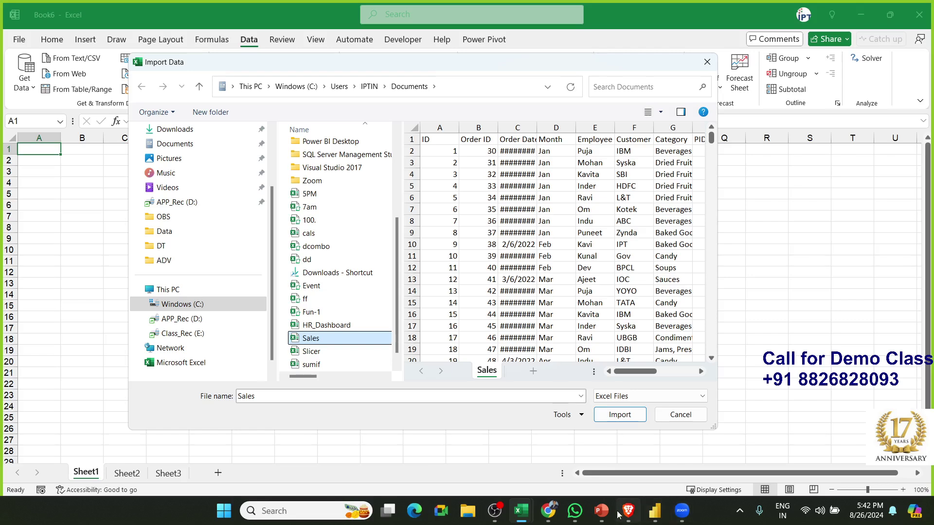
- Import the Sales workbook and choose both the Sales and Sheet1 sheets using multiple-item selection
{"action": "mouse_move", "coordinate": [628, 510]}
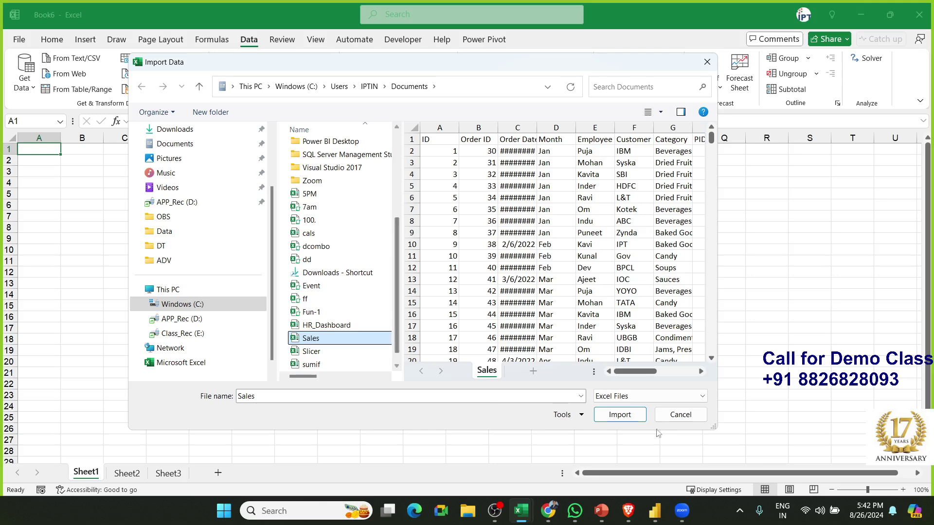
{"action": "left_click", "coordinate": [624, 416]}
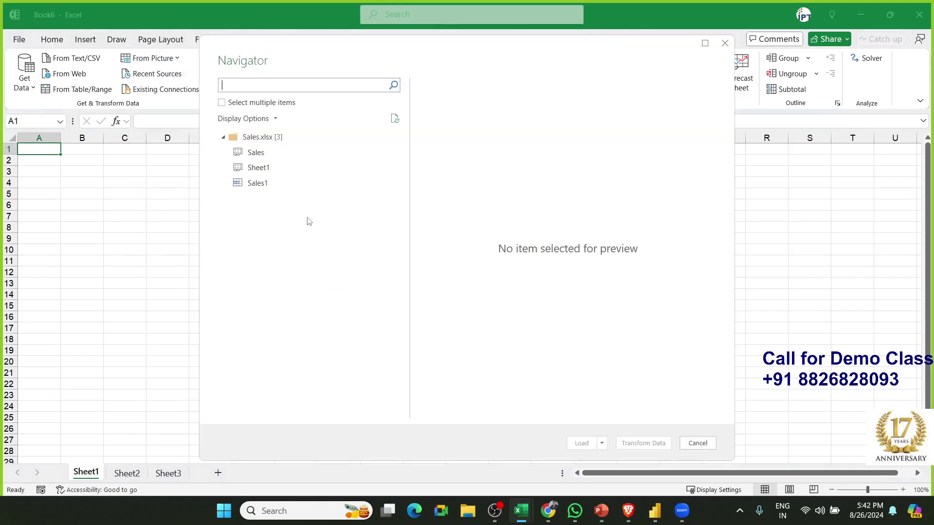
{"action": "left_click", "coordinate": [226, 103]}
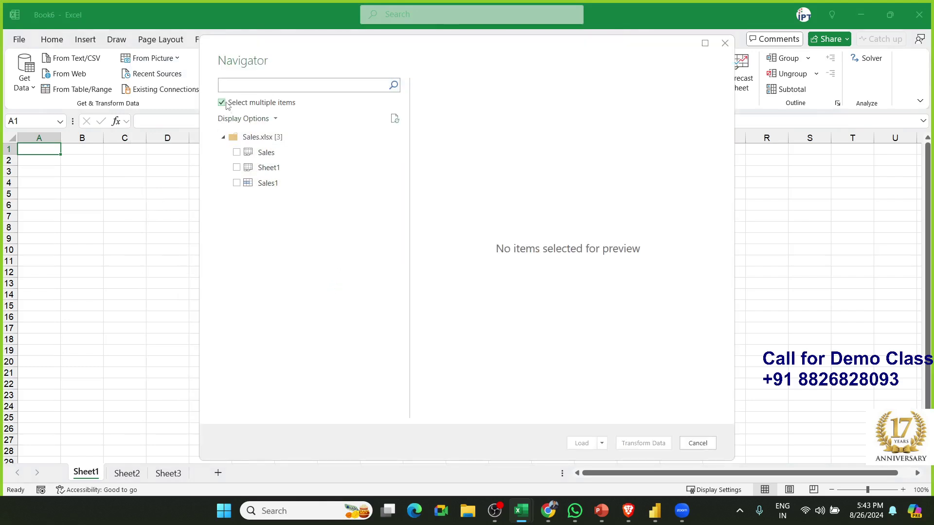
{"action": "left_click", "coordinate": [268, 168]}
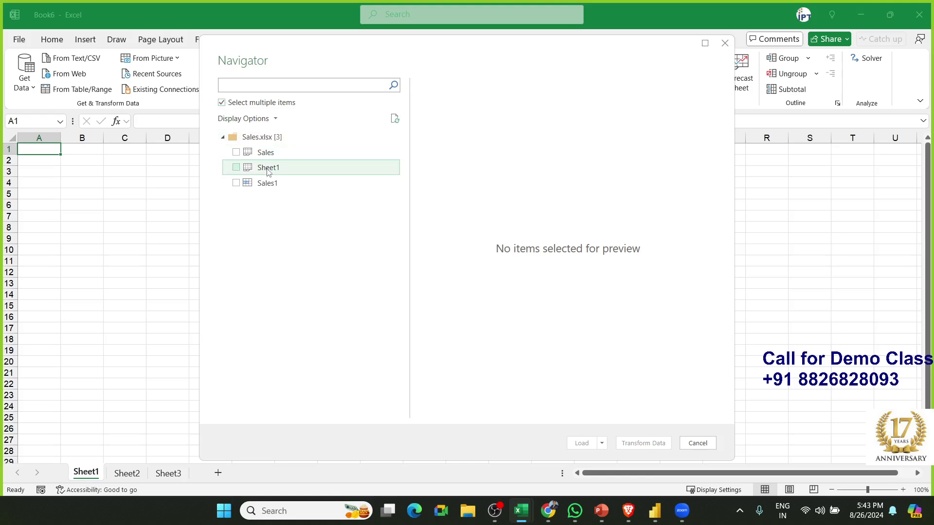
{"action": "left_click", "coordinate": [236, 167]}
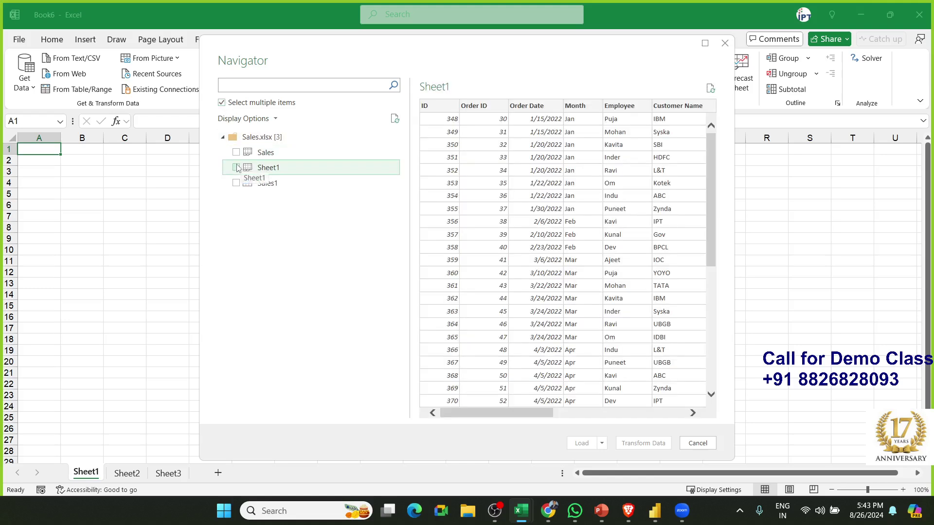
{"action": "left_click", "coordinate": [236, 152]}
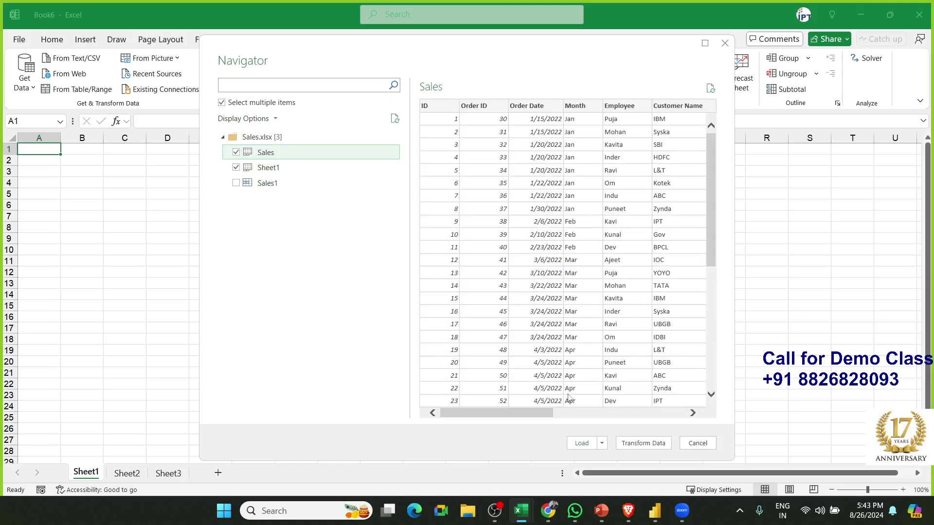
- Load both sheets as connection-only queries and add the data to the Data Model
{"action": "left_click", "coordinate": [603, 441]}
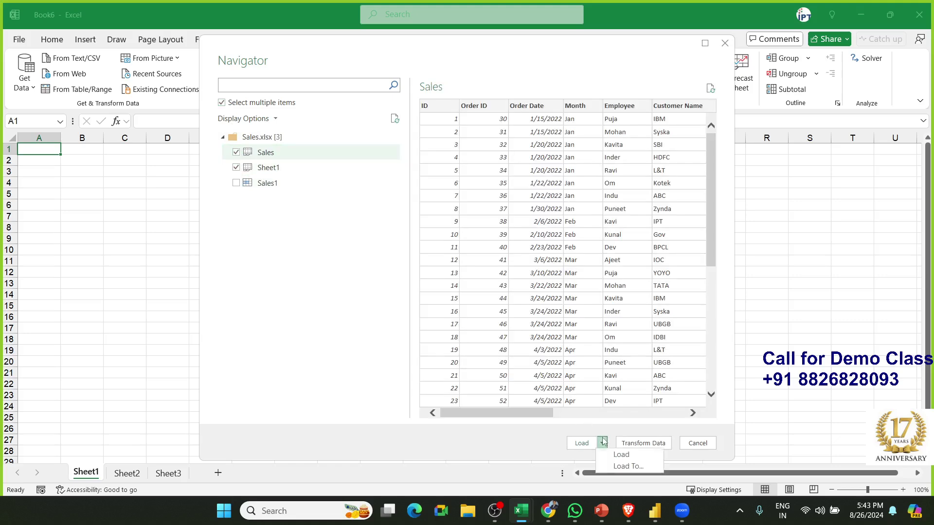
{"action": "left_click", "coordinate": [627, 465]}
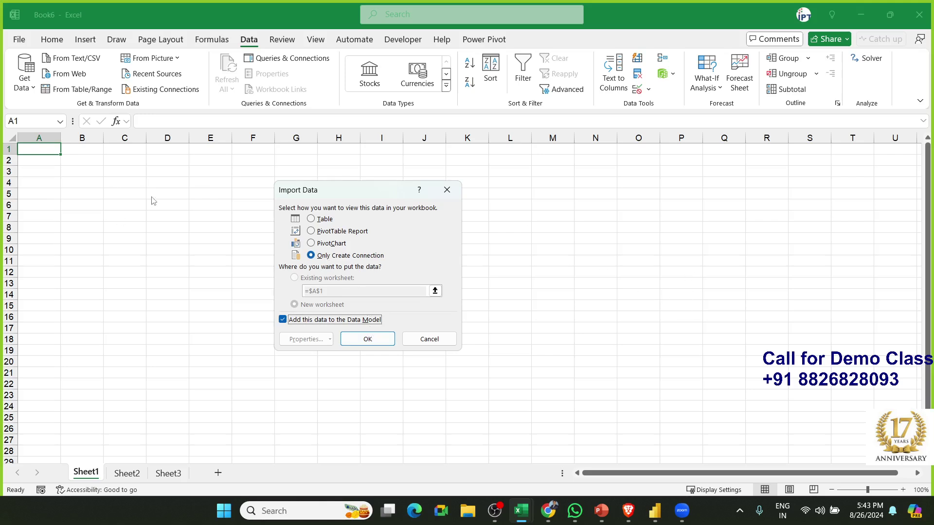
{"action": "left_click", "coordinate": [369, 340]}
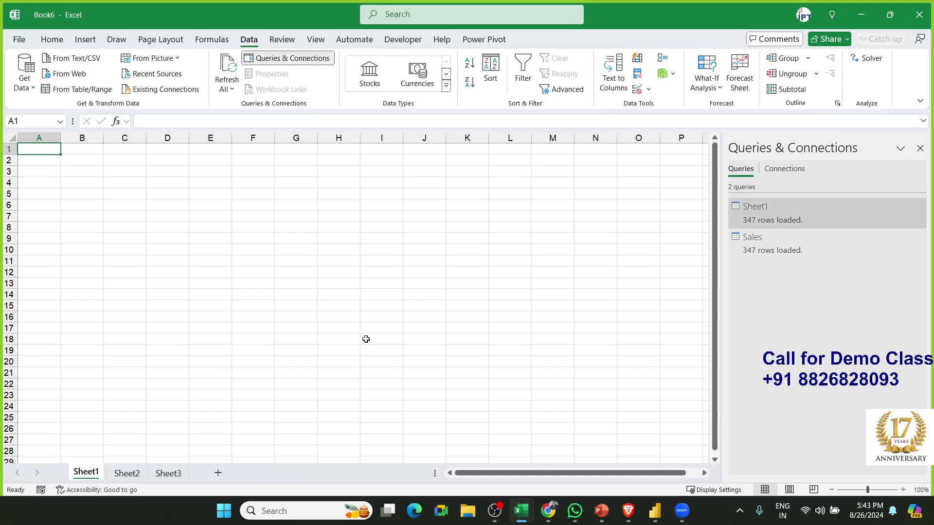
- Open the Sheet1 query for editing in Power Query and start appending queries as a new query
{"action": "mouse_move", "coordinate": [741, 222]}
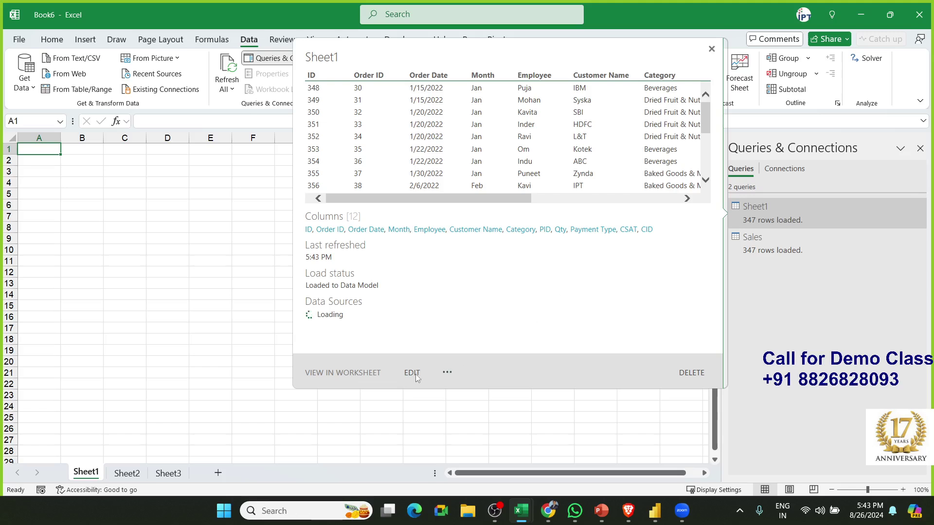
{"action": "left_click", "coordinate": [412, 373]}
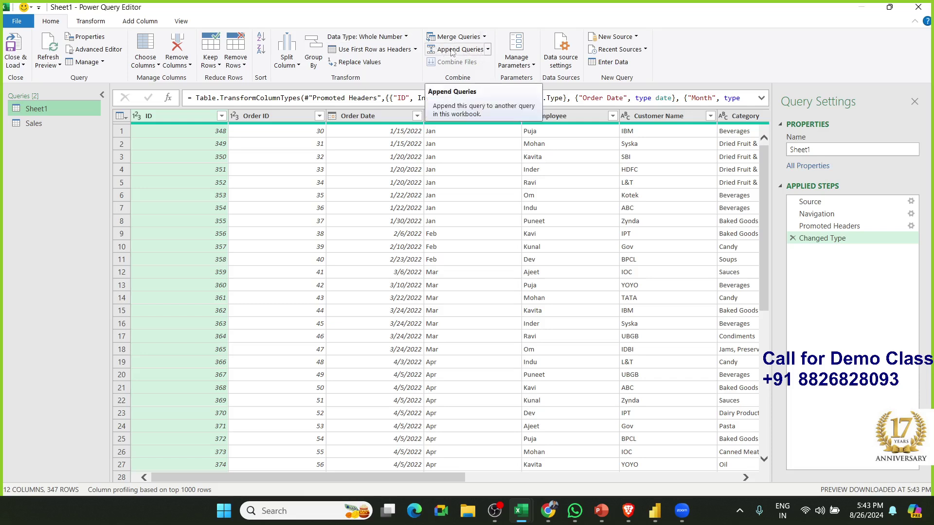
{"action": "left_click", "coordinate": [487, 50]}
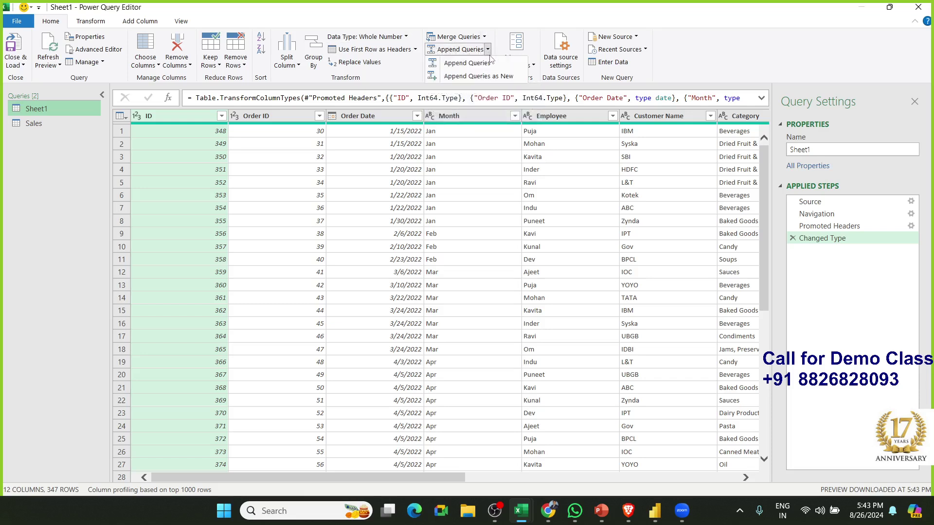
{"action": "left_click", "coordinate": [490, 78]}
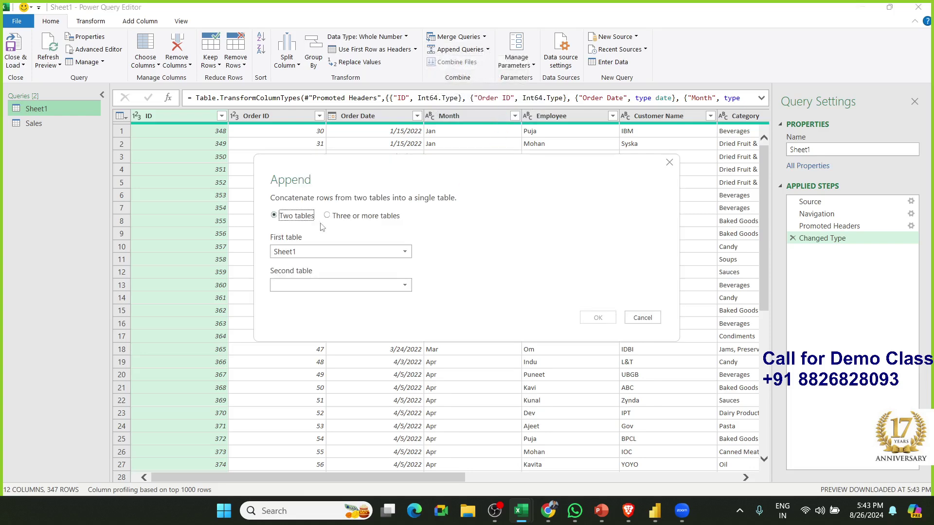
- Append Sales and Sheet1 using the three-or-more-tables option, with Sales ordered before Sheet1
{"action": "left_click", "coordinate": [351, 221]}
{"action": "left_click", "coordinate": [302, 266]}
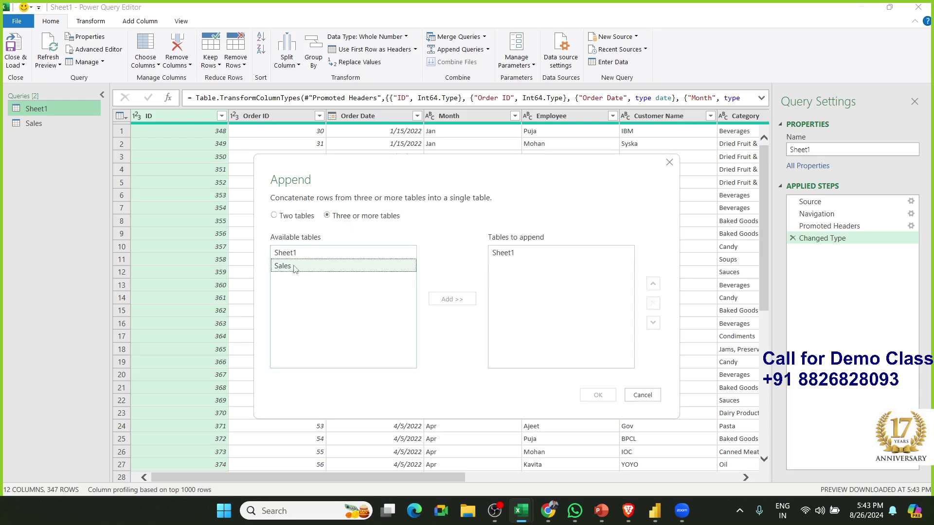
{"action": "left_click", "coordinate": [436, 299]}
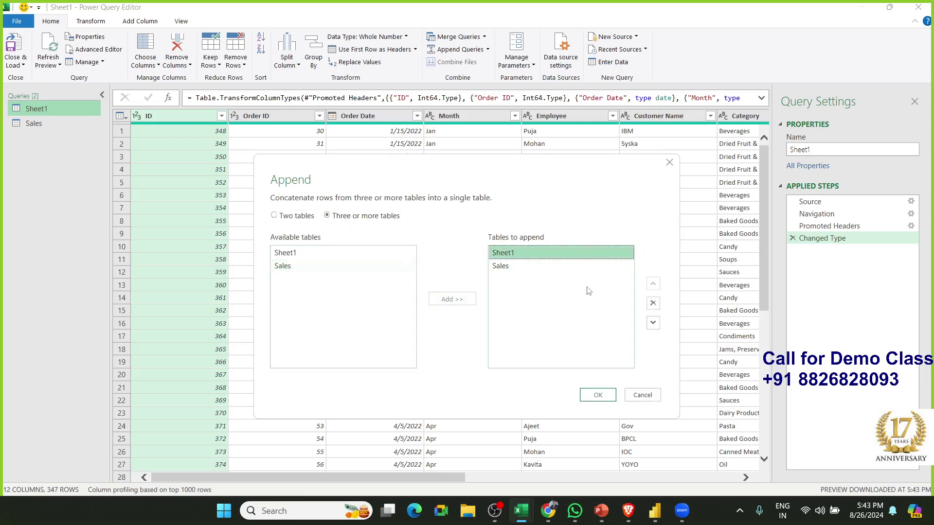
{"action": "left_click", "coordinate": [652, 323]}
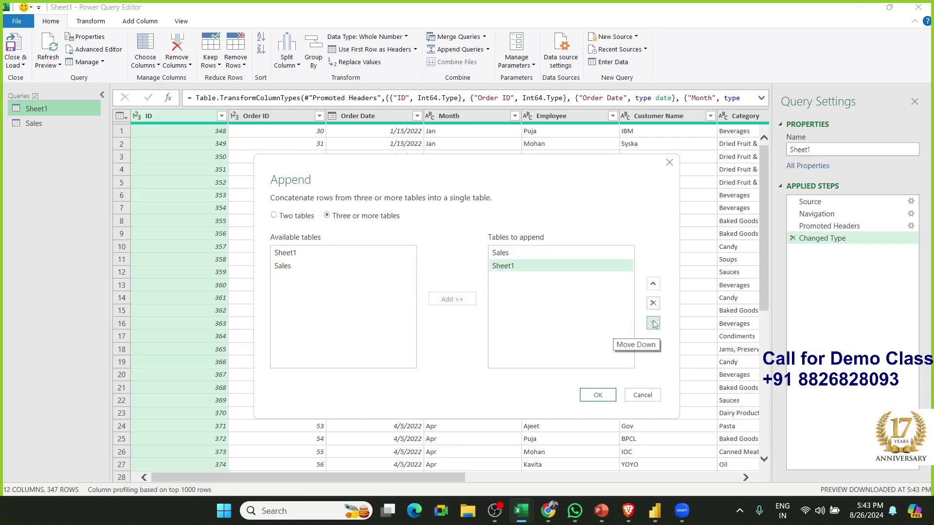
{"action": "left_click", "coordinate": [534, 255]}
{"action": "left_click", "coordinate": [533, 267]}
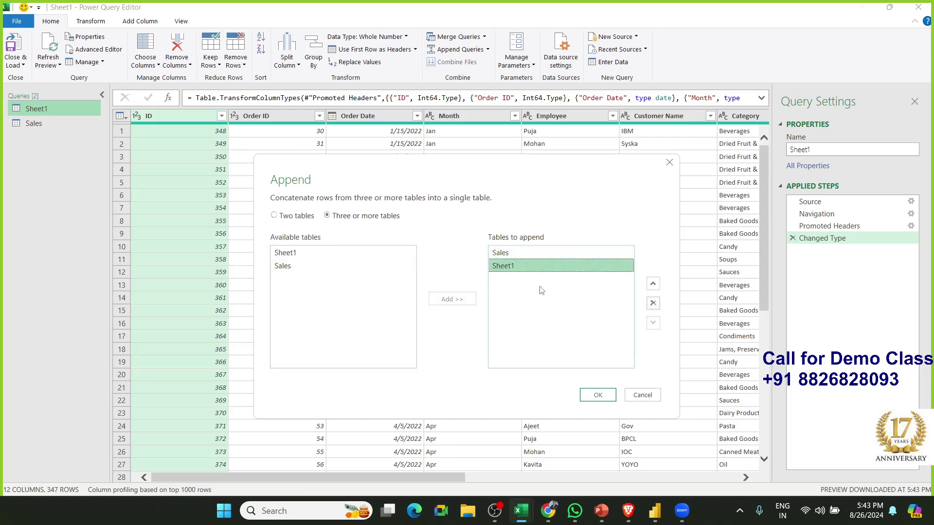
{"action": "left_click", "coordinate": [590, 397]}
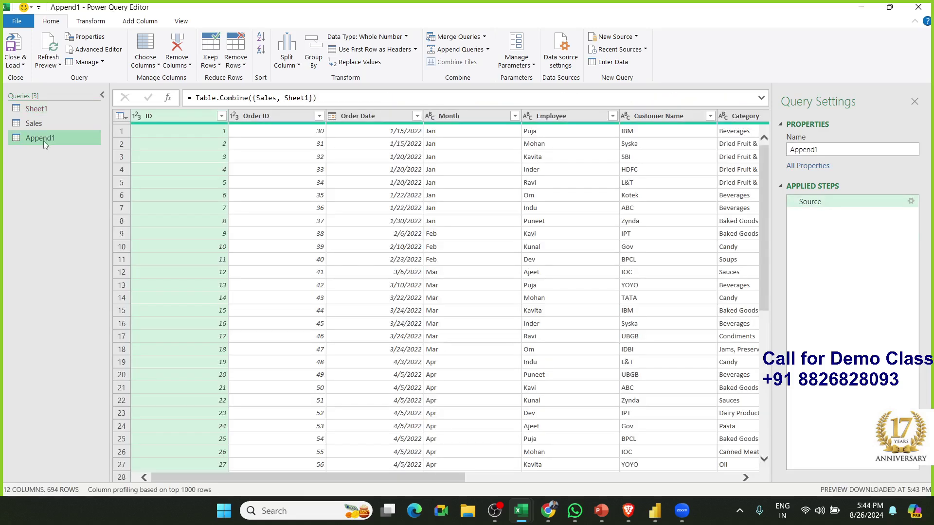
{"action": "right_click", "coordinate": [44, 142]}
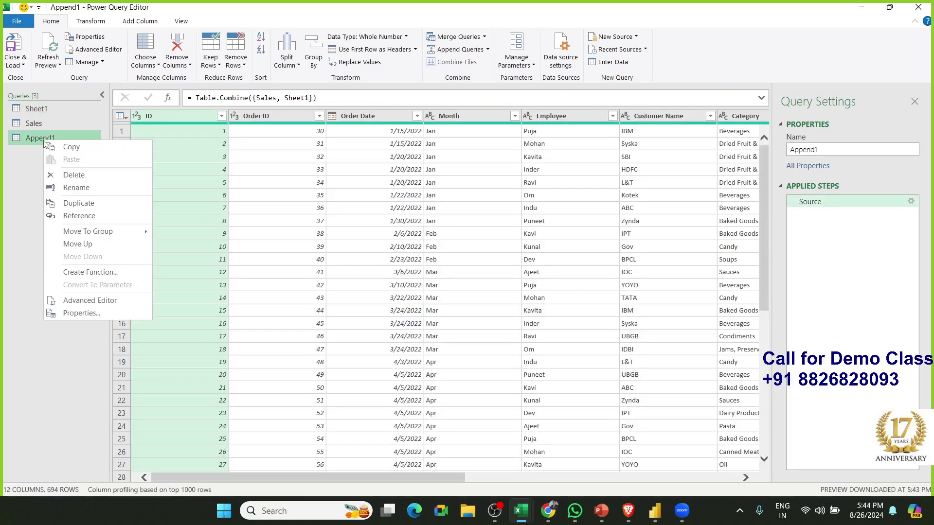
{"action": "left_click", "coordinate": [74, 175]}
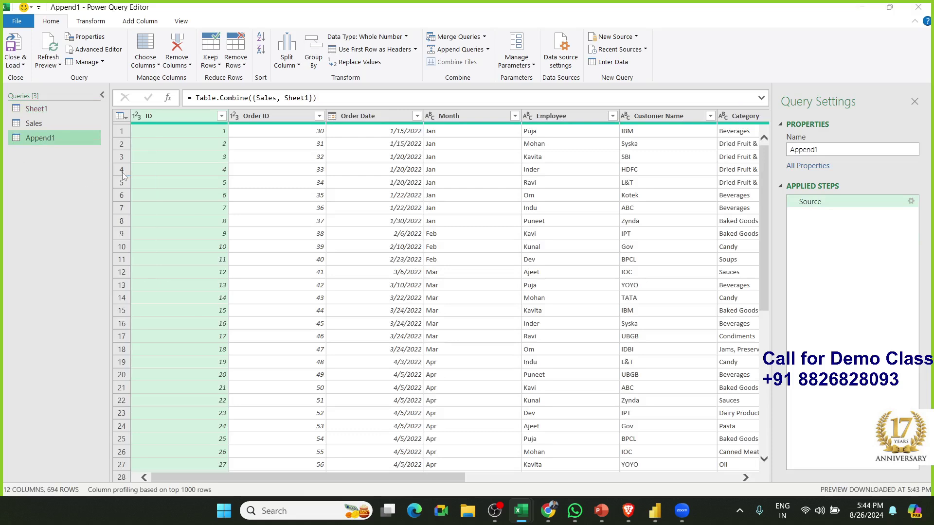
{"action": "key", "text": "Escape"}
- Rename the appended query as AL_Data
{"action": "right_click", "coordinate": [33, 142]}
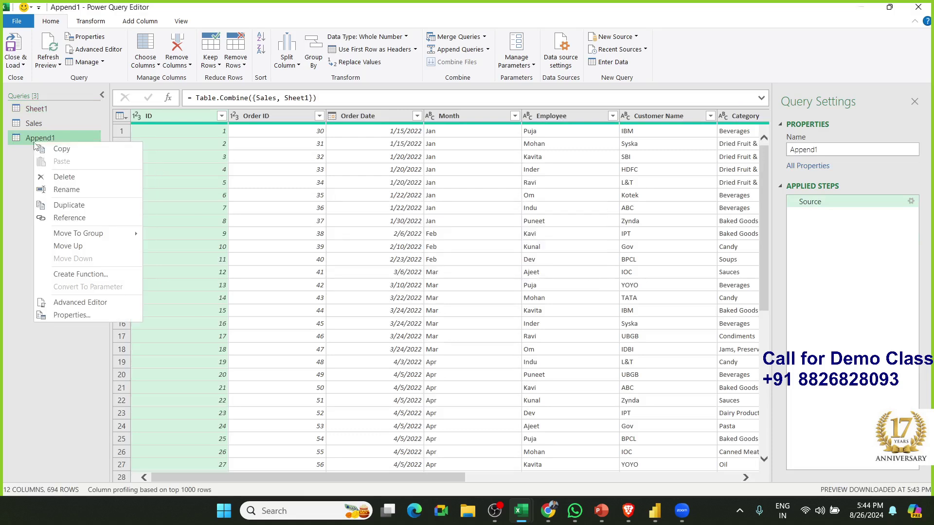
{"action": "left_click", "coordinate": [79, 191]}
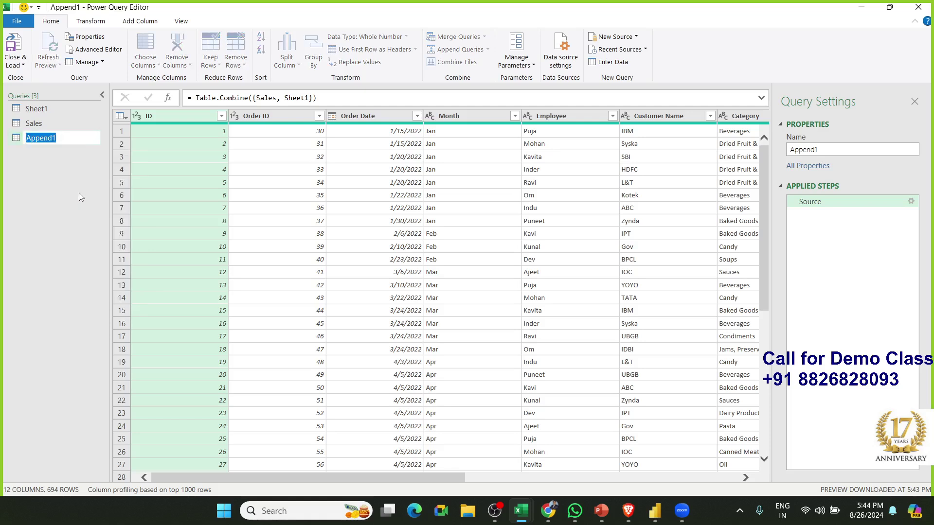
{"action": "type", "text": "AL_Data"}
{"action": "key", "text": "Return"}
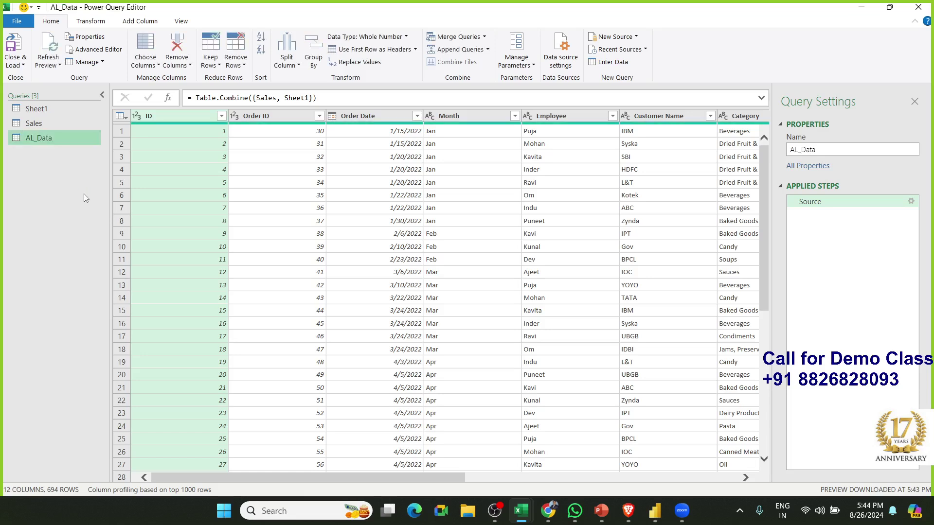
- Close the query editor, load AL_Data into a new worksheet and look through its combined rows
{"action": "left_click", "coordinate": [12, 48]}
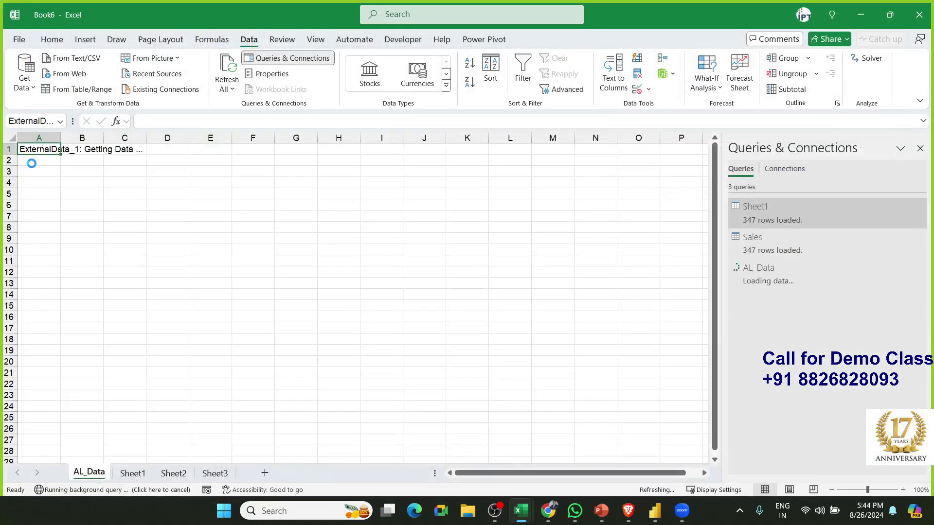
{"action": "scroll", "coordinate": [42, 178], "scroll_direction": "down", "scroll_amount": 20}
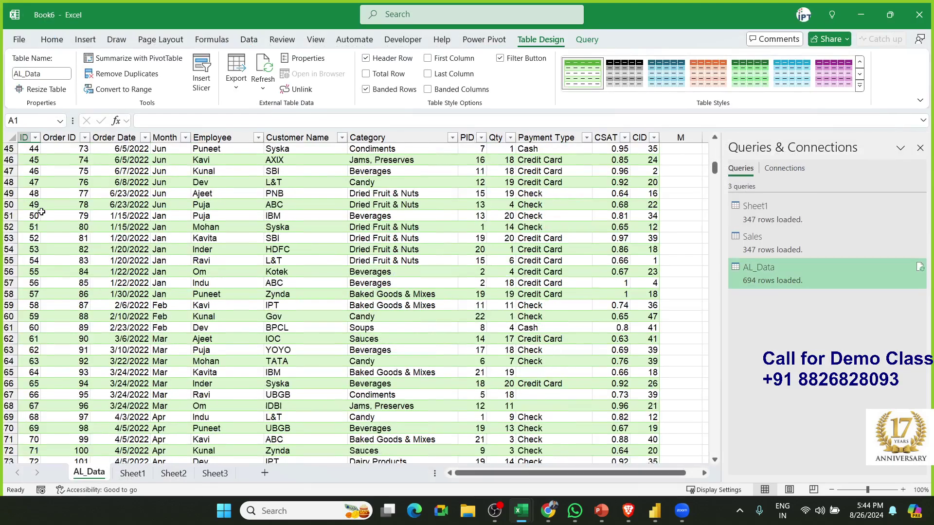
{"action": "scroll", "coordinate": [42, 210], "scroll_direction": "down", "scroll_amount": 20}
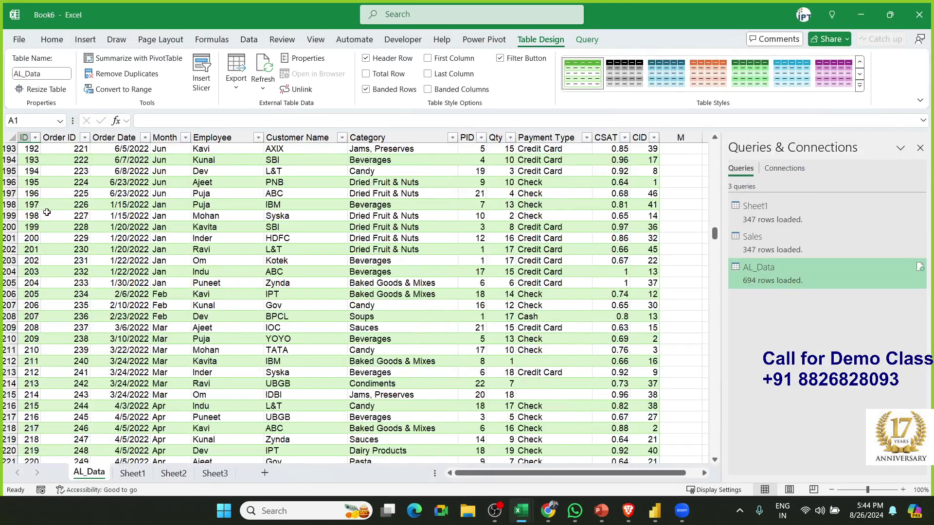
- Examine the remaining rows of the combined AL_Data table down toward its end
{"action": "scroll", "coordinate": [51, 210], "scroll_direction": "down", "scroll_amount": 20}
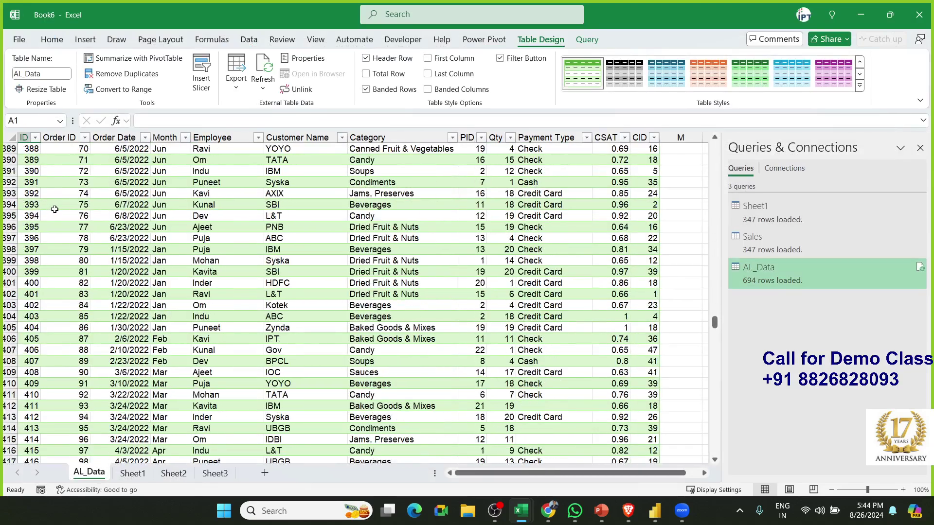
{"action": "scroll", "coordinate": [56, 209], "scroll_direction": "down", "scroll_amount": 20}
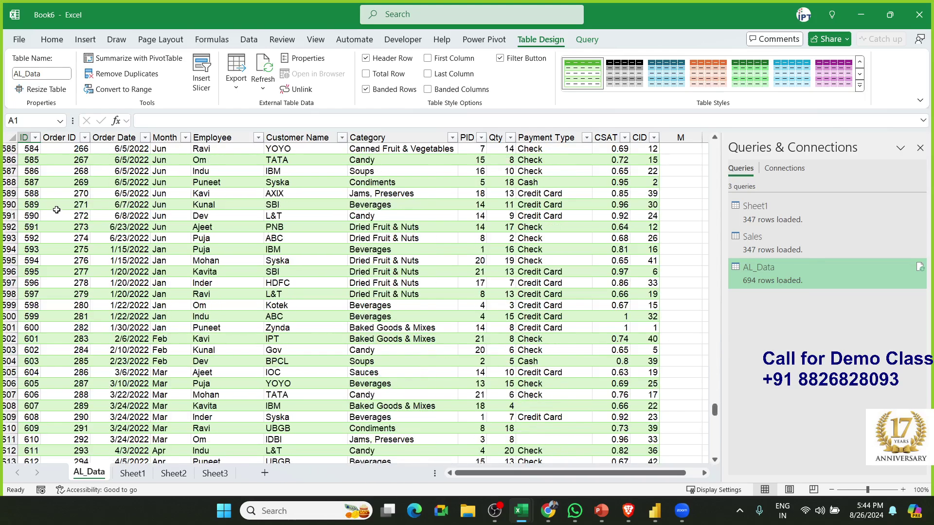
{"action": "scroll", "coordinate": [56, 208], "scroll_direction": "down", "scroll_amount": 8}
{"action": "scroll", "coordinate": [56, 208], "scroll_direction": "up", "scroll_amount": 20}
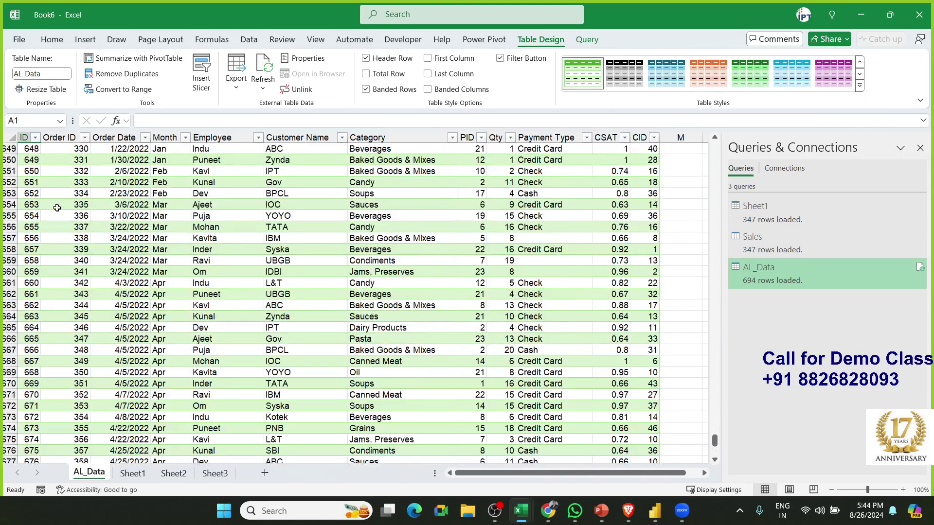
{"action": "left_click", "coordinate": [56, 204]}
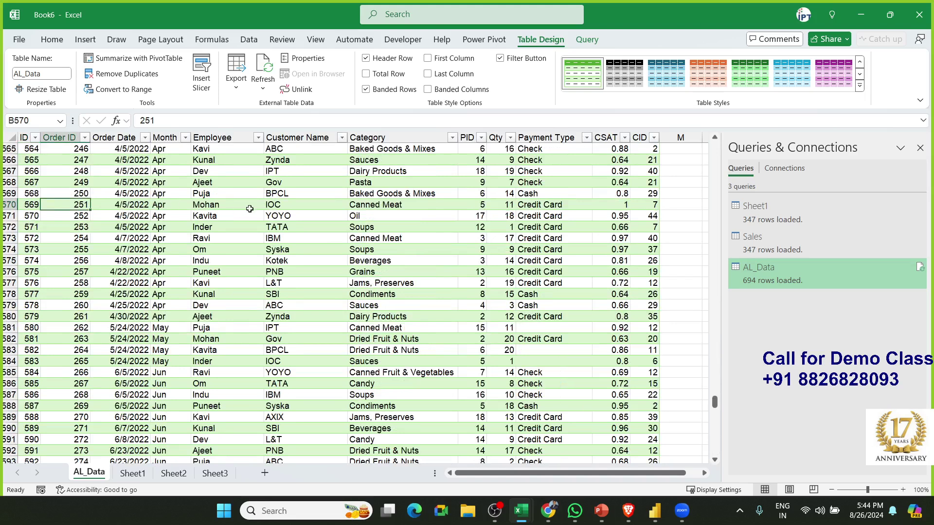
- Save the workbook as CD in .xlsx format in the Data folder on drive D: and close it
{"action": "key", "text": "ctrl+s"}
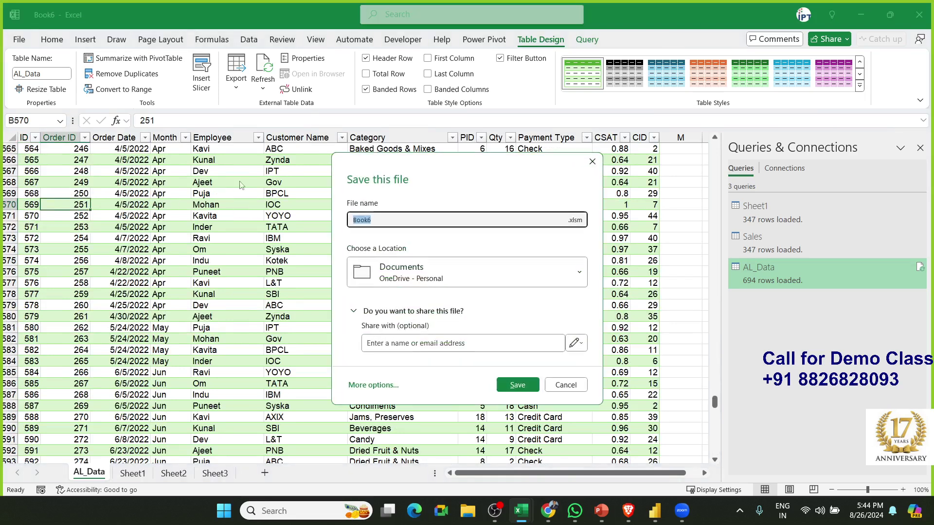
{"action": "left_click", "coordinate": [418, 262]}
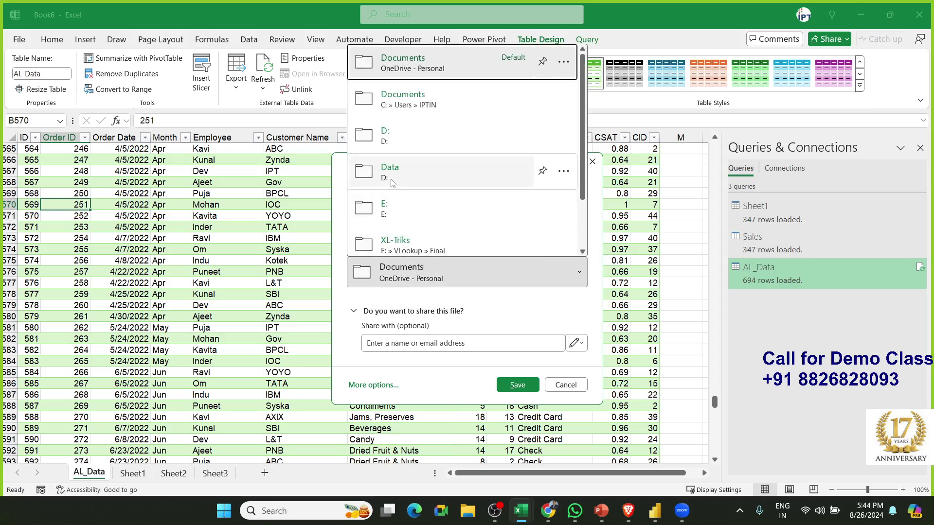
{"action": "left_click", "coordinate": [409, 168]}
{"action": "left_click", "coordinate": [412, 270]}
{"action": "left_click", "coordinate": [404, 262]}
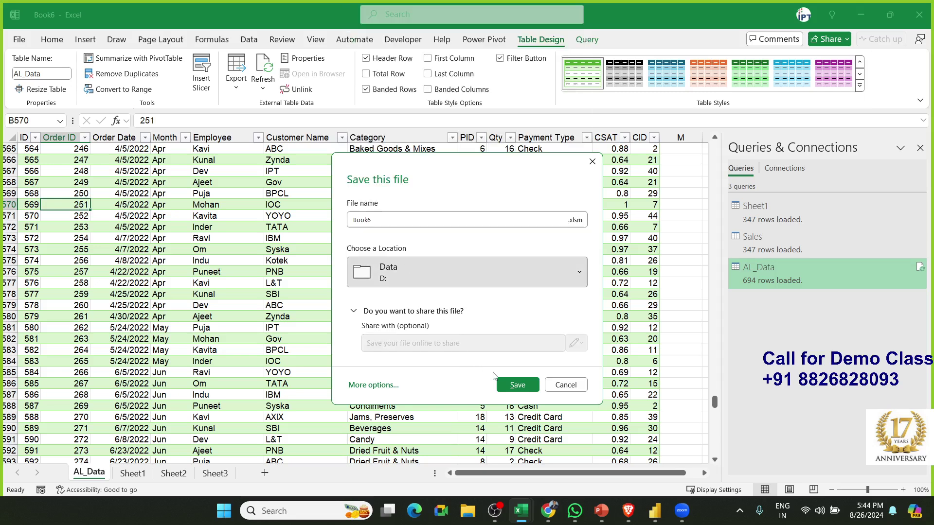
{"action": "left_click", "coordinate": [375, 222]}
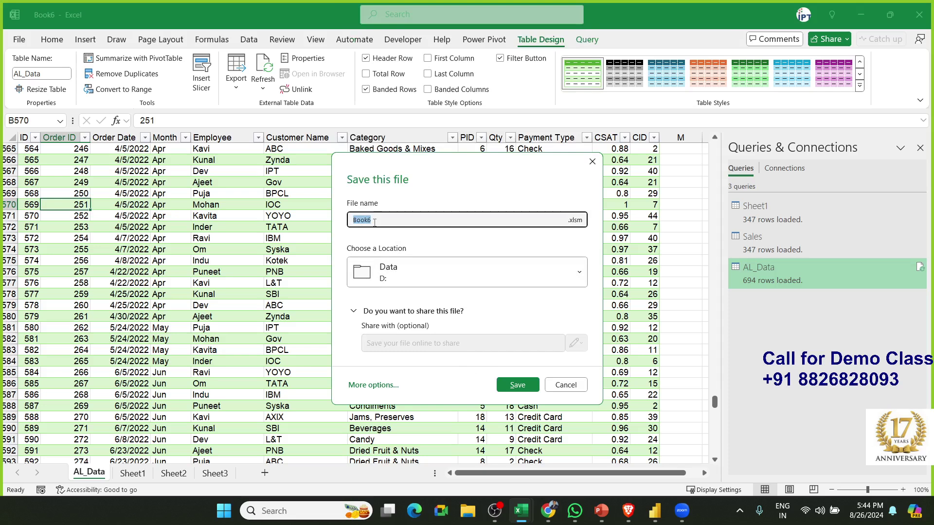
{"action": "type", "text": "CD"}
{"action": "left_click", "coordinate": [575, 220]}
{"action": "left_click", "coordinate": [586, 236]}
{"action": "left_click", "coordinate": [516, 385]}
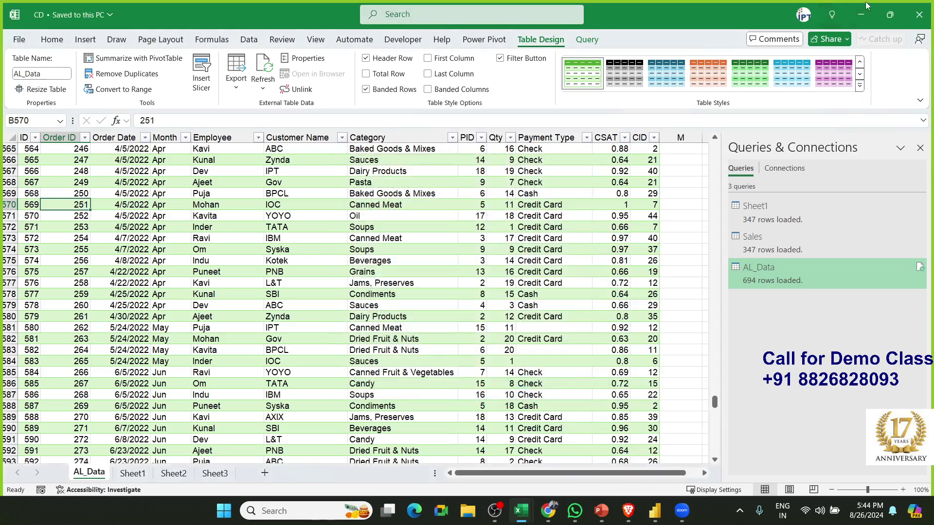
{"action": "left_click", "coordinate": [919, 15]}
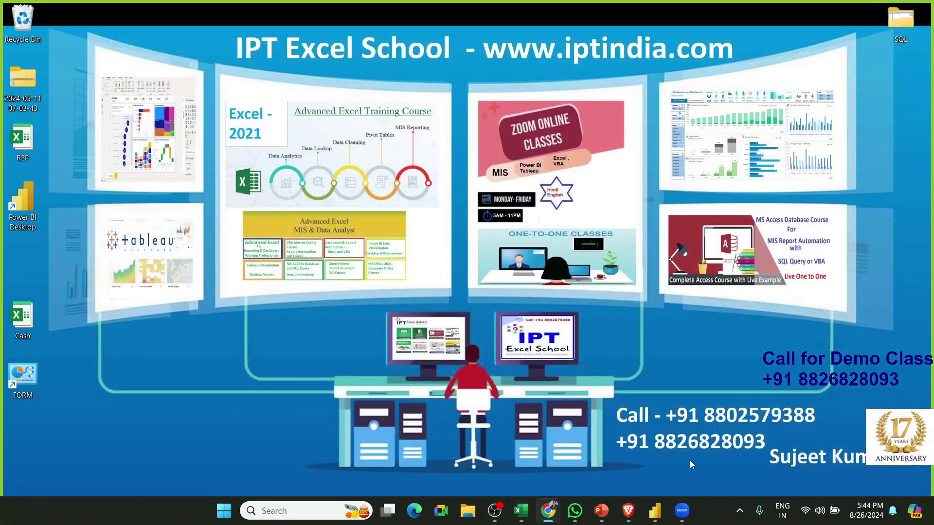
- Launch Access and open the recent database Database40
{"action": "key", "text": "super"}
{"action": "type", "text": "a"}
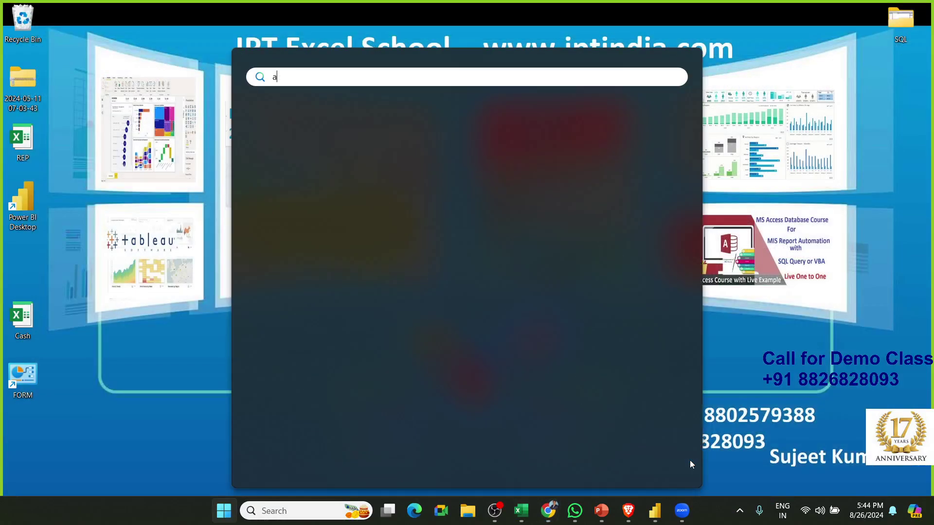
{"action": "type", "text": "cc"}
{"action": "left_click", "coordinate": [587, 195]}
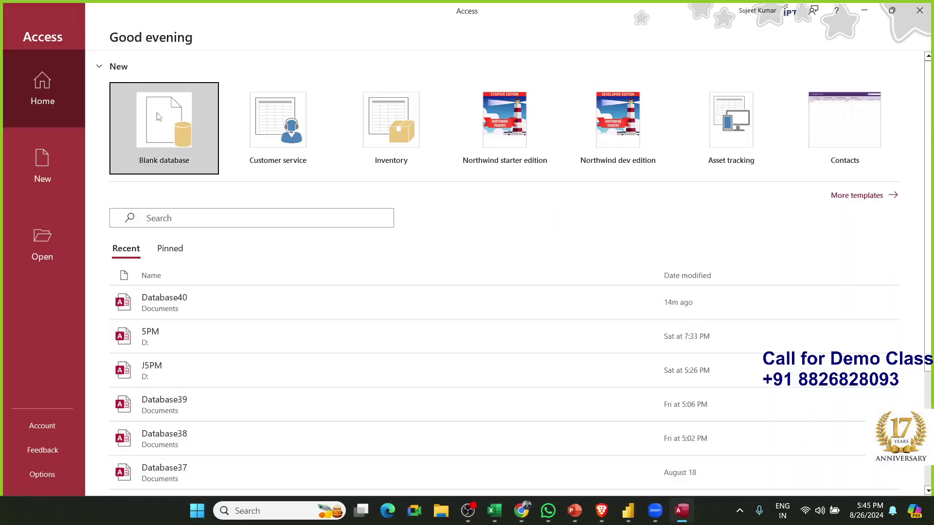
{"action": "left_click", "coordinate": [180, 297]}
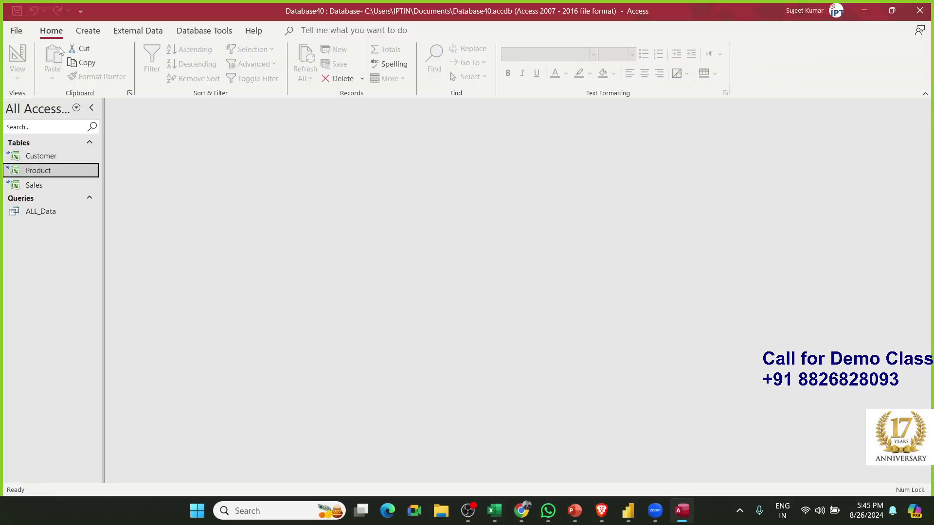
- Start getting external data from an Excel file and choose CD from the Data folder on drive D: as the source
{"action": "left_click", "coordinate": [87, 30]}
{"action": "left_click", "coordinate": [138, 31]}
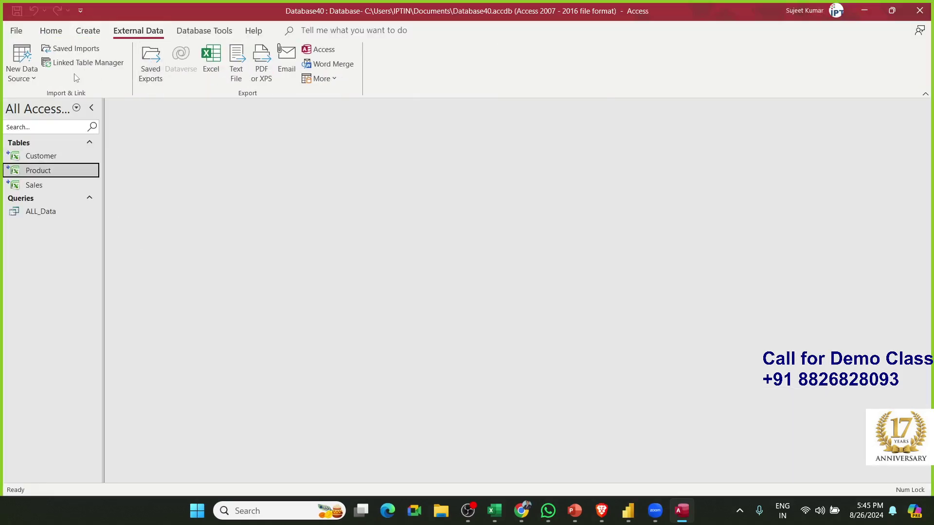
{"action": "left_click", "coordinate": [24, 73]}
{"action": "mouse_move", "coordinate": [39, 103]}
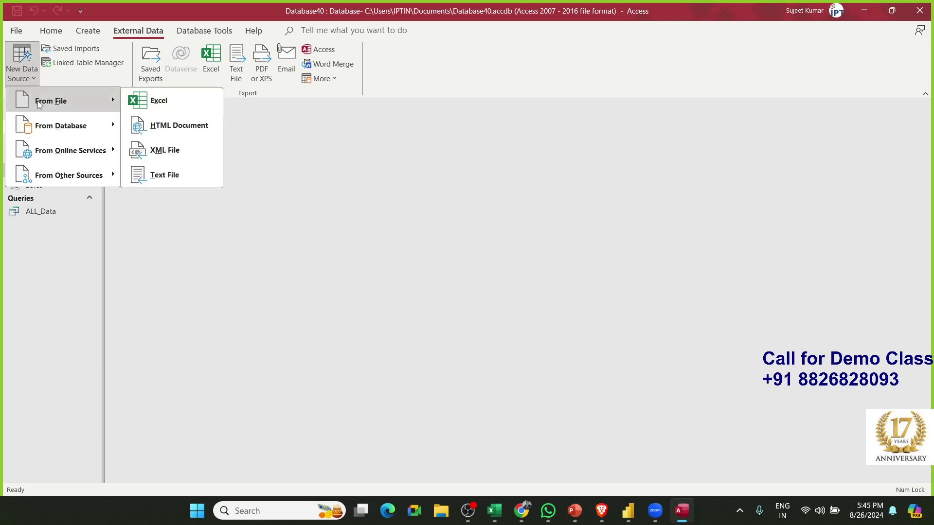
{"action": "left_click", "coordinate": [167, 104]}
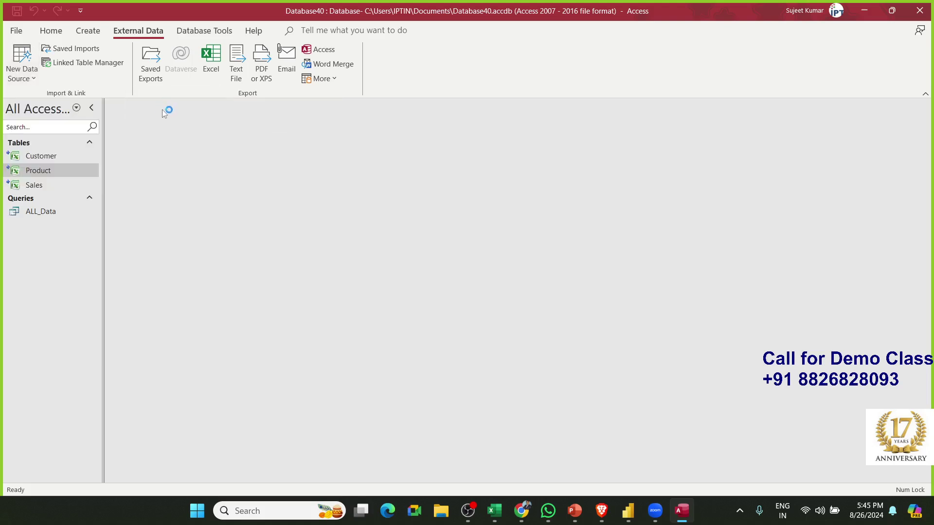
{"action": "left_click", "coordinate": [637, 167]}
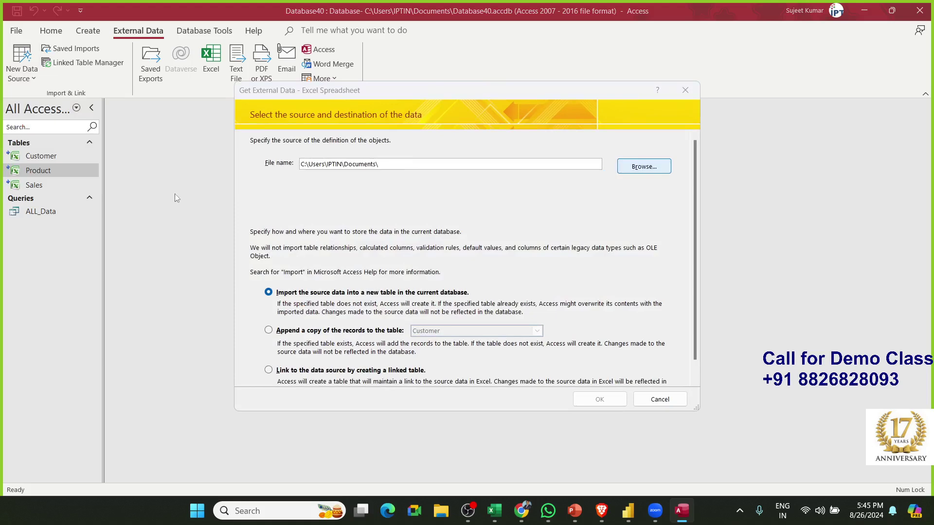
{"action": "scroll", "coordinate": [445, 292], "scroll_direction": "down", "scroll_amount": 1}
{"action": "left_click", "coordinate": [445, 281]}
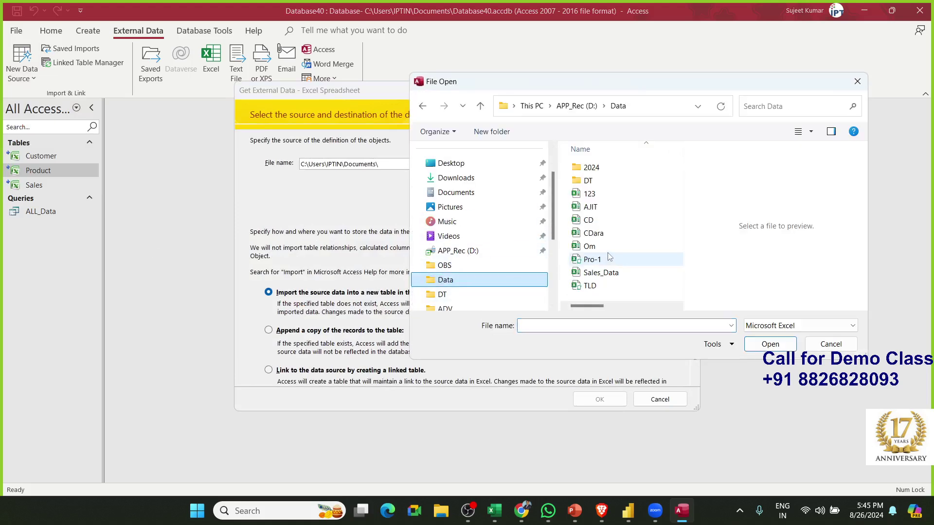
{"action": "left_click", "coordinate": [601, 224]}
{"action": "left_click", "coordinate": [749, 341]}
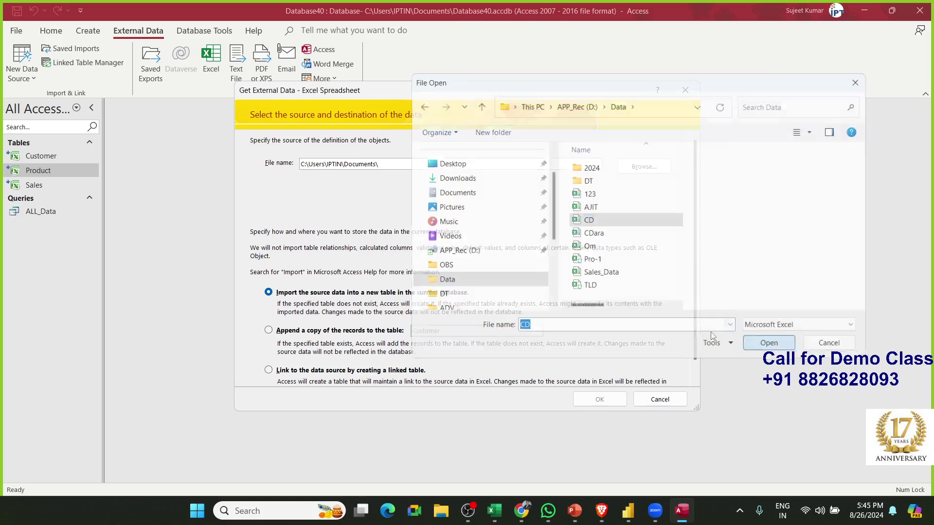
- Link the workbook's AL_Data worksheet as a linked table named AL_Data, using the first row as column headings
{"action": "left_click", "coordinate": [269, 371]}
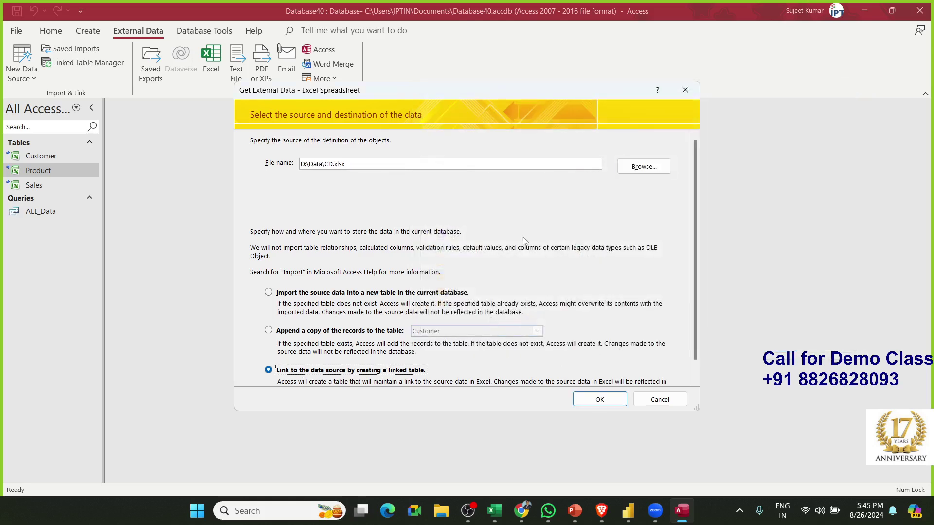
{"action": "left_click", "coordinate": [600, 398]}
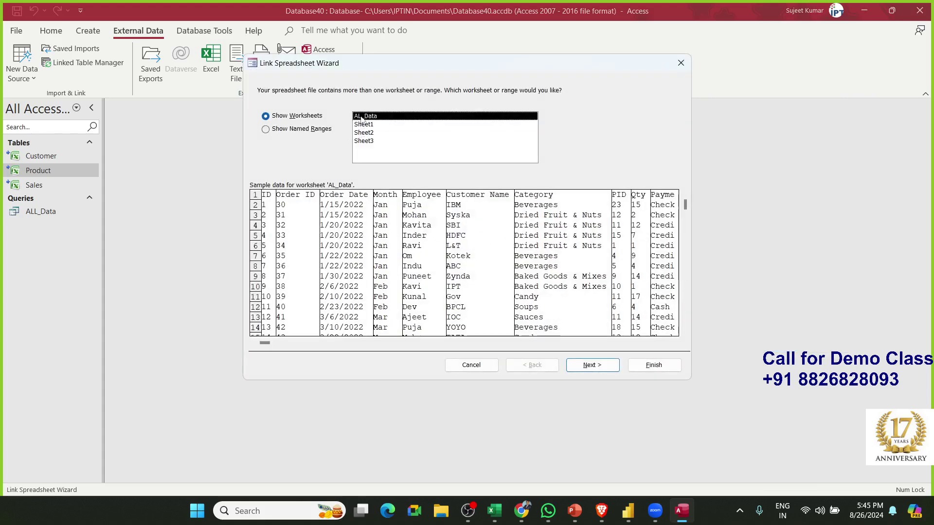
{"action": "left_click", "coordinate": [578, 365]}
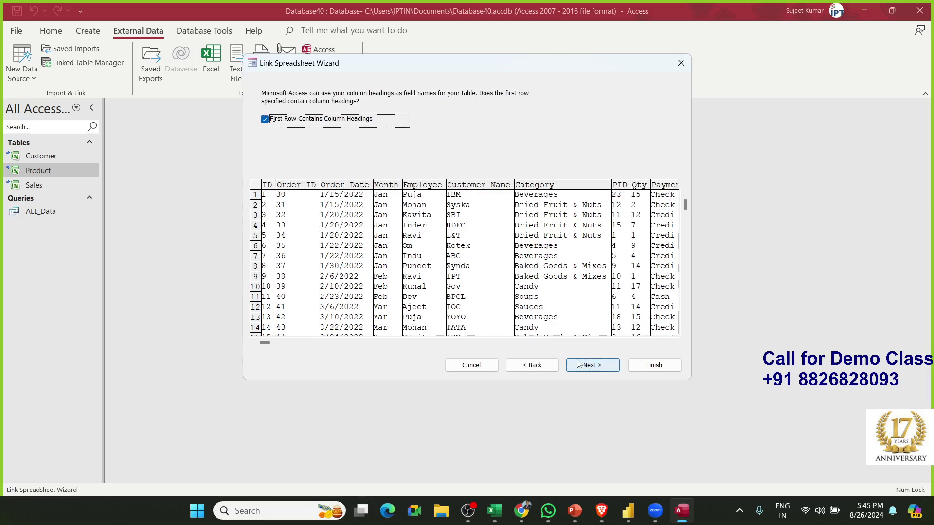
{"action": "left_click", "coordinate": [578, 365]}
{"action": "left_click", "coordinate": [673, 369]}
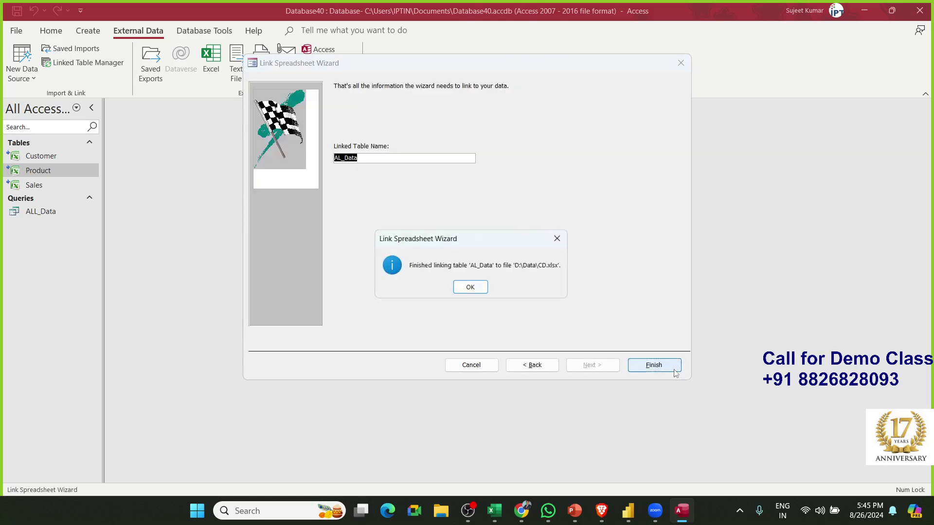
{"action": "left_click", "coordinate": [480, 291]}
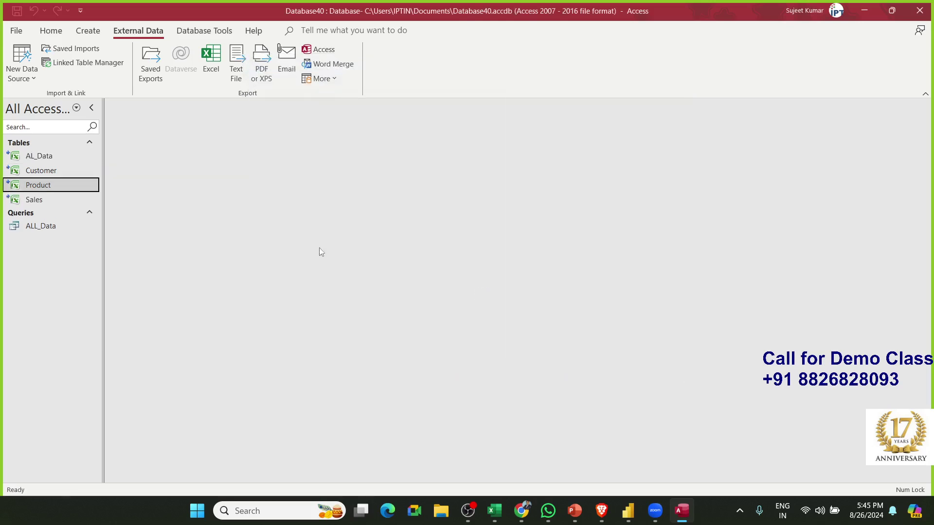
- Open the linked AL_Data table, look through its records and close it
{"action": "left_click", "coordinate": [60, 203]}
{"action": "double_click", "coordinate": [49, 157]}
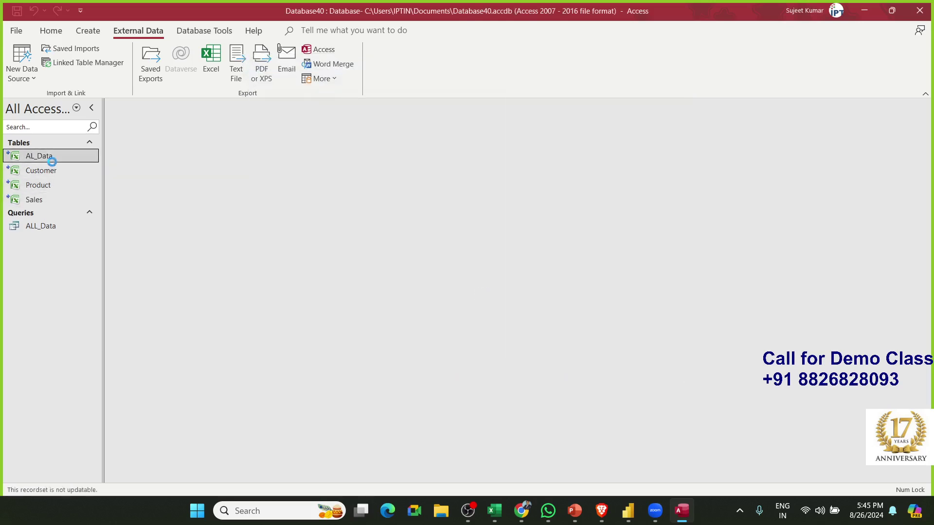
{"action": "scroll", "coordinate": [647, 252], "scroll_direction": "down", "scroll_amount": 20}
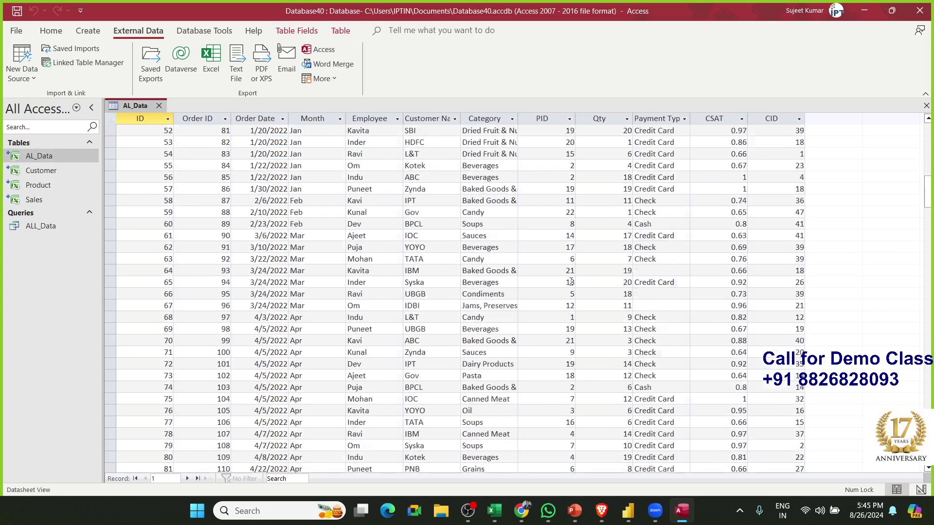
{"action": "scroll", "coordinate": [570, 282], "scroll_direction": "down", "scroll_amount": 19}
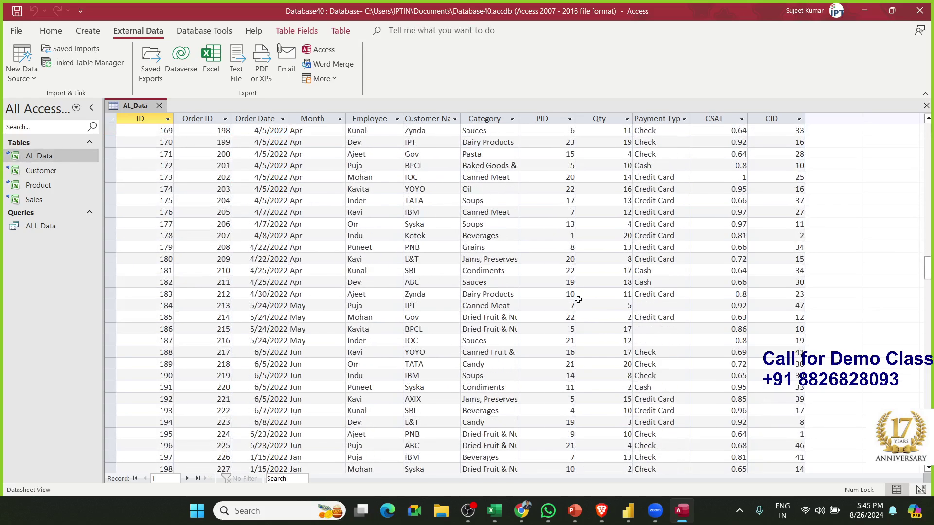
{"action": "scroll", "coordinate": [580, 298], "scroll_direction": "down", "scroll_amount": 5}
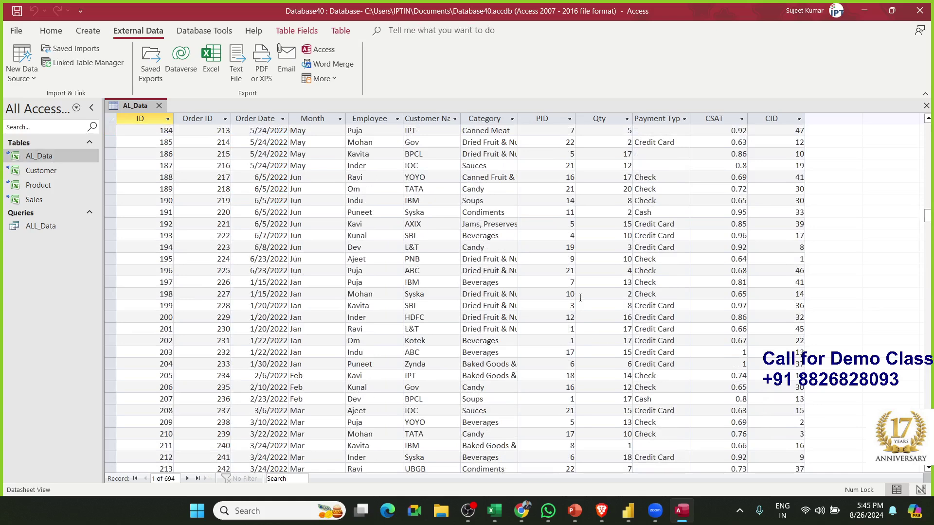
{"action": "scroll", "coordinate": [580, 297], "scroll_direction": "down", "scroll_amount": 20}
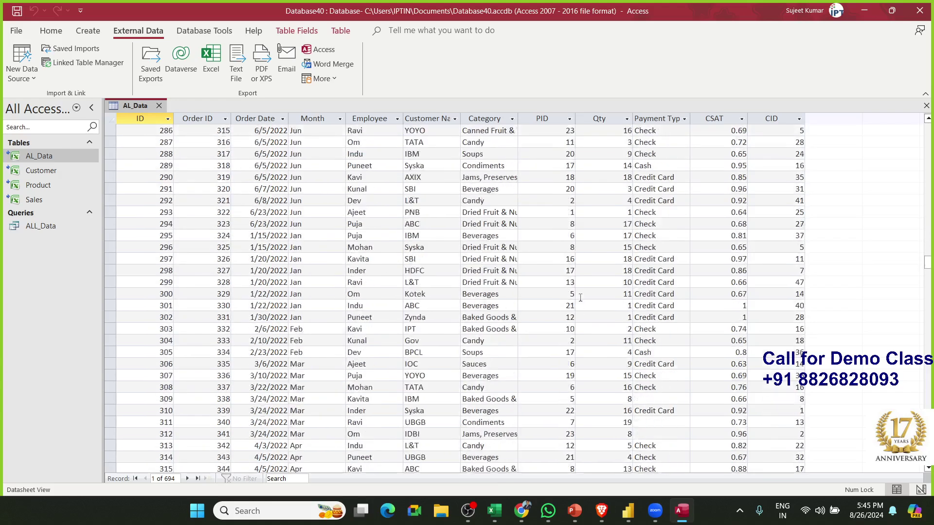
{"action": "scroll", "coordinate": [580, 298], "scroll_direction": "up", "scroll_amount": 20}
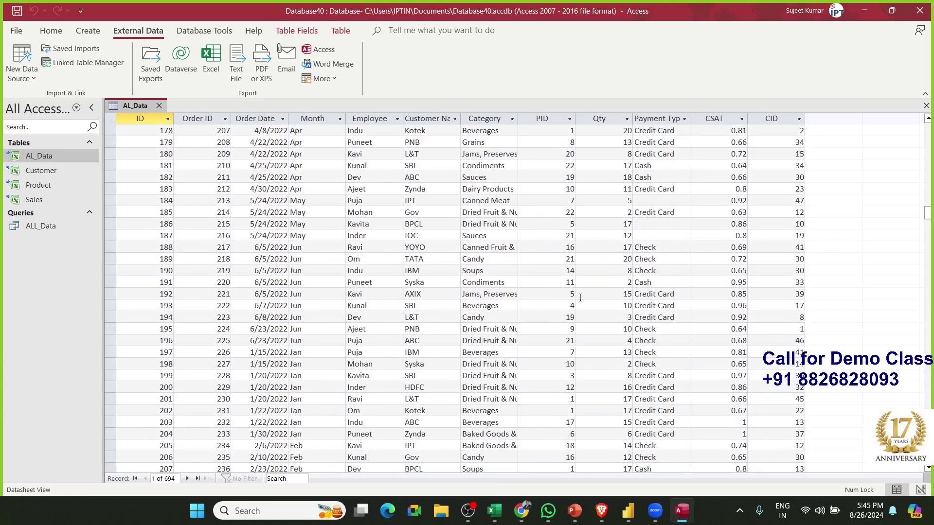
{"action": "scroll", "coordinate": [580, 298], "scroll_direction": "up", "scroll_amount": 20}
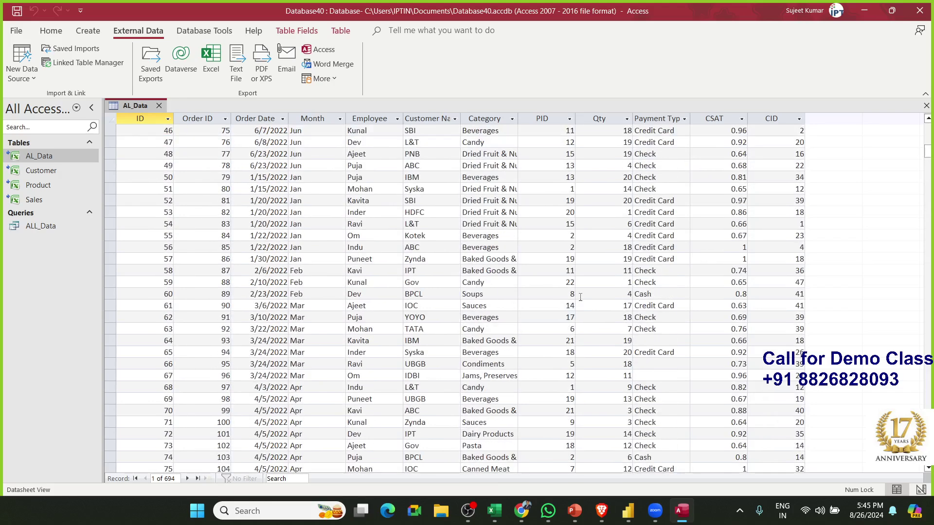
{"action": "scroll", "coordinate": [580, 297], "scroll_direction": "up", "scroll_amount": 15}
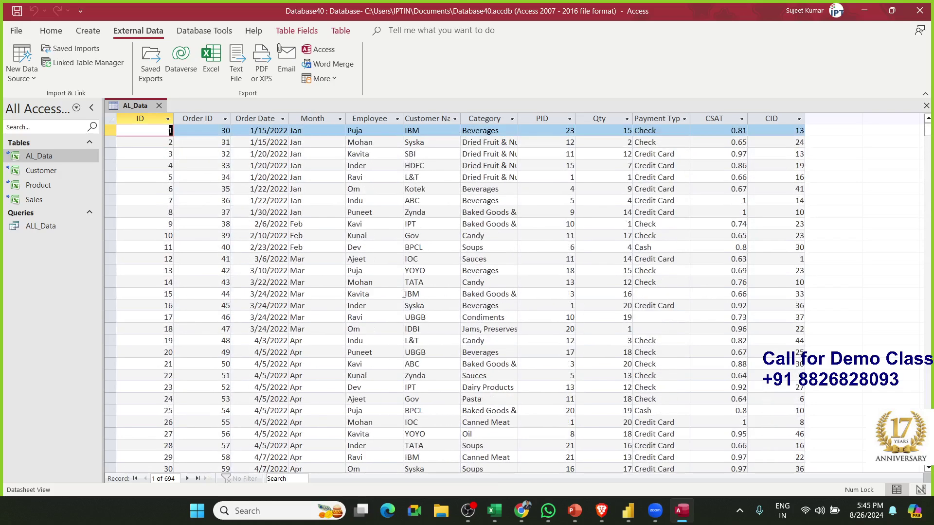
{"action": "left_click", "coordinate": [359, 237]}
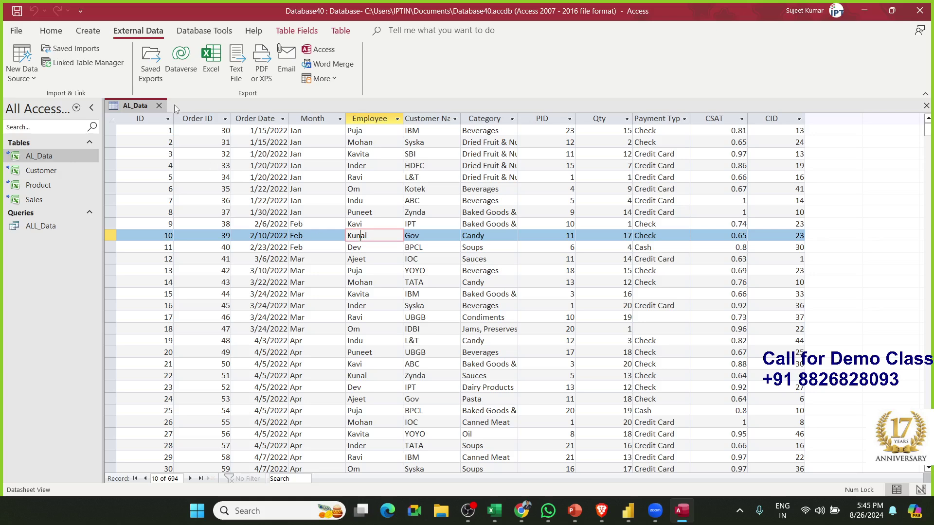
{"action": "left_click", "coordinate": [158, 106]}
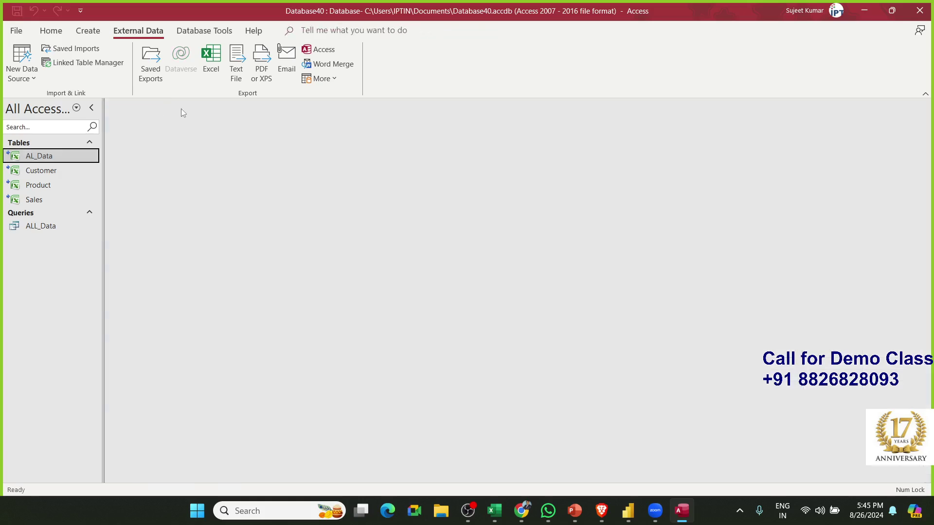